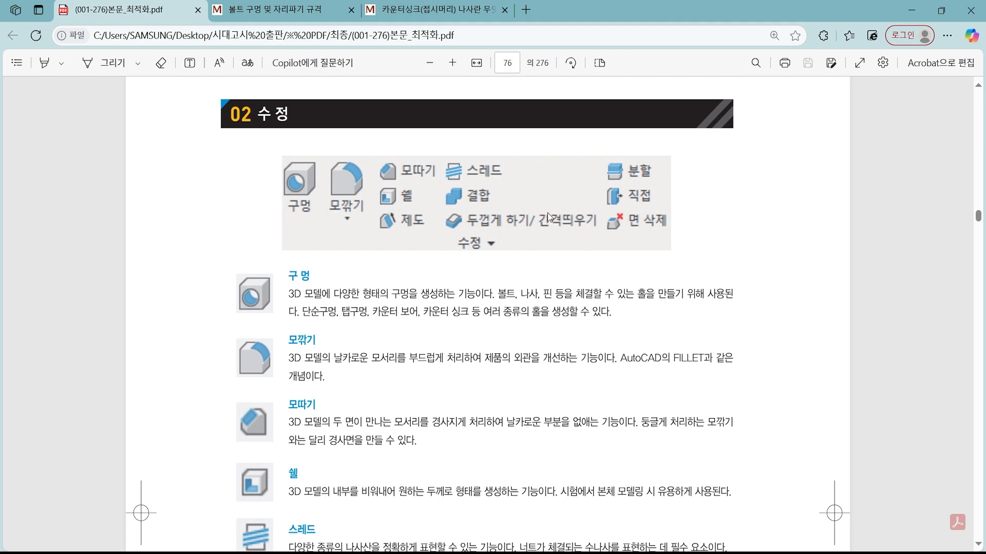
pyautogui.hotkey('ctrl', '2')
pyautogui.moveTo(321, 208)
pyautogui.mouseDown()
pyautogui.moveTo(263, 187)
pyautogui.moveTo(315, 186)
pyautogui.moveTo(298, 214)
pyautogui.mouseUp()
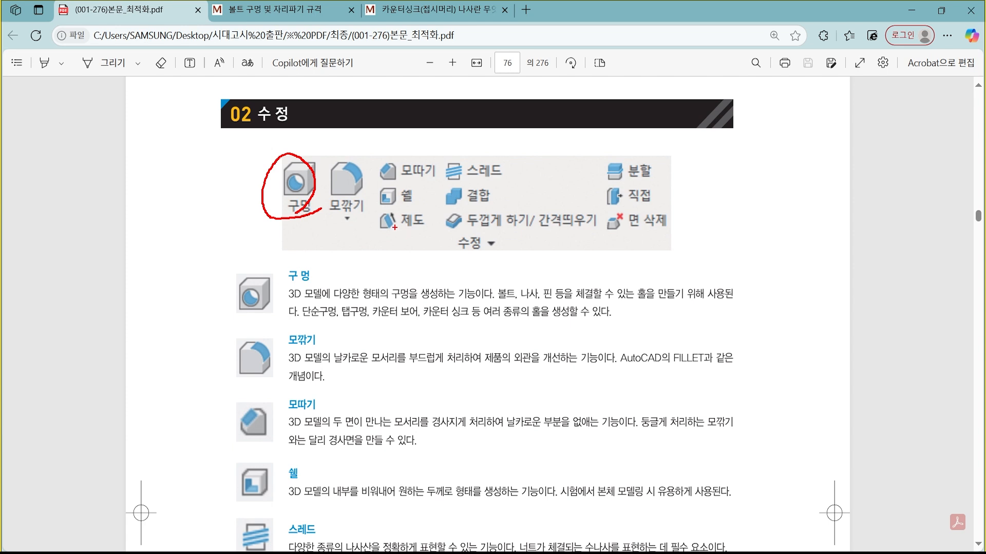
pyautogui.moveTo(291, 145)
pyautogui.mouseDown()
pyautogui.moveTo(299, 167)
pyautogui.moveTo(312, 137)
pyautogui.mouseUp()
pyautogui.press('Escape')
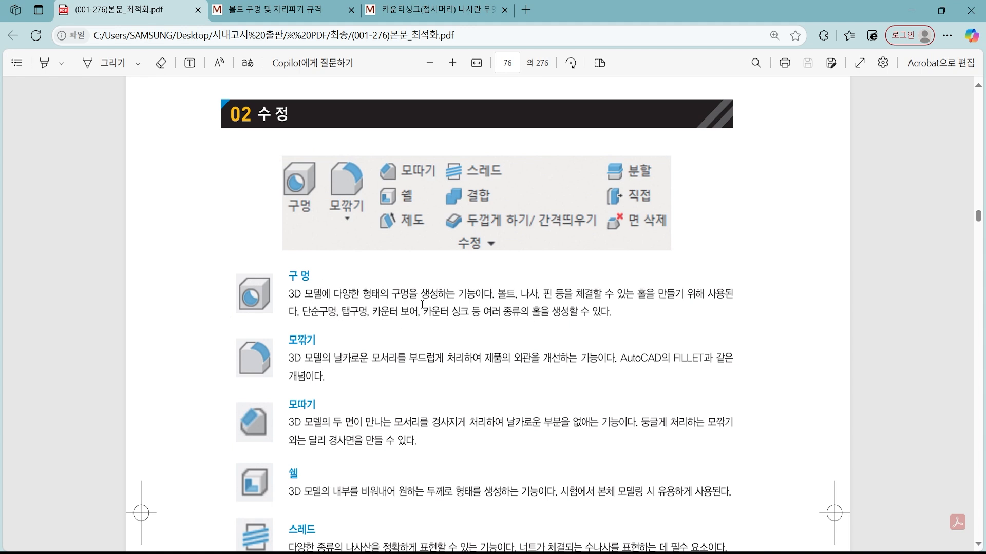
pyautogui.hotkey('ctrl', '2')
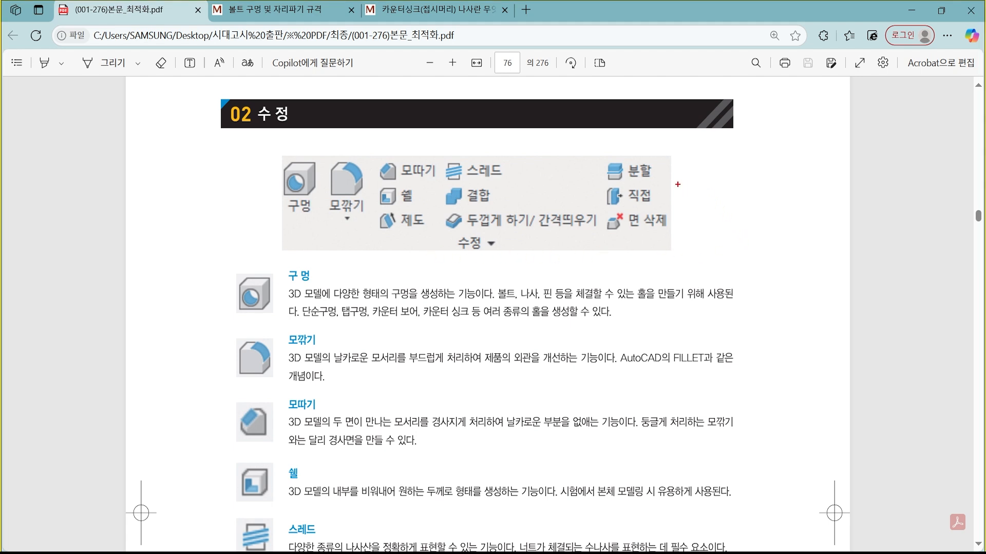
pyautogui.moveTo(678, 185)
pyautogui.mouseDown()
pyautogui.moveTo(818, 200)
pyautogui.moveTo(901, 255)
pyautogui.mouseUp()
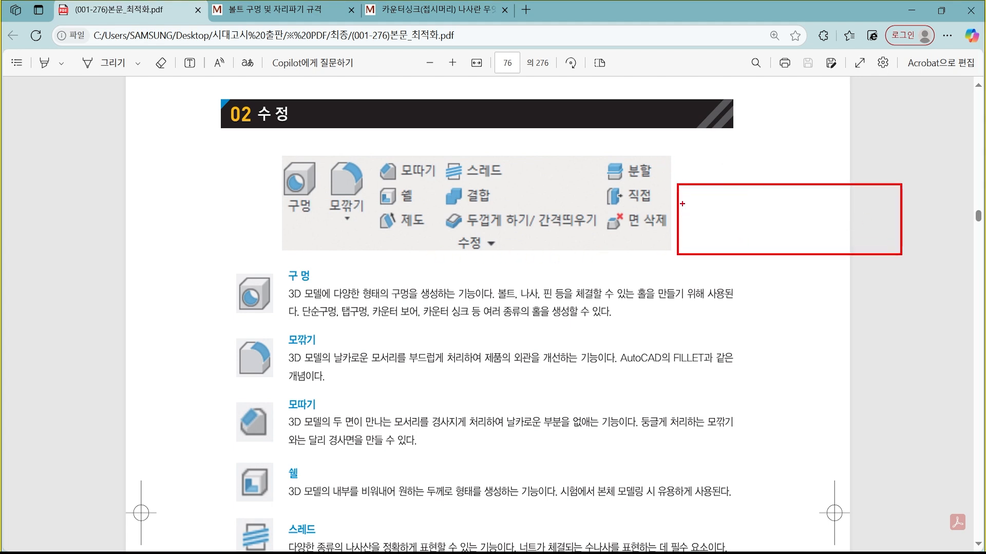
pyautogui.moveTo(700, 186); pyautogui.dragTo(698, 255)
pyautogui.moveTo(724, 185); pyautogui.dragTo(723, 254)
pyautogui.moveTo(740, 186)
pyautogui.mouseDown()
pyautogui.moveTo(742, 208)
pyautogui.moveTo(790, 211)
pyautogui.moveTo(742, 186)
pyautogui.moveTo(779, 211)
pyautogui.mouseUp()
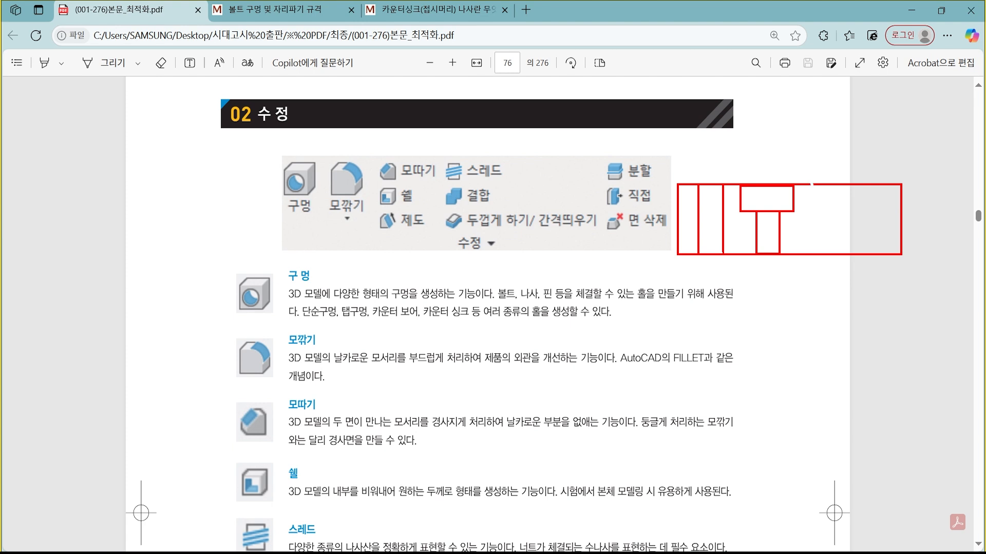
pyautogui.moveTo(812, 184)
pyautogui.mouseDown()
pyautogui.moveTo(835, 208)
pyautogui.moveTo(856, 200)
pyautogui.moveTo(836, 208)
pyautogui.moveTo(837, 258)
pyautogui.mouseUp()
pyautogui.moveTo(852, 208); pyautogui.dragTo(852, 257)
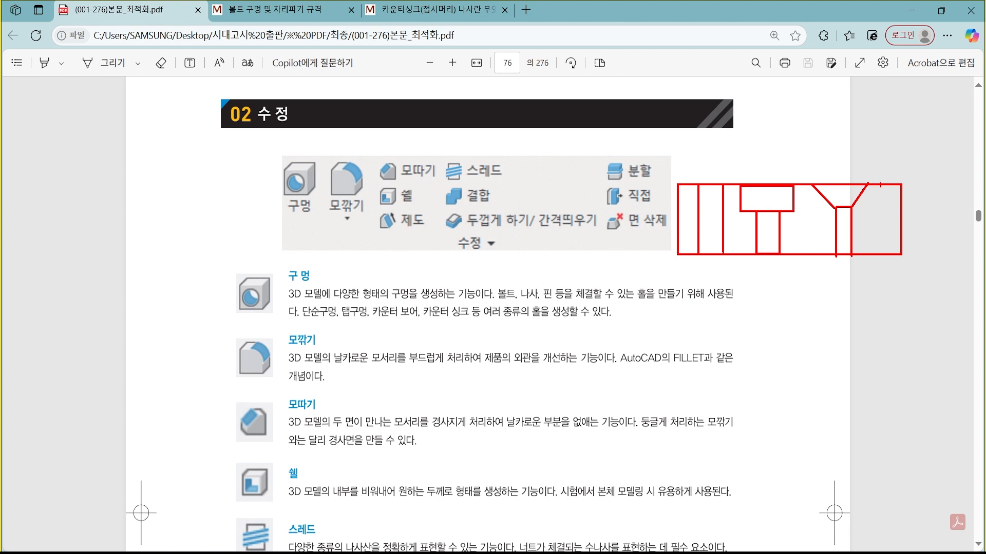
pyautogui.moveTo(880, 194); pyautogui.dragTo(884, 250)
pyautogui.moveTo(897, 185); pyautogui.dragTo(895, 243)
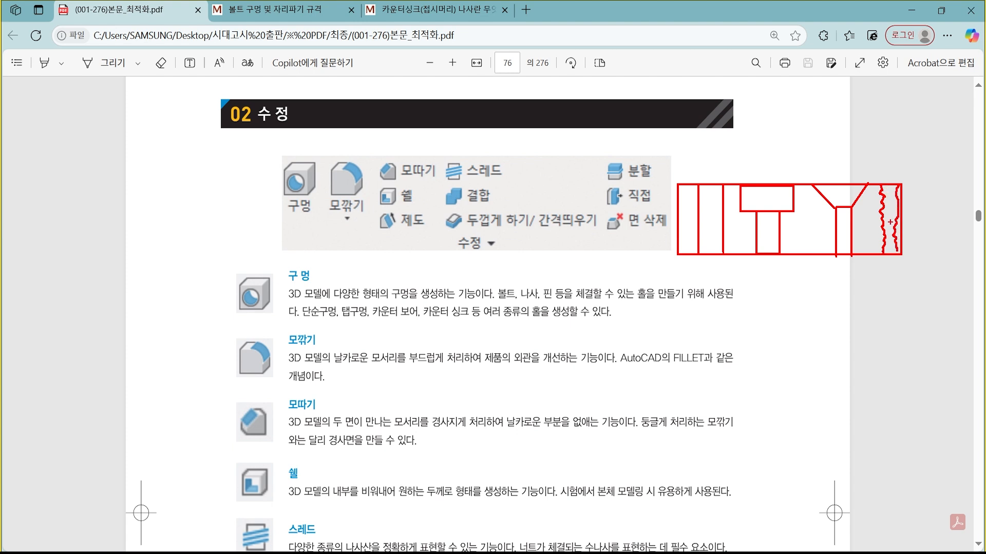
pyautogui.moveTo(904, 271)
pyautogui.mouseDown()
pyautogui.moveTo(842, 280)
pyautogui.moveTo(668, 200)
pyautogui.moveTo(898, 167)
pyautogui.moveTo(928, 252)
pyautogui.moveTo(867, 278)
pyautogui.mouseUp()
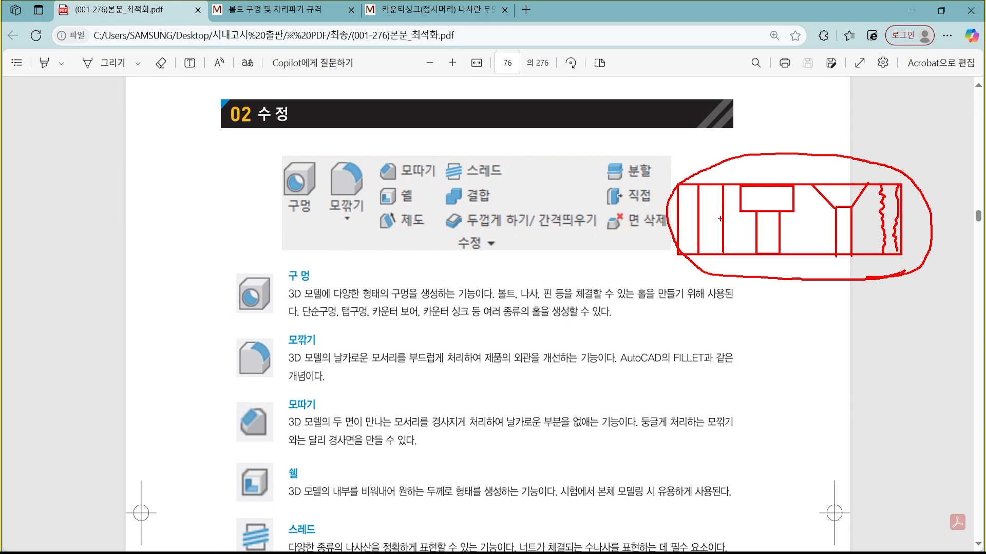
pyautogui.press('Escape')
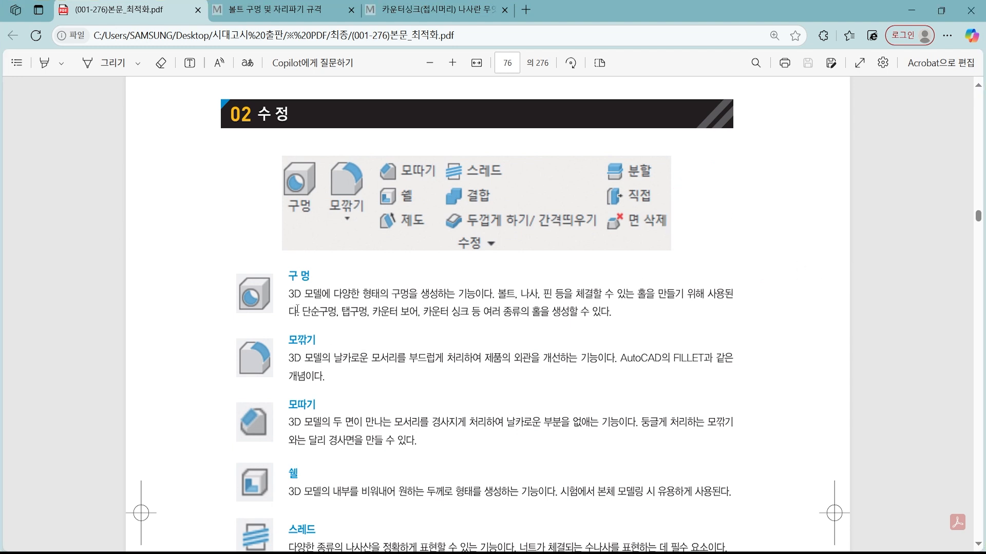
pyautogui.hotkey('ctrl', '2')
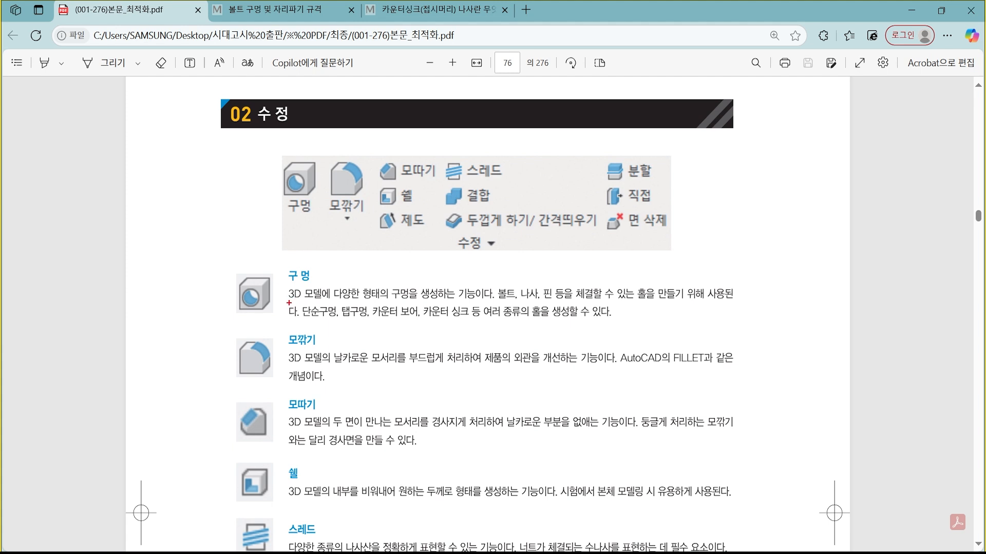
pyautogui.moveTo(290, 299); pyautogui.dragTo(736, 302)
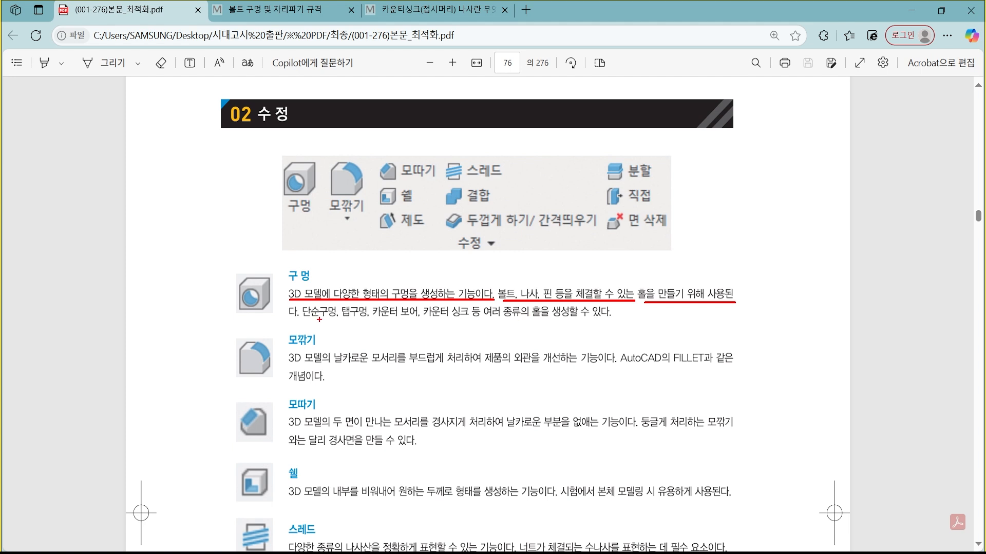
pyautogui.moveTo(289, 318); pyautogui.dragTo(621, 319)
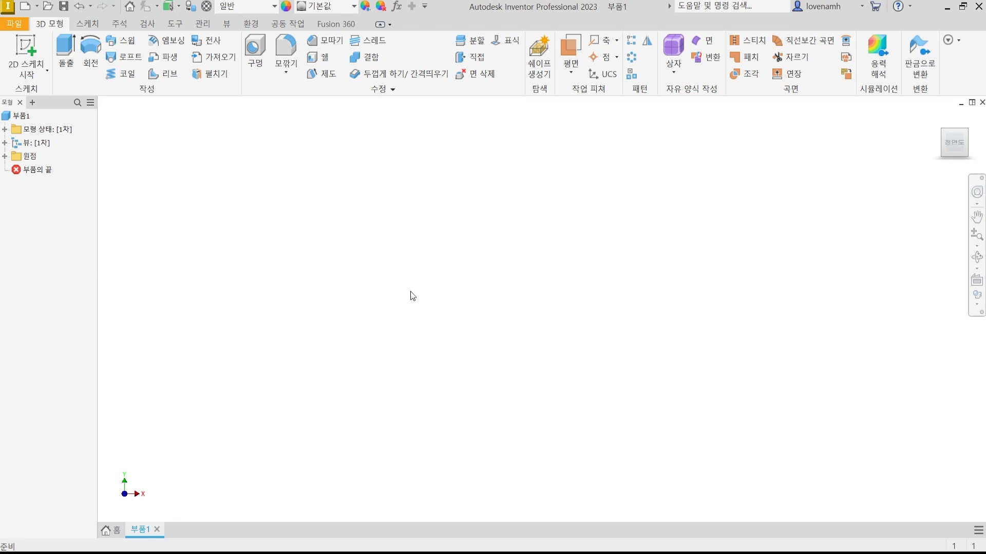
# Sketch a 50 × 20 mm two-point center rectangle at the origin on the XY plane and finish the sketch.
pyautogui.press('s')
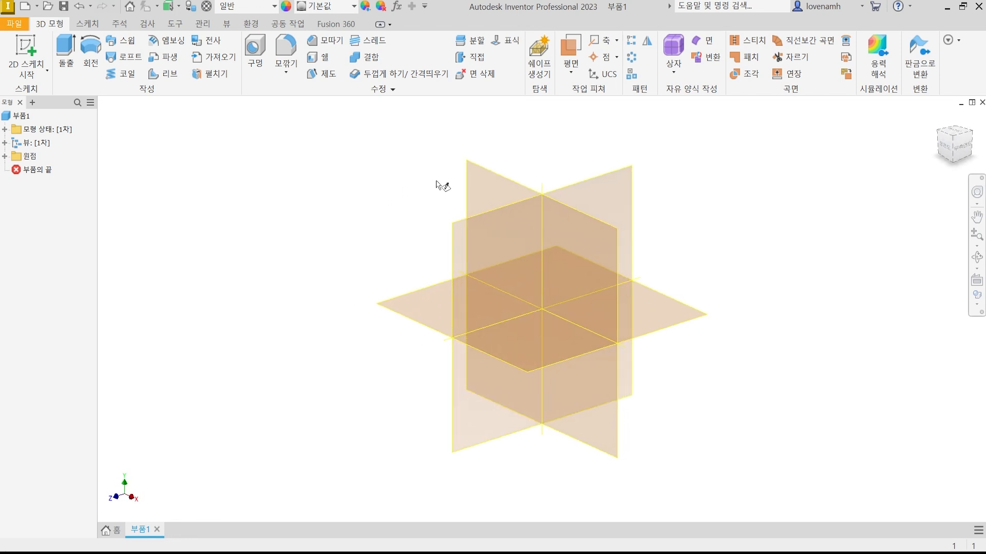
pyautogui.click(487, 180)
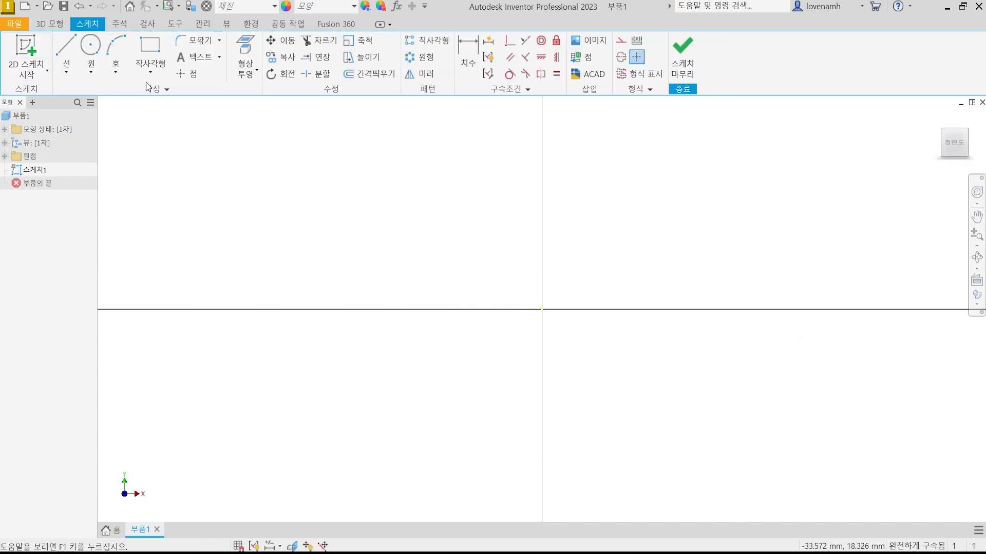
pyautogui.click(153, 71)
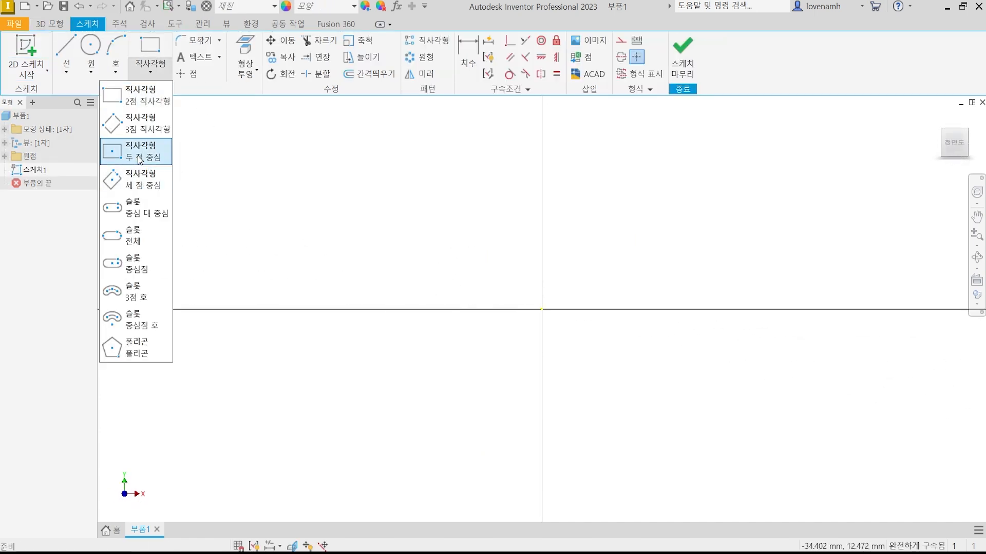
pyautogui.click(139, 160)
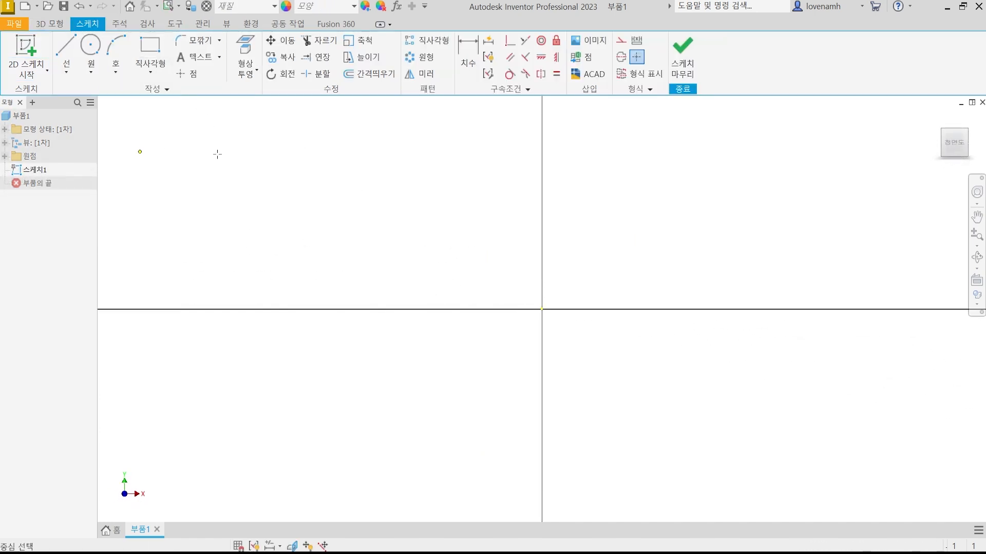
pyautogui.click(542, 309)
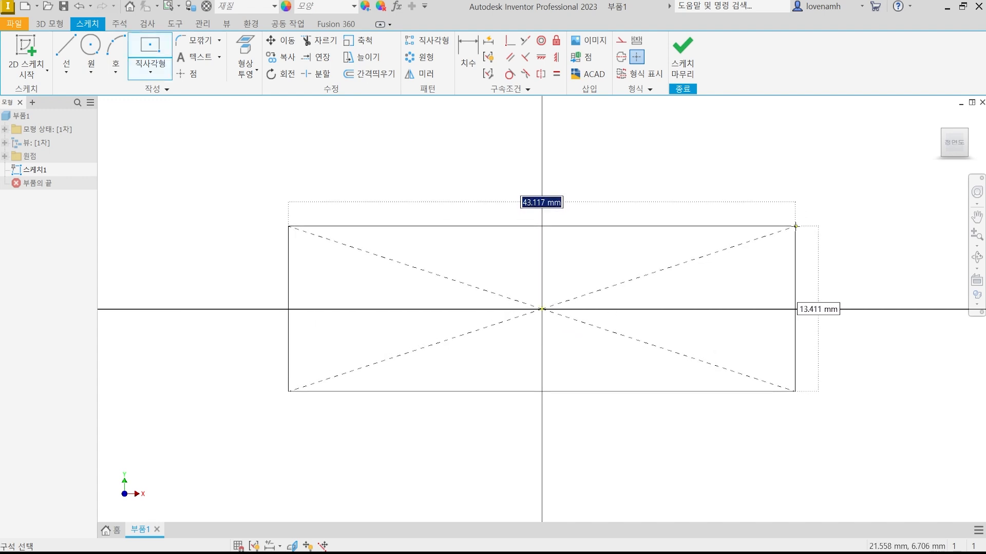
pyautogui.write('50')
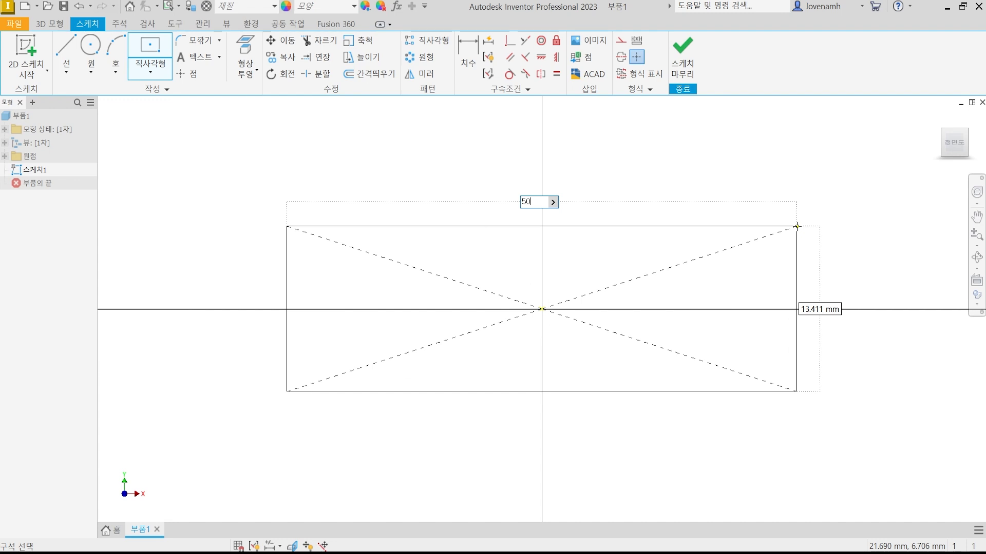
pyautogui.press('Tab')
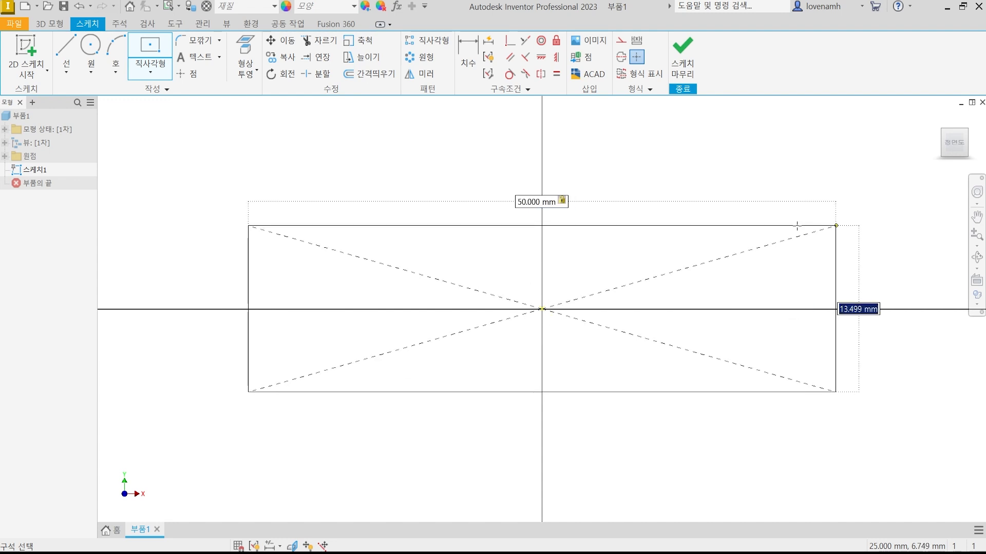
pyautogui.write('20')
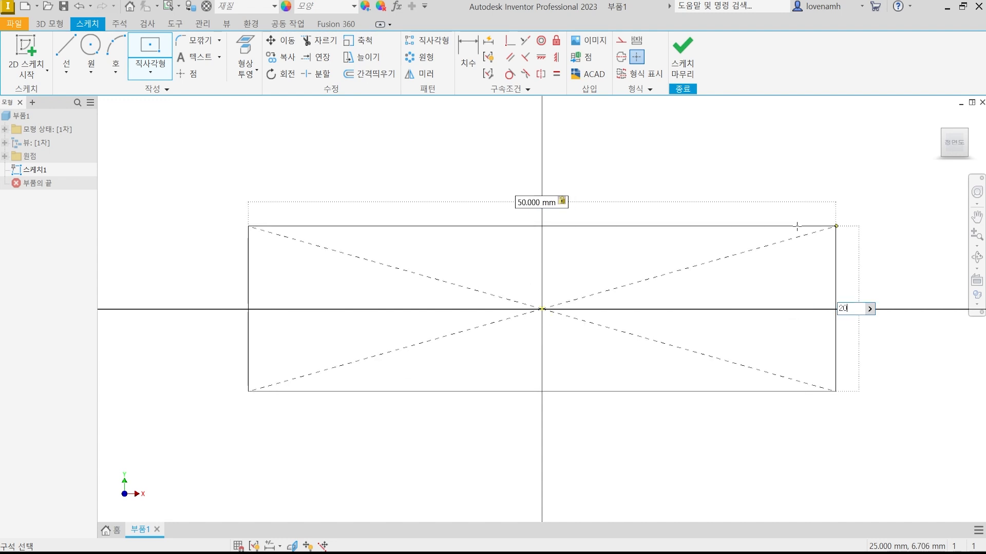
pyautogui.press('Return')
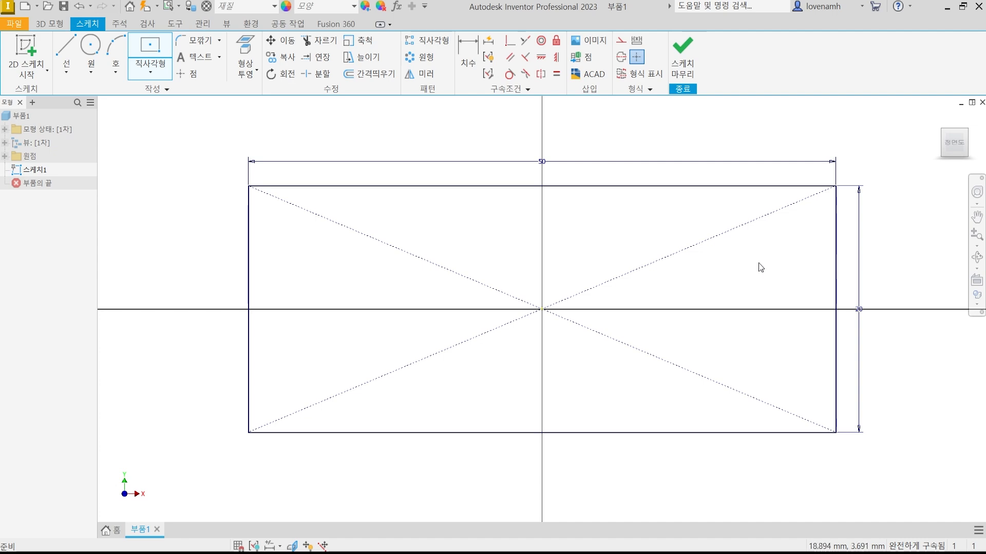
pyautogui.press('Escape')
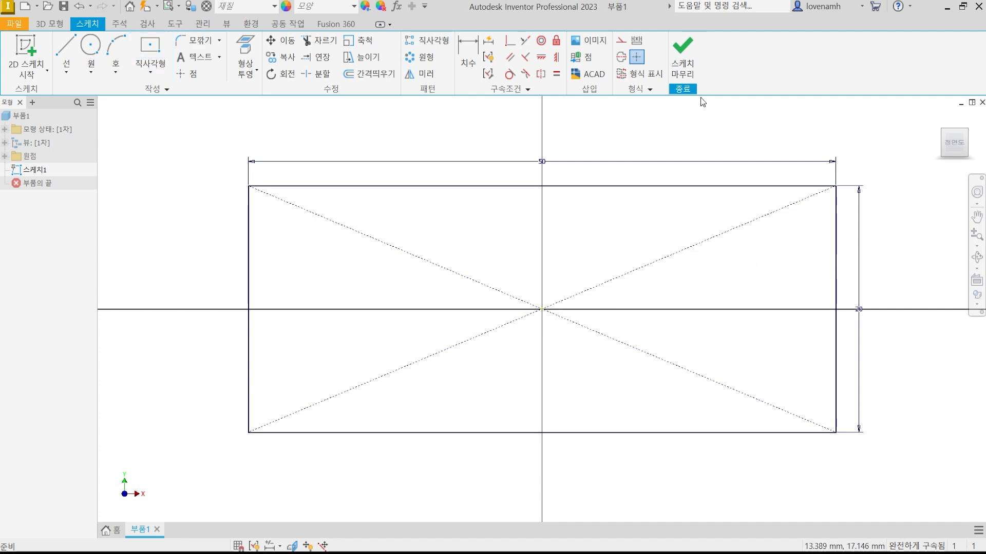
pyautogui.click(683, 61)
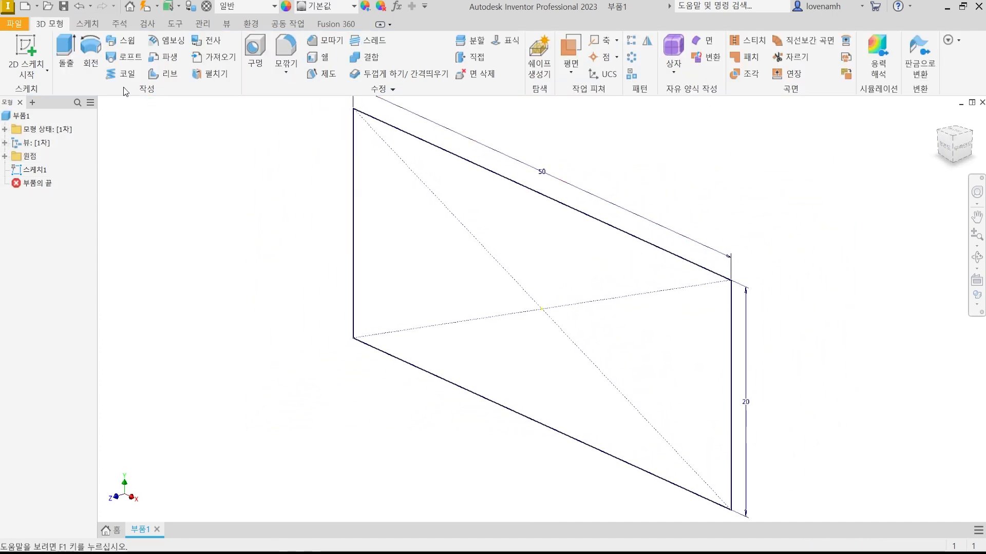
# Extrude the rectangle profile 15 mm in the default direction as a new solid block.
pyautogui.click(65, 54)
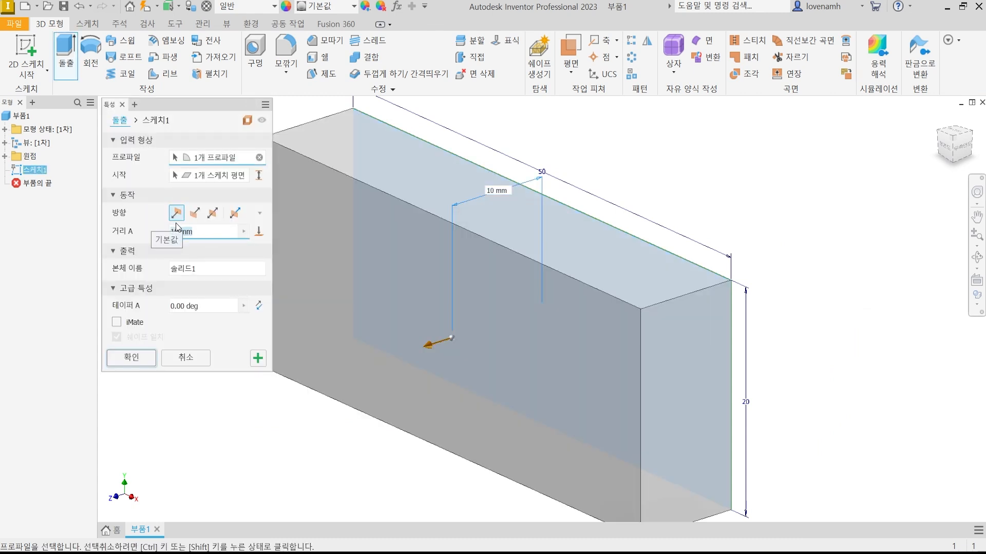
pyautogui.write('2')
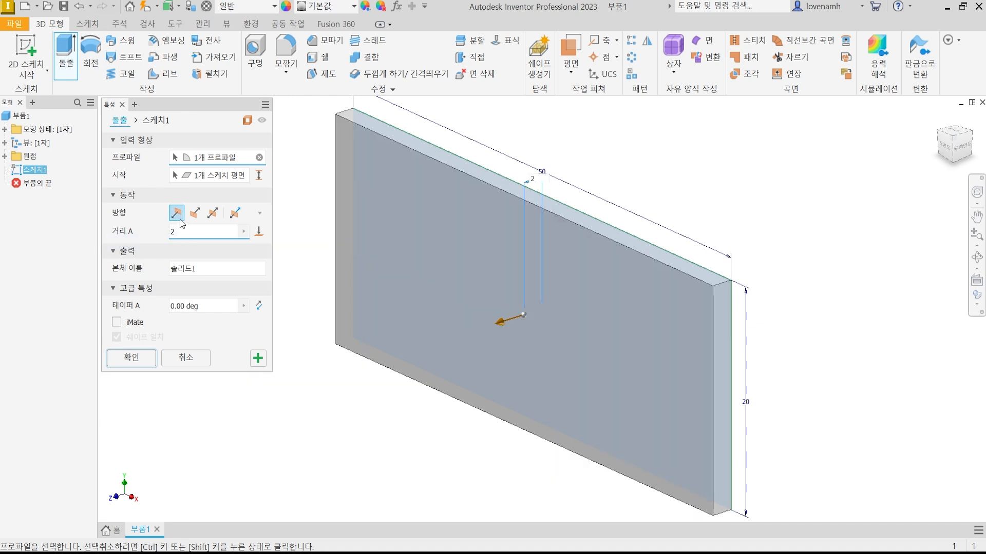
pyautogui.press('BackSpace')
pyautogui.write('15')
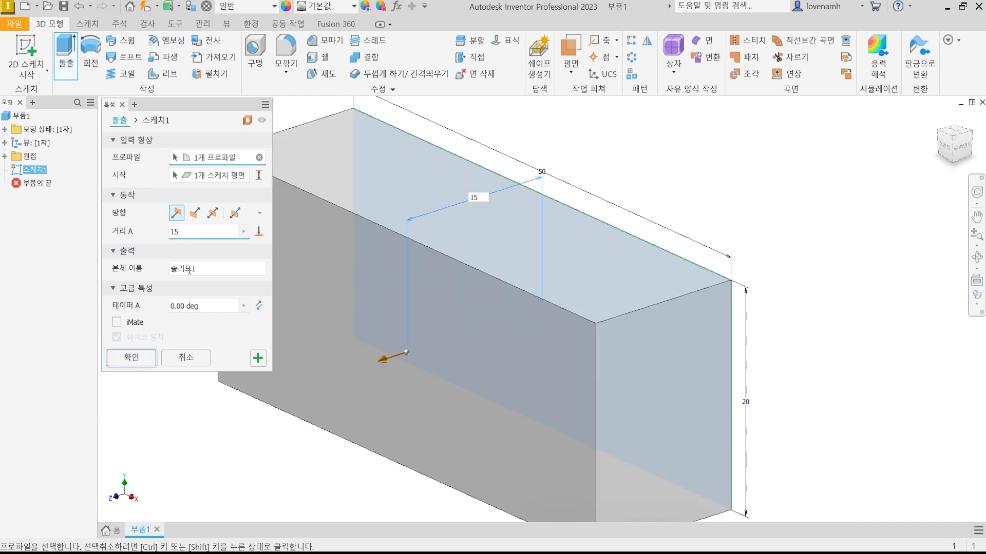
pyautogui.click(131, 358)
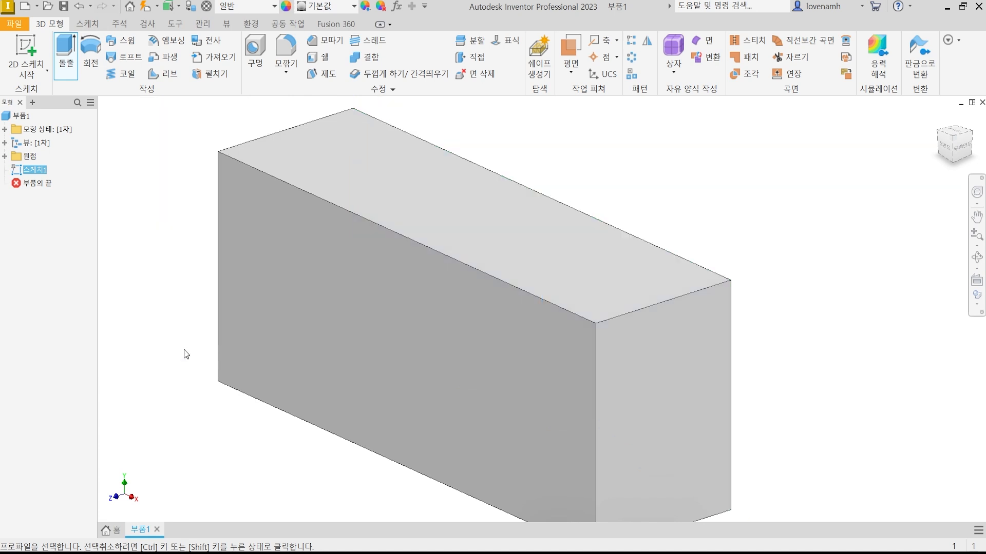
pyautogui.scroll(-5, 565, 282)
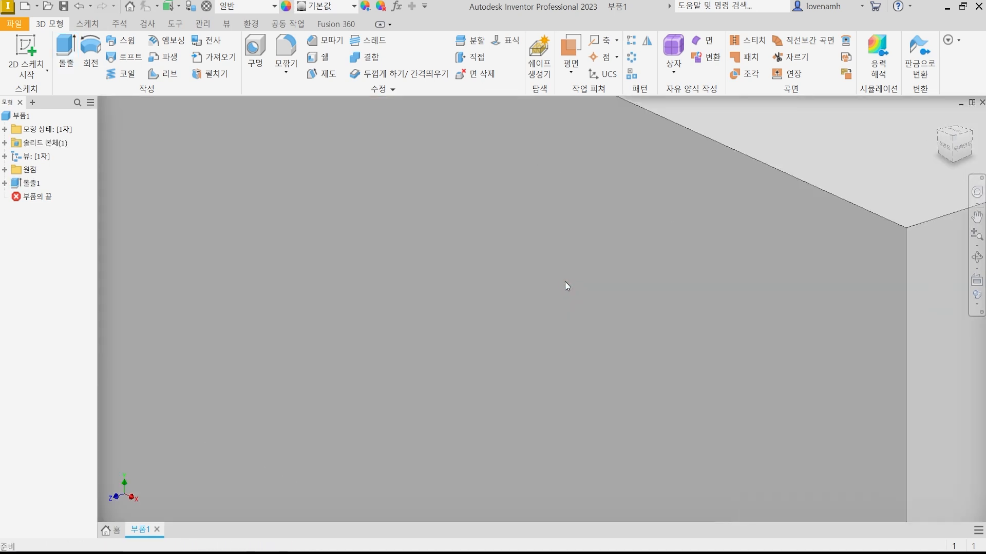
pyautogui.scroll(8, 567, 273)
pyautogui.moveTo(567, 251); pyautogui.dragTo(530, 297, button='middle')
pyautogui.scroll(-3, 517, 297)
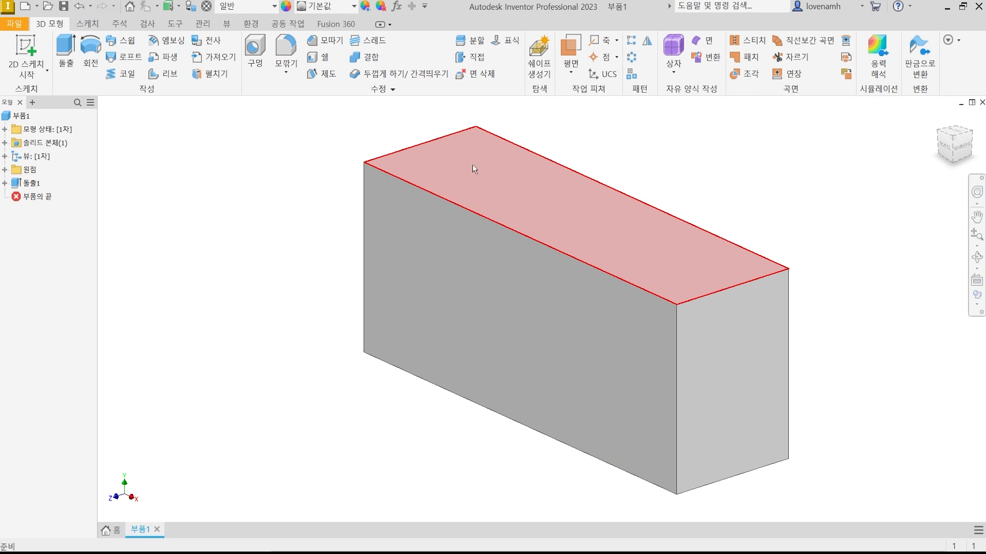
pyautogui.hotkey('ctrl', '2')
pyautogui.moveTo(464, 163); pyautogui.dragTo(513, 201)
pyautogui.moveTo(574, 205)
pyautogui.mouseDown()
pyautogui.moveTo(566, 223)
pyautogui.moveTo(574, 207)
pyautogui.mouseUp()
pyautogui.moveTo(629, 226); pyautogui.dragTo(623, 242)
pyautogui.moveTo(670, 266); pyautogui.dragTo(672, 264)
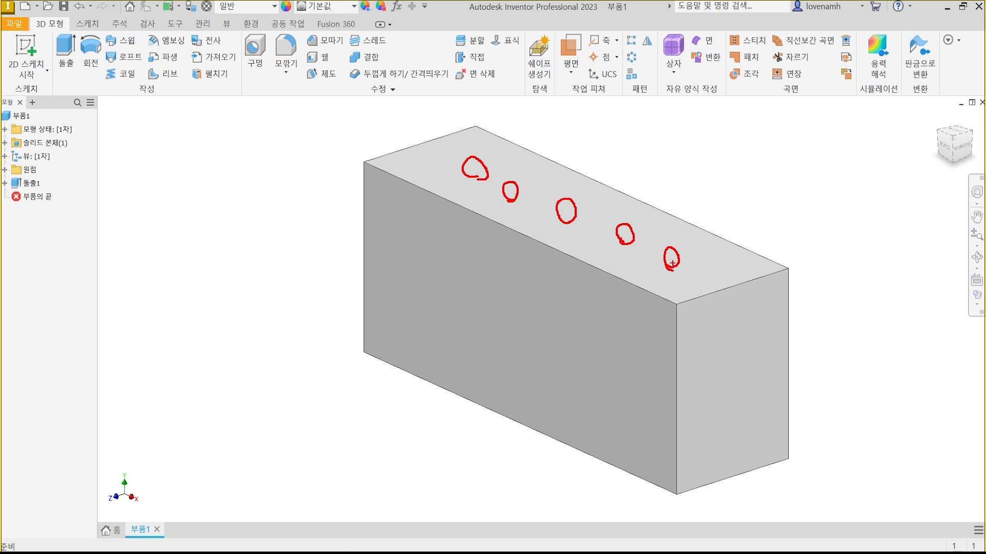
pyautogui.press('Escape')
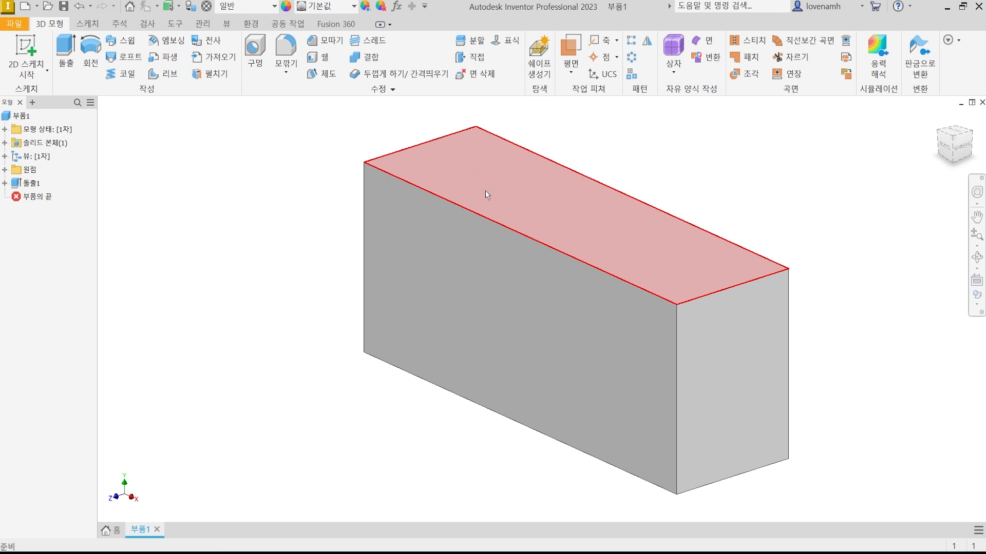
# Sketch five points in a row along the block's top face, about 7.3 mm in from its back edge, and finish the sketch.
pyautogui.click(483, 162)
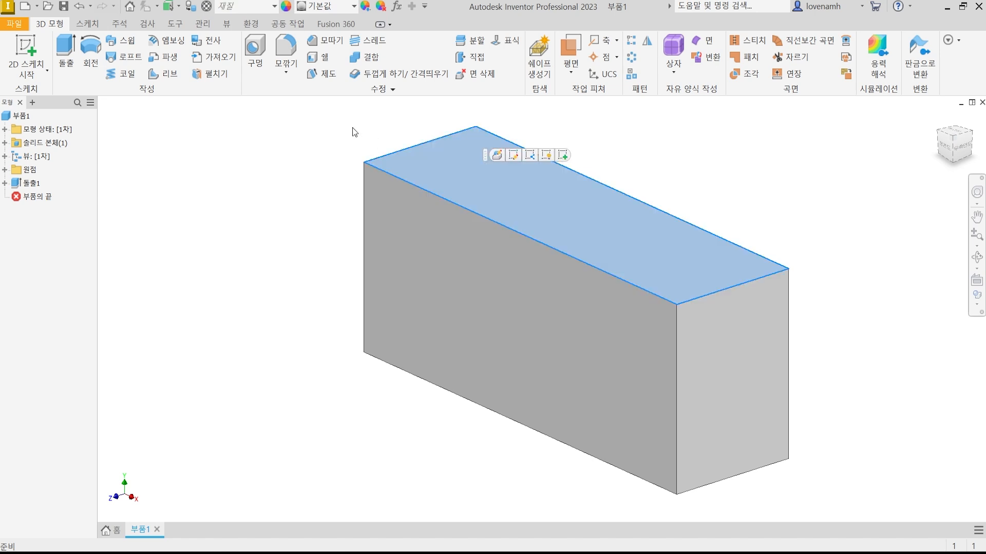
pyautogui.click(25, 55)
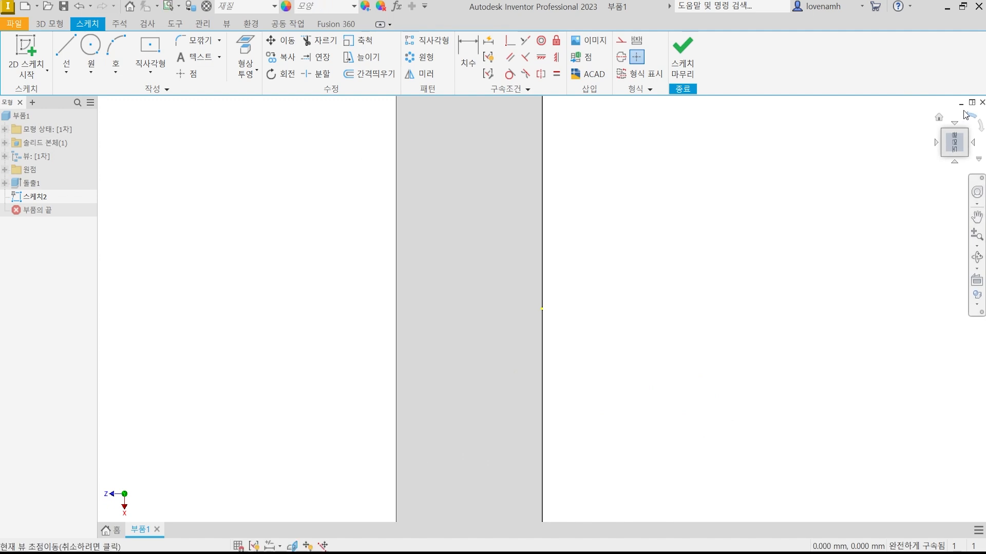
pyautogui.click(969, 115)
pyautogui.moveTo(469, 320); pyautogui.dragTo(440, 279, button='middle')
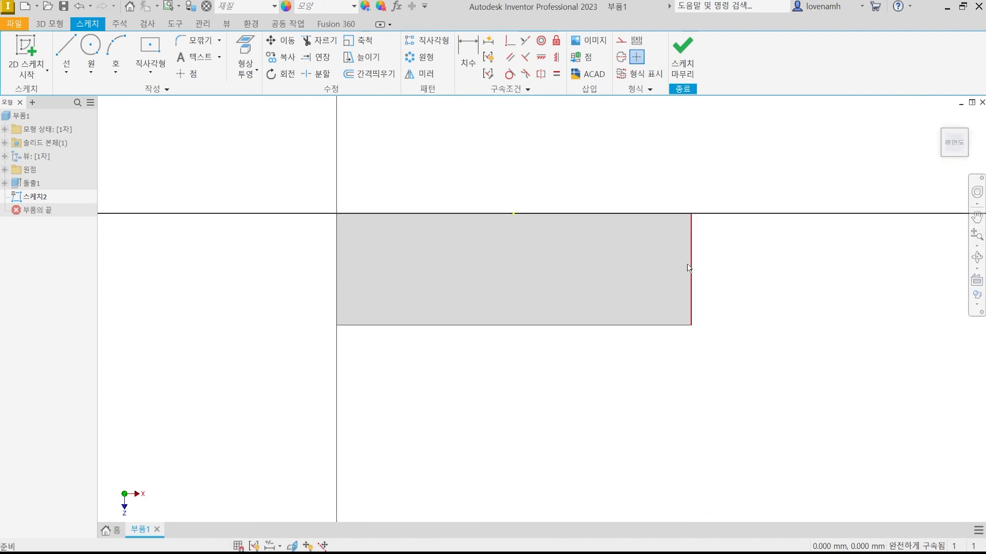
pyautogui.click(185, 73)
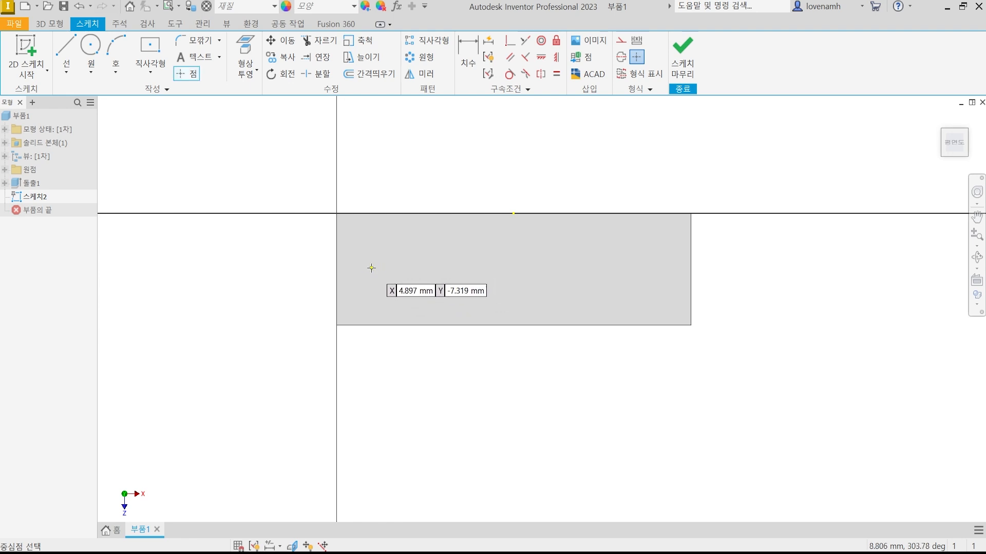
pyautogui.click(371, 267)
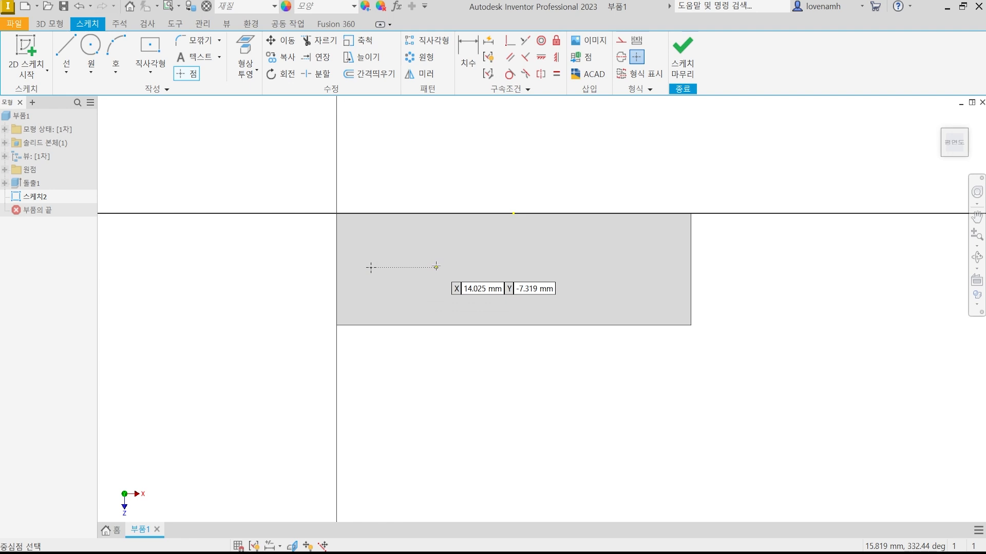
pyautogui.click(436, 267)
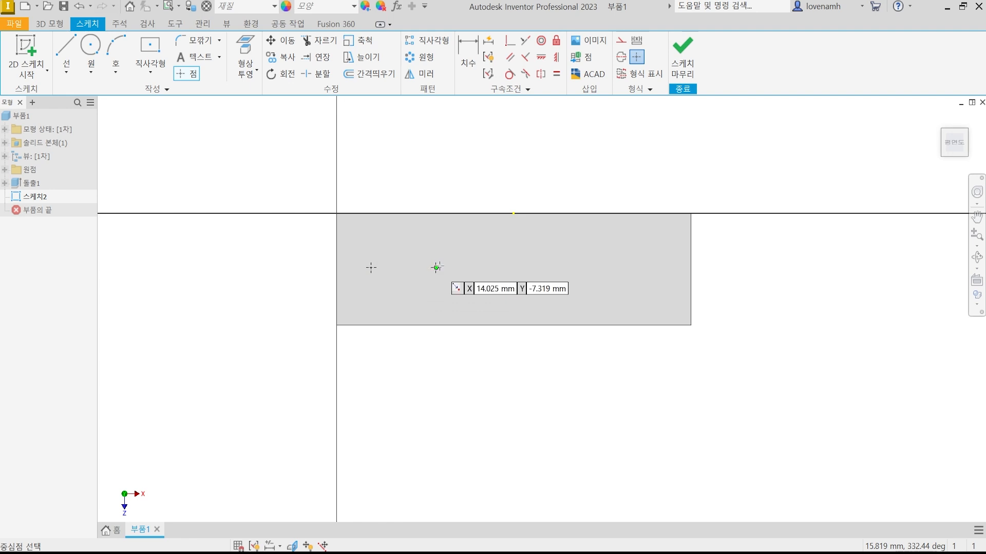
pyautogui.click(513, 267)
pyautogui.click(594, 267)
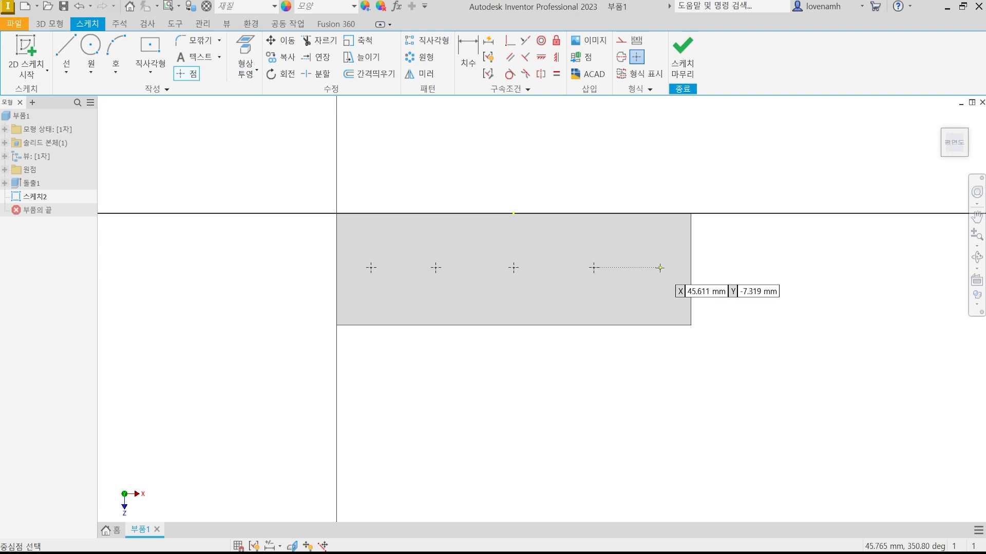
pyautogui.click(658, 268)
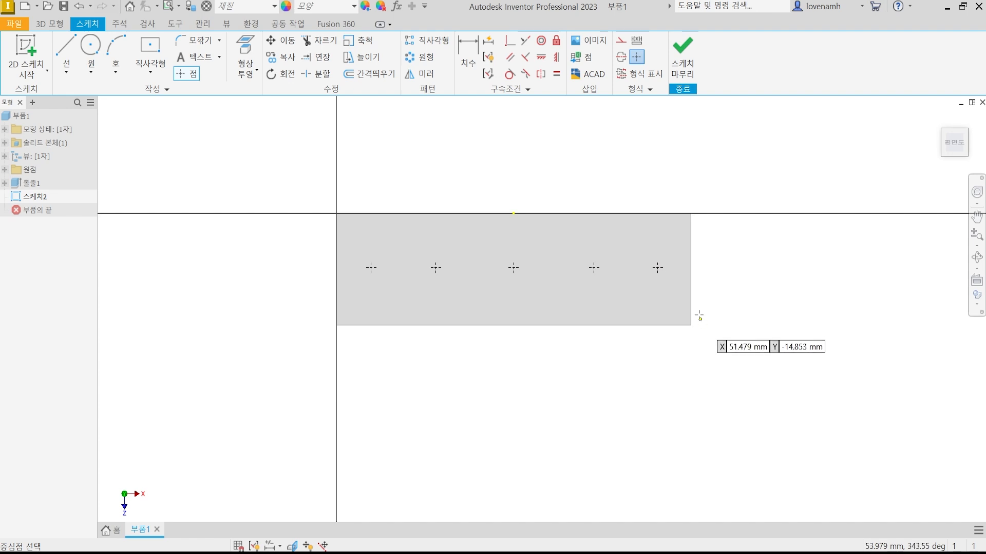
pyautogui.press('Escape')
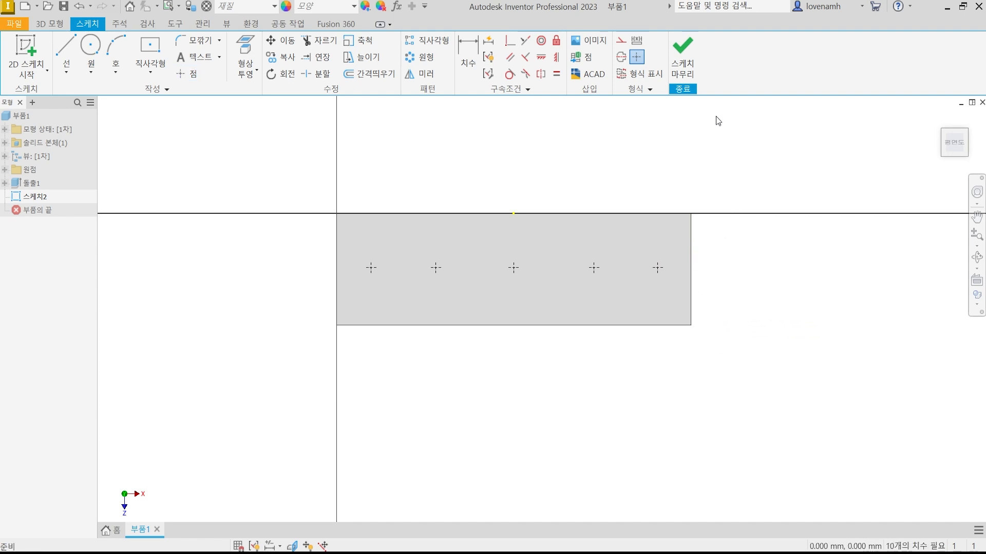
pyautogui.click(682, 57)
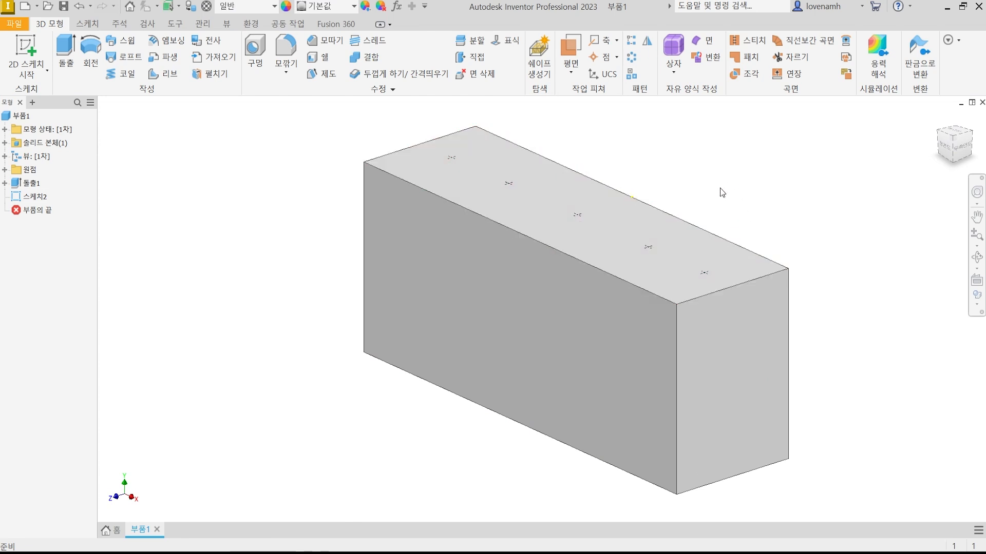
# Start a Hole feature from the sketched points and deselect all of them except the one nearest the block's left end.
pyautogui.moveTo(325, 241); pyautogui.dragTo(341, 253, button='middle')
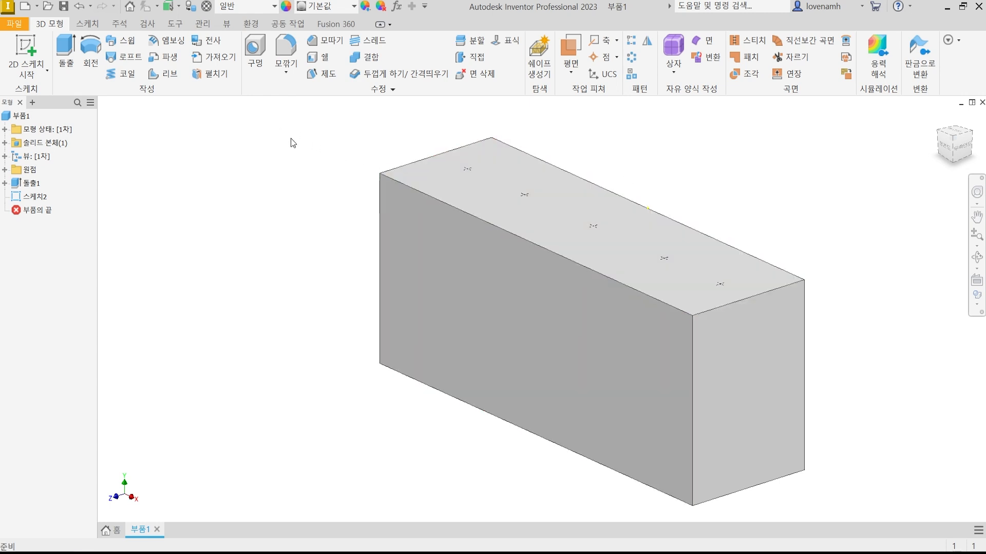
pyautogui.click(254, 51)
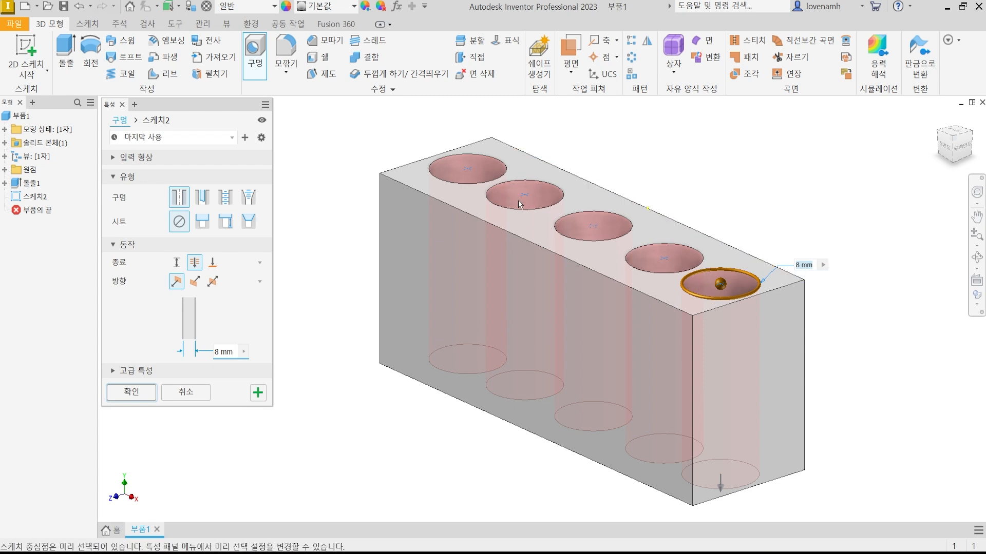
pyautogui.scroll(3, 519, 202)
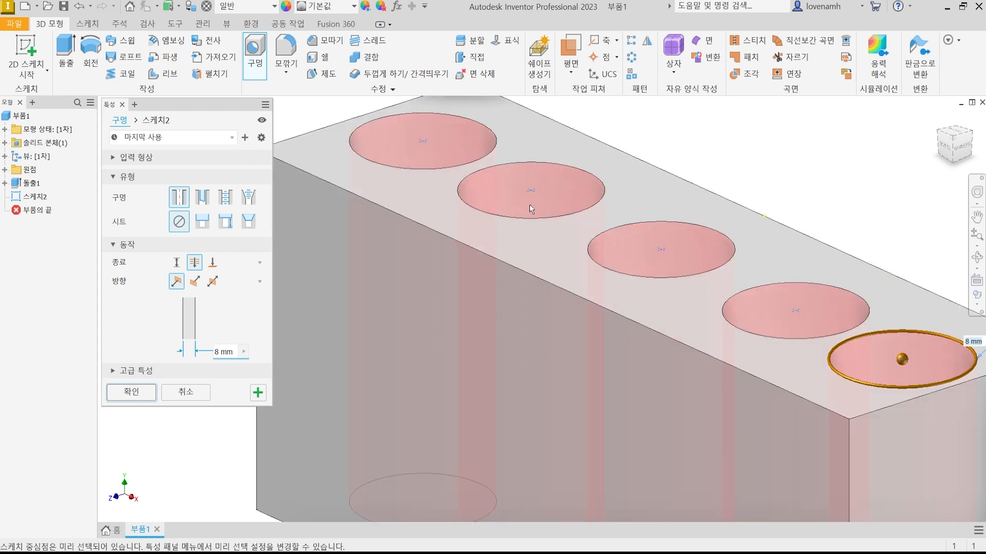
pyautogui.scroll(3, 529, 204)
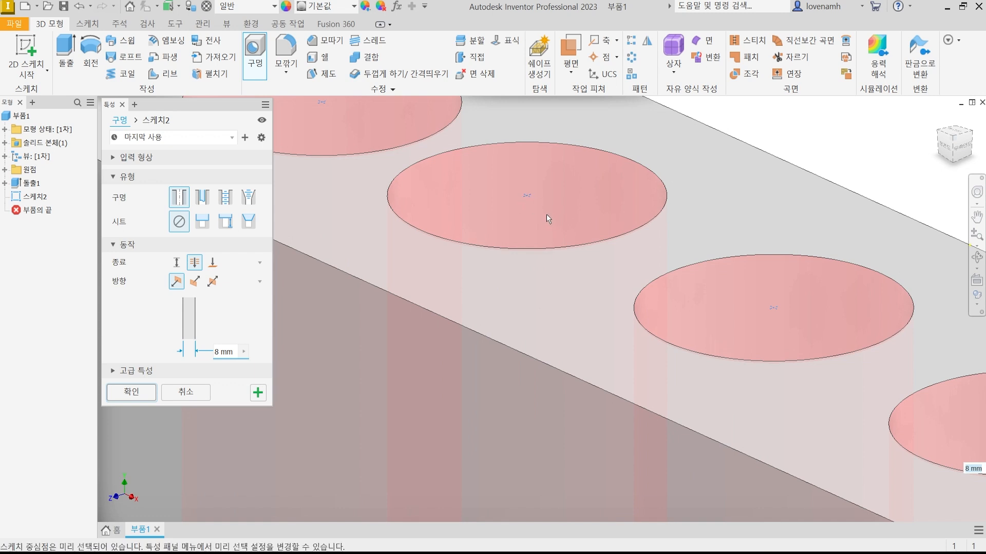
pyautogui.click(529, 195)
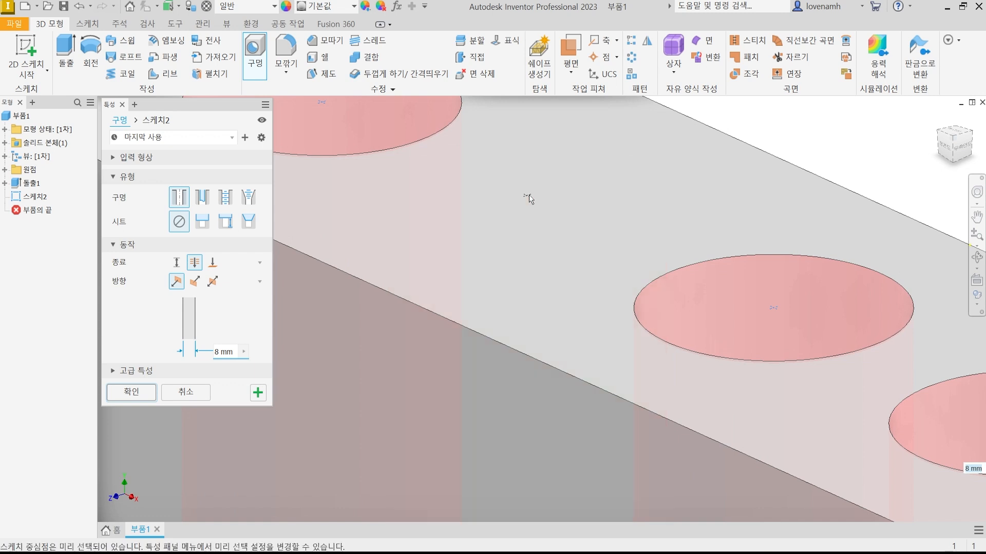
pyautogui.scroll(-5, 560, 236)
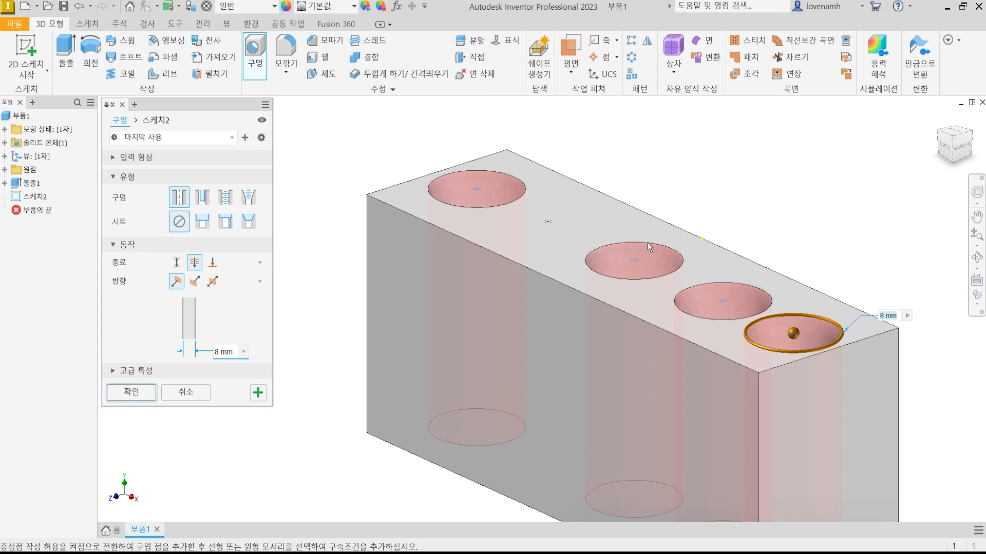
pyautogui.keyDown('ctrl'); pyautogui.click(634, 261); pyautogui.keyUp('ctrl')
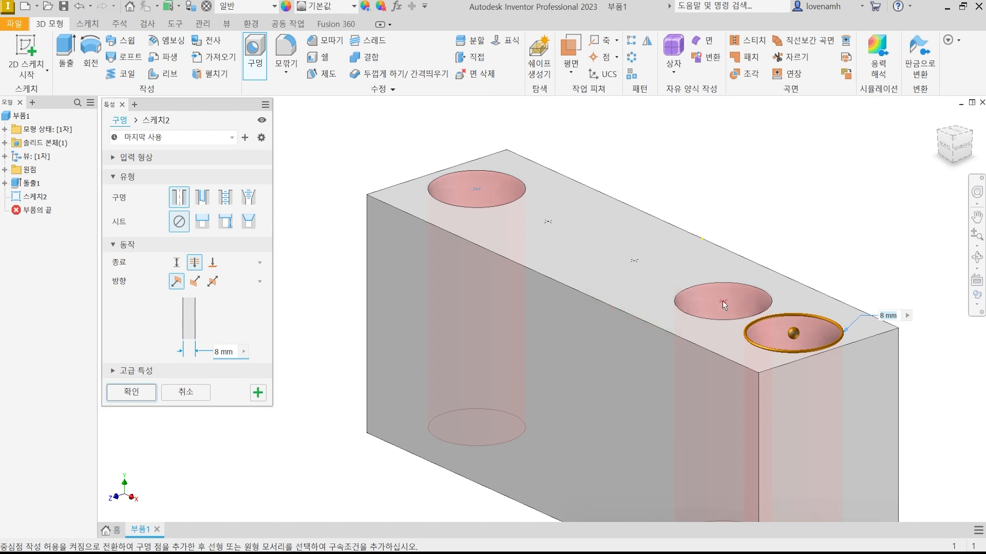
pyautogui.keyDown('ctrl'); pyautogui.click(723, 301); pyautogui.keyUp('ctrl')
pyautogui.keyDown('ctrl'); pyautogui.click(793, 334); pyautogui.keyUp('ctrl')
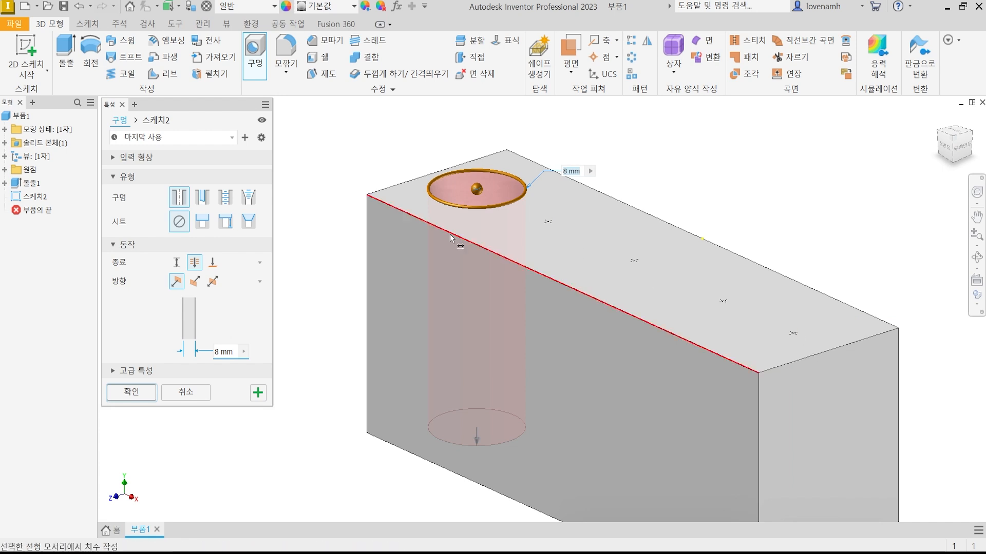
pyautogui.scroll(2, 450, 235)
pyautogui.scroll(-4, 454, 236)
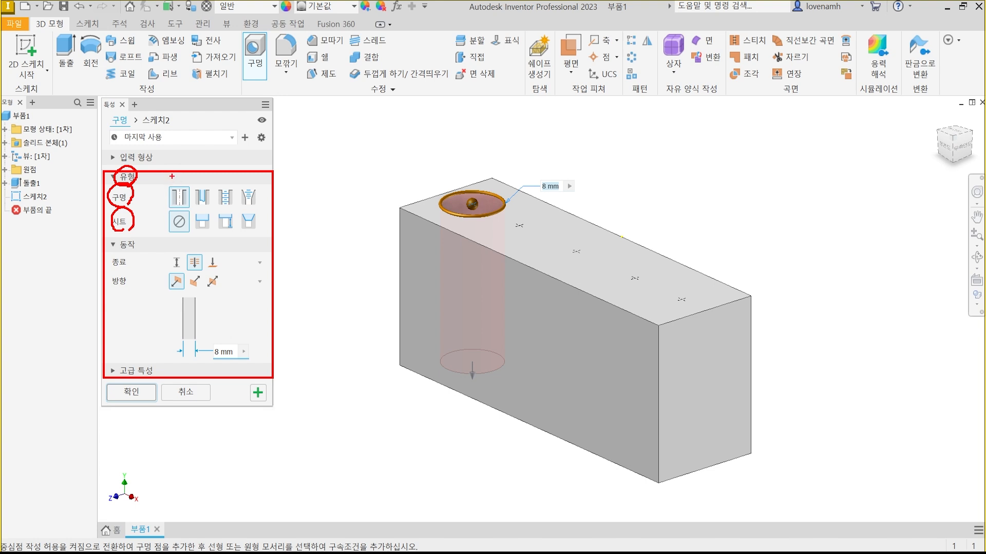
pyautogui.moveTo(172, 173)
pyautogui.mouseDown()
pyautogui.moveTo(176, 183)
pyautogui.moveTo(184, 172)
pyautogui.mouseUp()
pyautogui.moveTo(219, 178)
pyautogui.mouseDown()
pyautogui.moveTo(224, 185)
pyautogui.moveTo(233, 166)
pyautogui.mouseUp()
pyautogui.moveTo(255, 208)
pyautogui.mouseDown()
pyautogui.moveTo(247, 179)
pyautogui.moveTo(262, 203)
pyautogui.mouseUp()
pyautogui.moveTo(197, 196)
pyautogui.mouseDown()
pyautogui.moveTo(212, 198)
pyautogui.moveTo(208, 211)
pyautogui.mouseUp()
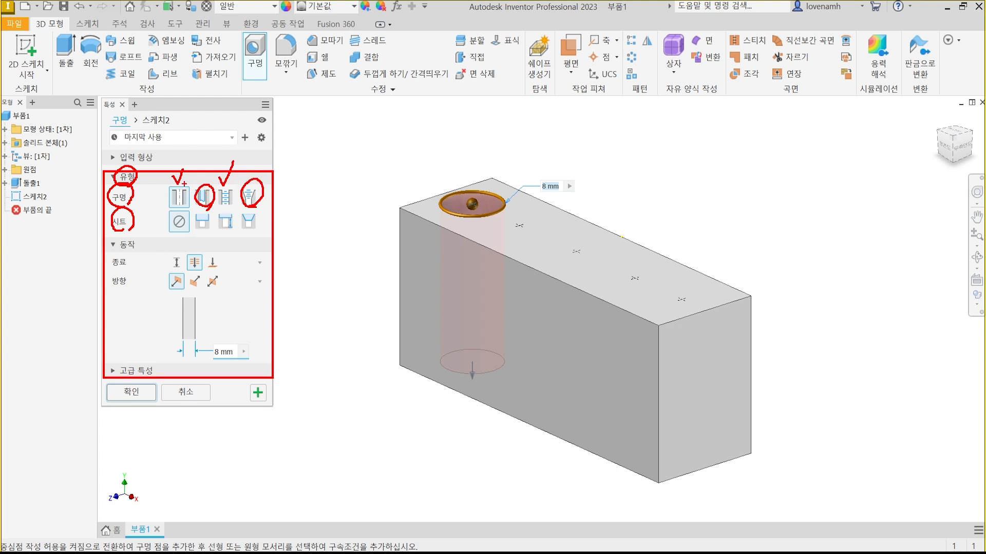
pyautogui.moveTo(166, 173); pyautogui.dragTo(182, 161)
pyautogui.moveTo(468, 206)
pyautogui.mouseDown()
pyautogui.moveTo(460, 342)
pyautogui.moveTo(468, 323)
pyautogui.mouseUp()
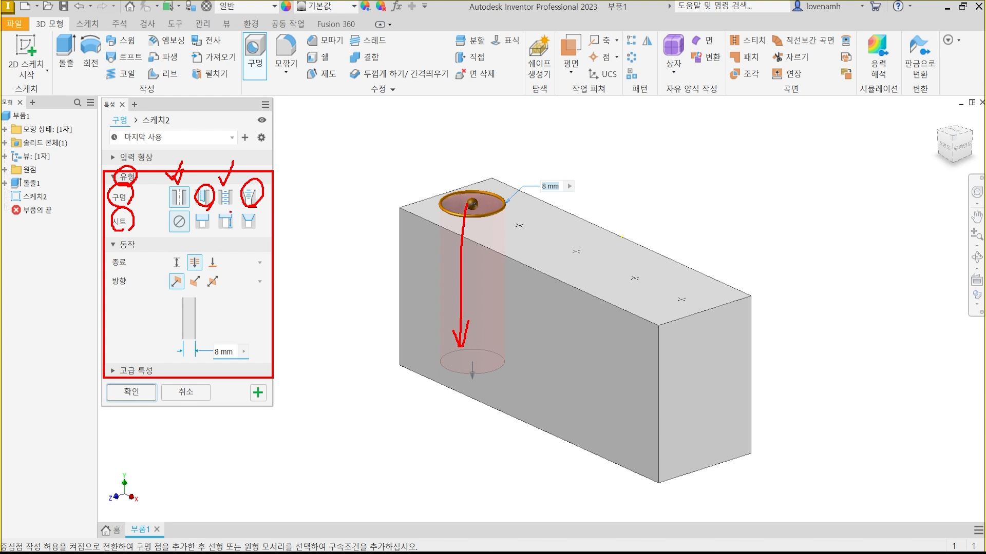
pyautogui.moveTo(226, 212)
pyautogui.mouseDown()
pyautogui.moveTo(232, 181)
pyautogui.moveTo(227, 209)
pyautogui.mouseUp()
pyautogui.moveTo(618, 129); pyautogui.dragTo(620, 208)
pyautogui.moveTo(665, 130); pyautogui.dragTo(664, 211)
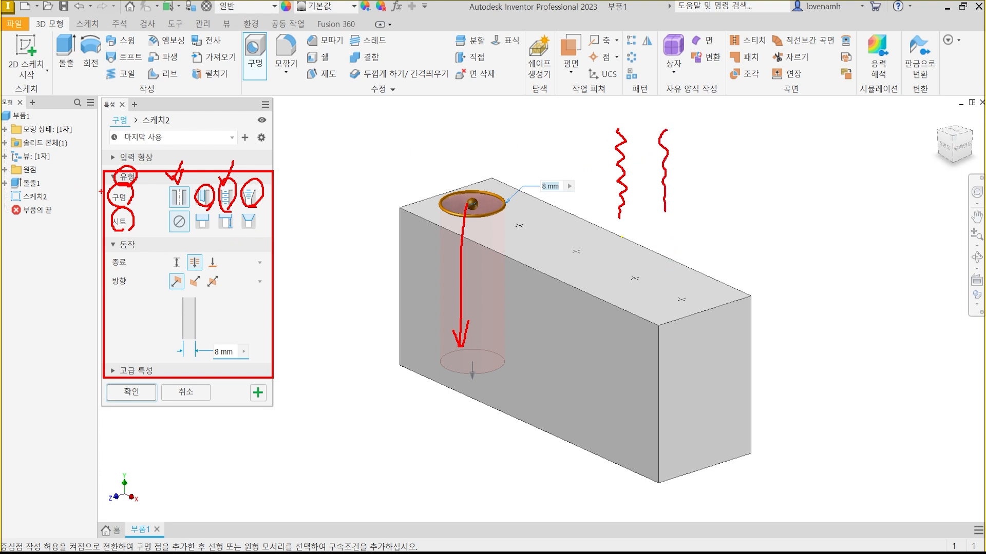
pyautogui.moveTo(128, 231)
pyautogui.mouseDown()
pyautogui.moveTo(106, 224)
pyautogui.moveTo(121, 208)
pyautogui.moveTo(118, 238)
pyautogui.mouseUp()
pyautogui.moveTo(464, 231)
pyautogui.mouseDown()
pyautogui.moveTo(452, 226)
pyautogui.moveTo(521, 195)
pyautogui.moveTo(449, 226)
pyautogui.mouseUp()
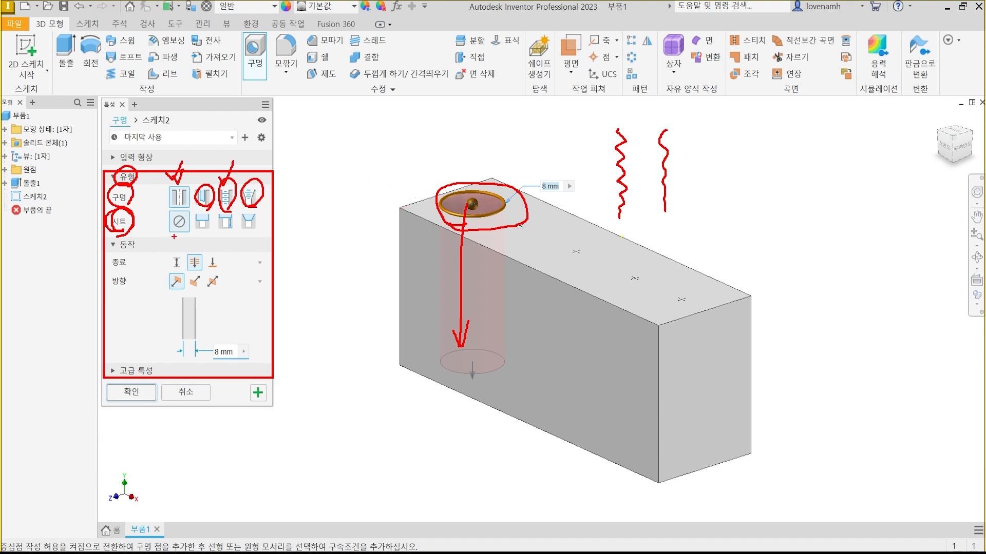
pyautogui.press('Escape')
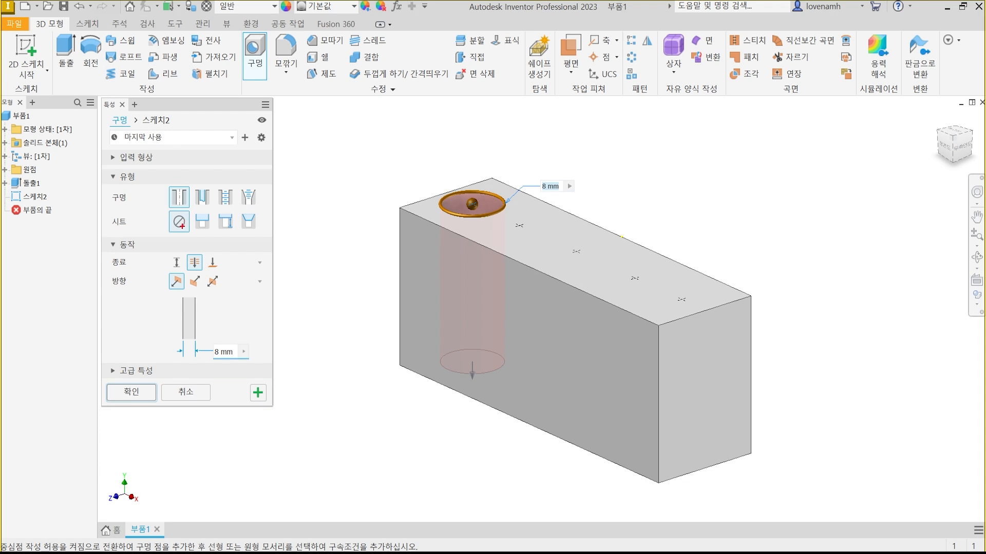
pyautogui.moveTo(188, 226)
pyautogui.mouseDown()
pyautogui.moveTo(173, 229)
pyautogui.moveTo(187, 214)
pyautogui.moveTo(181, 231)
pyautogui.mouseUp()
pyautogui.moveTo(469, 113)
pyautogui.mouseDown()
pyautogui.moveTo(472, 273)
pyautogui.moveTo(482, 247)
pyautogui.mouseUp()
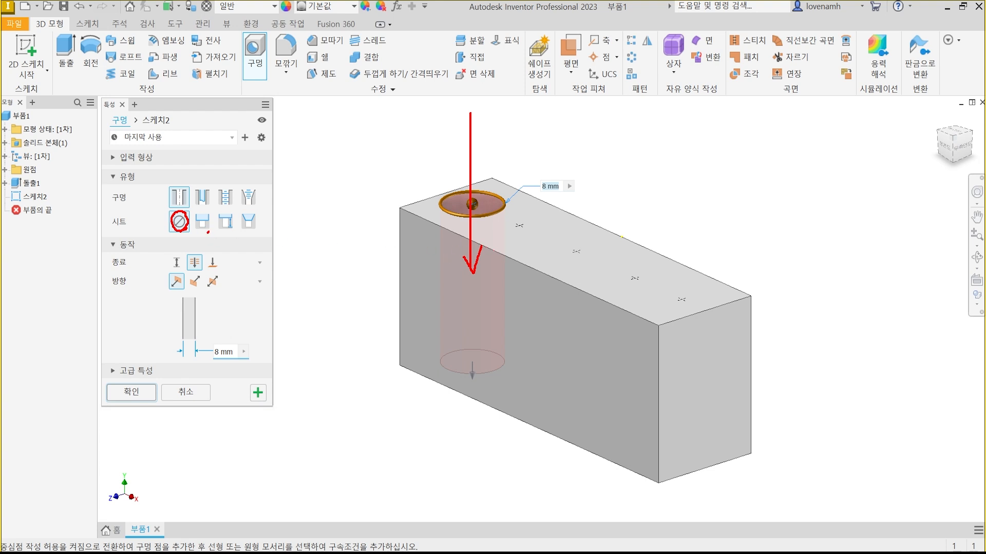
pyautogui.moveTo(208, 233)
pyautogui.mouseDown()
pyautogui.moveTo(190, 216)
pyautogui.moveTo(211, 206)
pyautogui.mouseUp()
pyautogui.press('Escape')
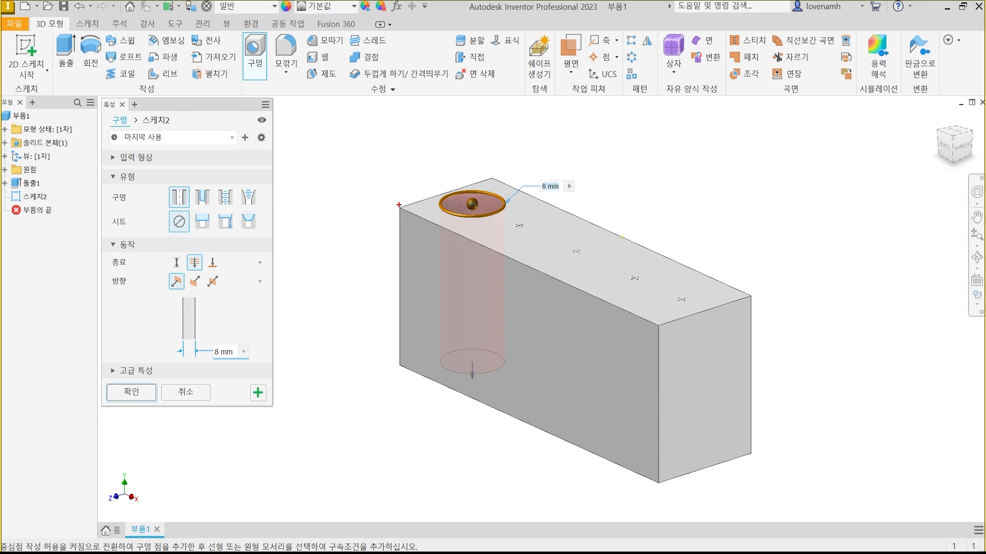
pyautogui.moveTo(752, 211)
pyautogui.mouseDown()
pyautogui.moveTo(711, 205)
pyautogui.moveTo(778, 154)
pyautogui.moveTo(731, 209)
pyautogui.mouseUp()
pyautogui.moveTo(738, 155)
pyautogui.mouseDown()
pyautogui.moveTo(725, 164)
pyautogui.moveTo(728, 184)
pyautogui.moveTo(743, 192)
pyautogui.moveTo(752, 178)
pyautogui.moveTo(742, 153)
pyautogui.mouseUp()
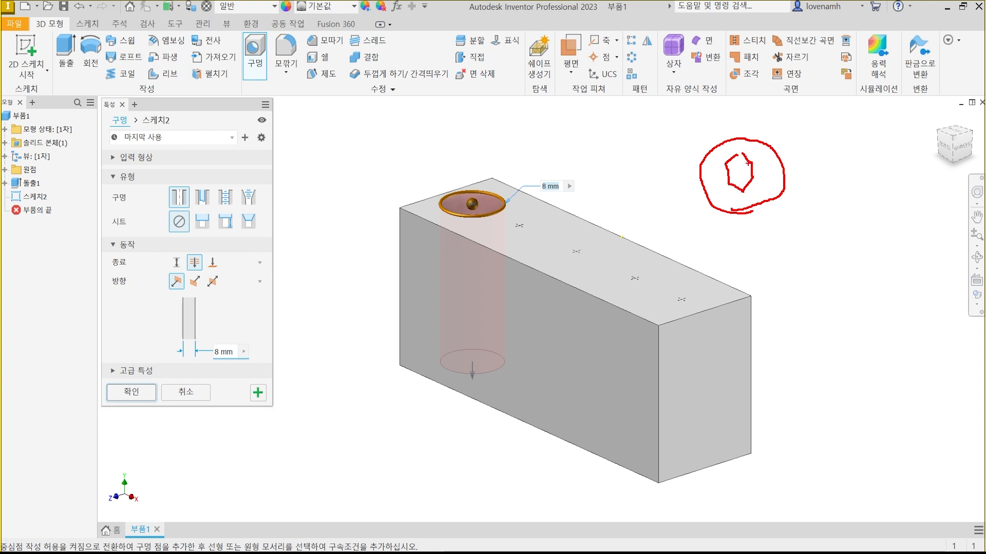
pyautogui.moveTo(734, 160); pyautogui.dragTo(741, 186)
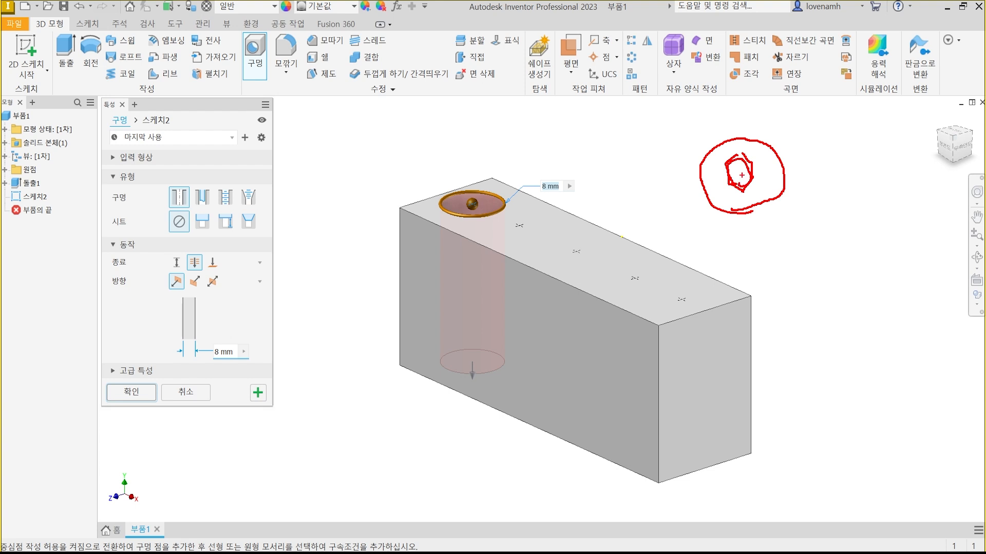
pyautogui.moveTo(797, 143)
pyautogui.mouseDown()
pyautogui.moveTo(865, 144)
pyautogui.moveTo(865, 333)
pyautogui.mouseUp()
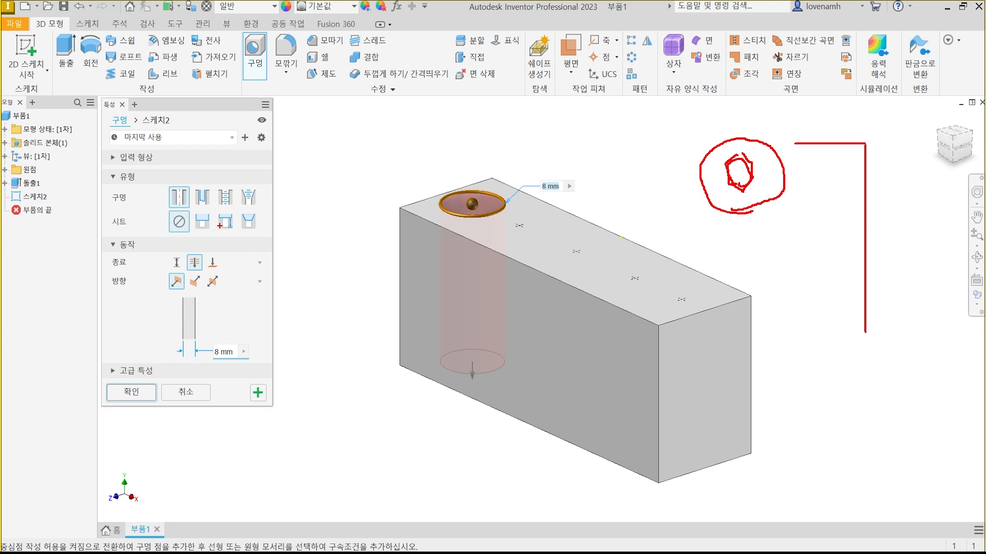
pyautogui.moveTo(206, 240)
pyautogui.mouseDown()
pyautogui.moveTo(190, 215)
pyautogui.moveTo(211, 218)
pyautogui.moveTo(214, 229)
pyautogui.mouseUp()
pyautogui.press('Escape')
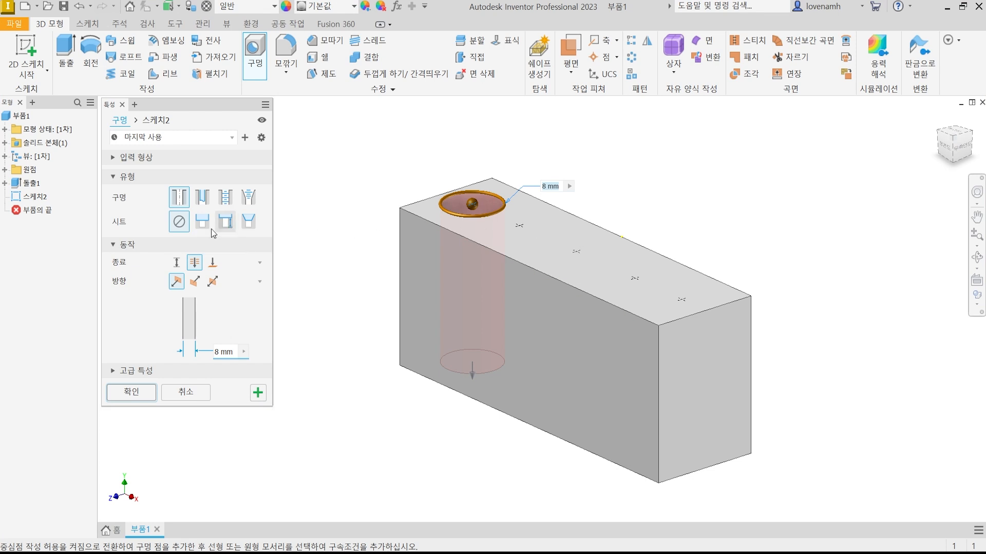
pyautogui.hotkey('ctrl', '2')
pyautogui.moveTo(203, 234)
pyautogui.mouseDown()
pyautogui.moveTo(187, 231)
pyautogui.moveTo(206, 216)
pyautogui.moveTo(198, 235)
pyautogui.mouseUp()
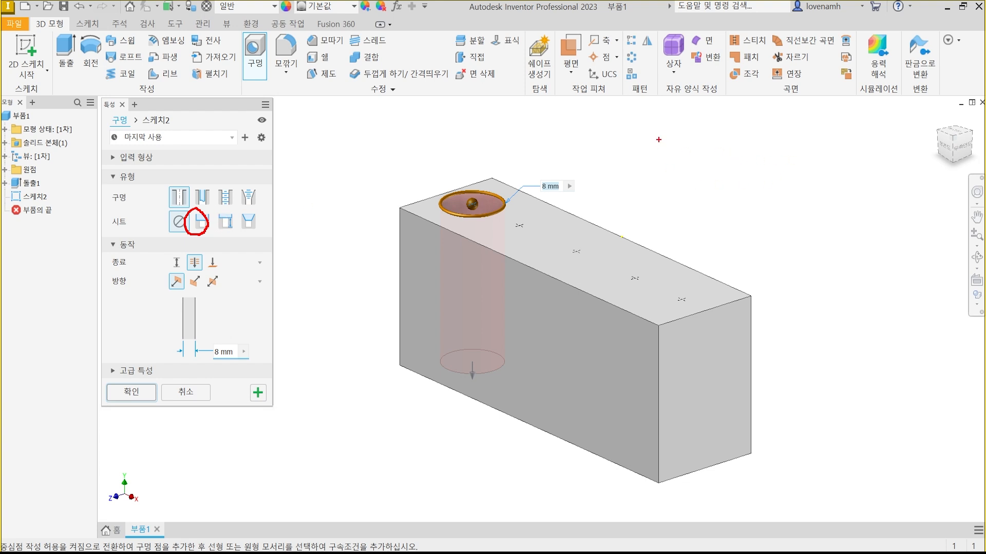
pyautogui.keyDown('ctrl'); pyautogui.moveTo(662, 133); pyautogui.dragTo(762, 186); pyautogui.keyUp('ctrl')
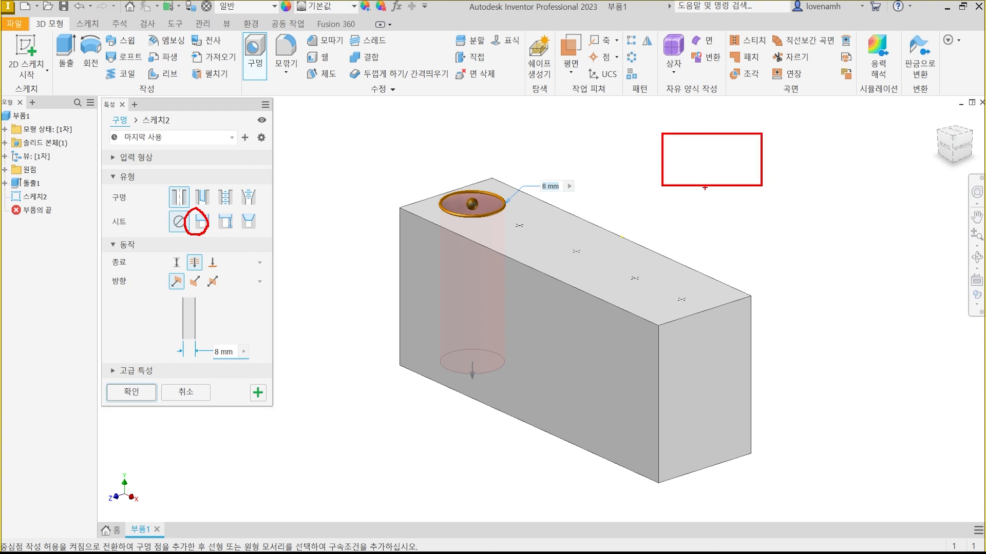
pyautogui.keyDown('ctrl'); pyautogui.moveTo(692, 186); pyautogui.dragTo(738, 277); pyautogui.keyUp('ctrl')
pyautogui.keyDown('ctrl'); pyautogui.moveTo(773, 135); pyautogui.dragTo(921, 147); pyautogui.keyUp('ctrl')
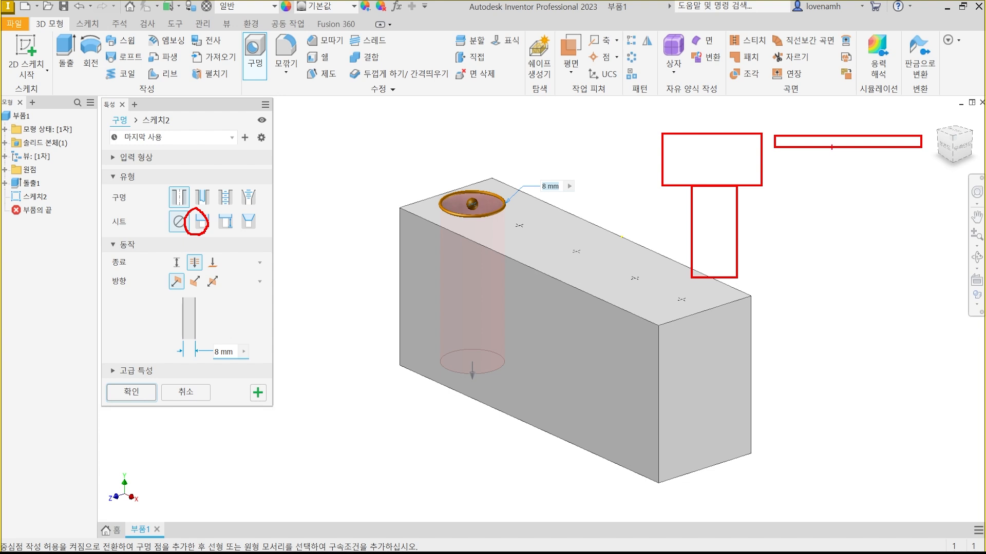
pyautogui.keyDown('ctrl'); pyautogui.moveTo(832, 148); pyautogui.dragTo(870, 311); pyautogui.keyUp('ctrl')
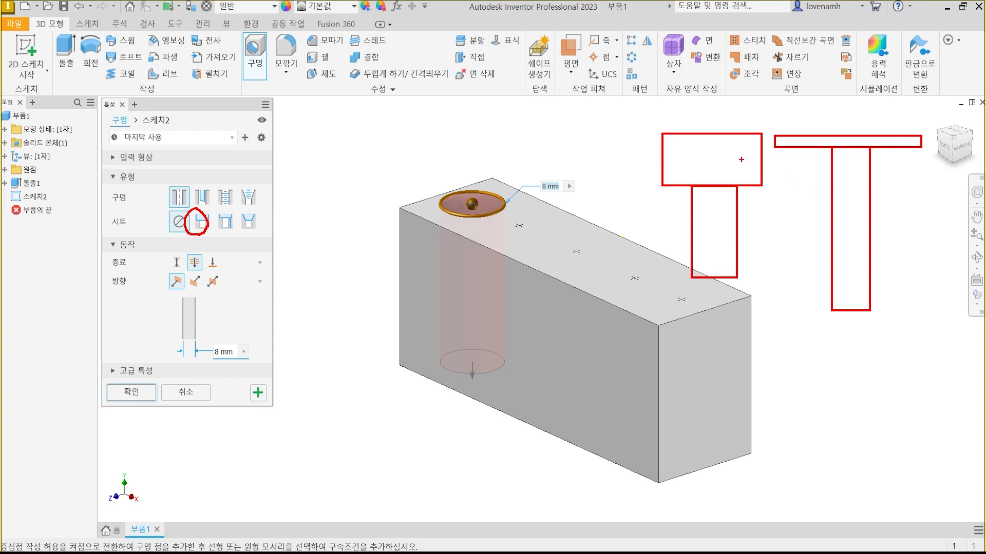
pyautogui.moveTo(203, 210)
pyautogui.mouseDown()
pyautogui.moveTo(191, 226)
pyautogui.moveTo(223, 235)
pyautogui.moveTo(264, 213)
pyautogui.moveTo(262, 235)
pyautogui.mouseUp()
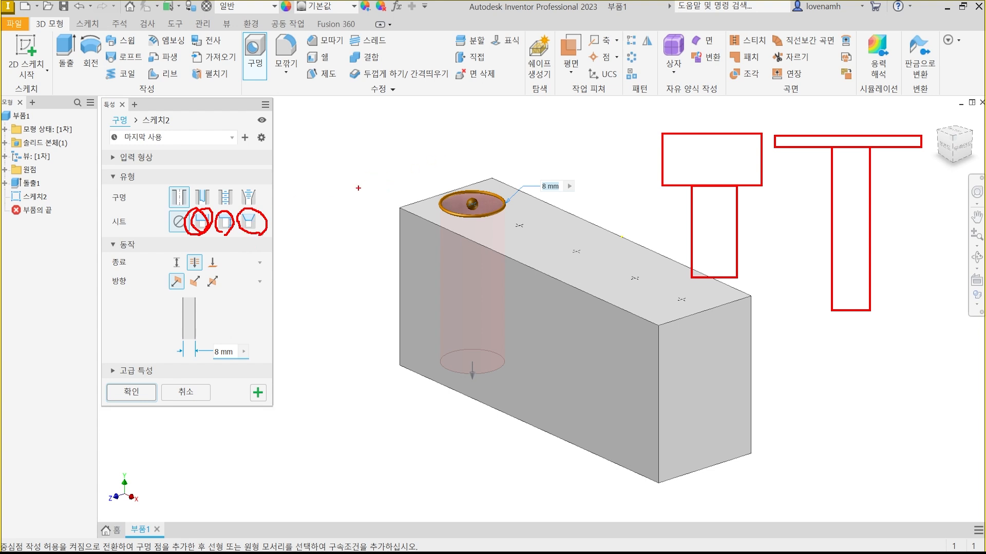
pyautogui.moveTo(266, 221)
pyautogui.mouseDown()
pyautogui.moveTo(292, 188)
pyautogui.moveTo(287, 202)
pyautogui.mouseUp()
pyautogui.moveTo(302, 147); pyautogui.dragTo(328, 181)
pyautogui.moveTo(381, 146); pyautogui.dragTo(355, 182)
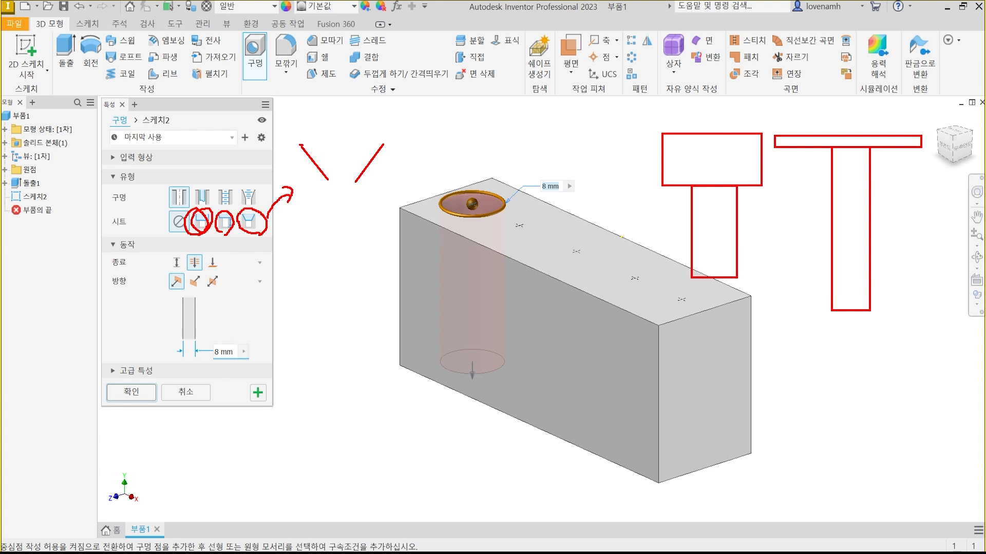
pyautogui.moveTo(300, 144); pyautogui.dragTo(384, 144)
pyautogui.moveTo(328, 180); pyautogui.dragTo(327, 262)
pyautogui.moveTo(355, 182); pyautogui.dragTo(354, 260)
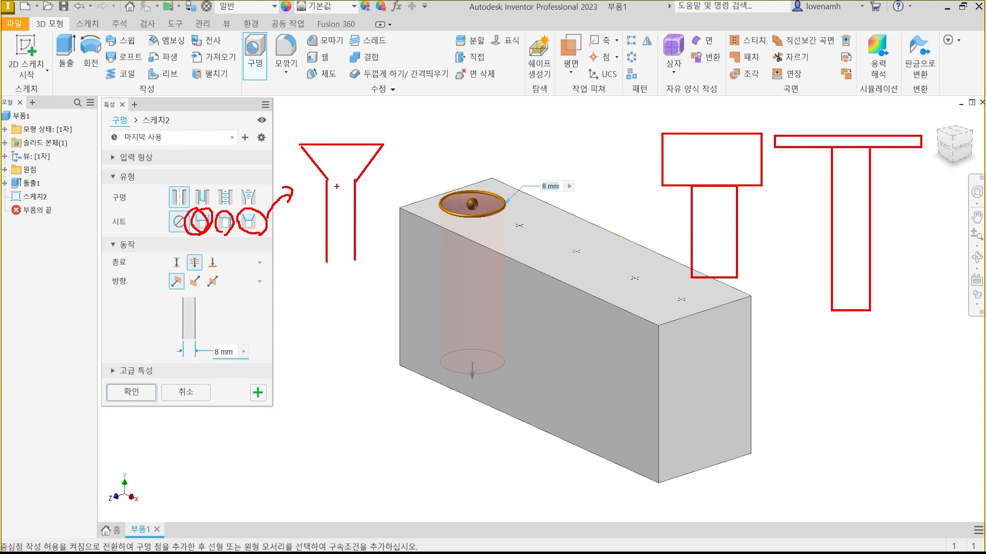
pyautogui.moveTo(327, 180)
pyautogui.mouseDown()
pyautogui.moveTo(355, 181)
pyautogui.moveTo(311, 179)
pyautogui.moveTo(323, 137)
pyautogui.moveTo(324, 177)
pyautogui.moveTo(386, 152)
pyautogui.moveTo(378, 176)
pyautogui.mouseUp()
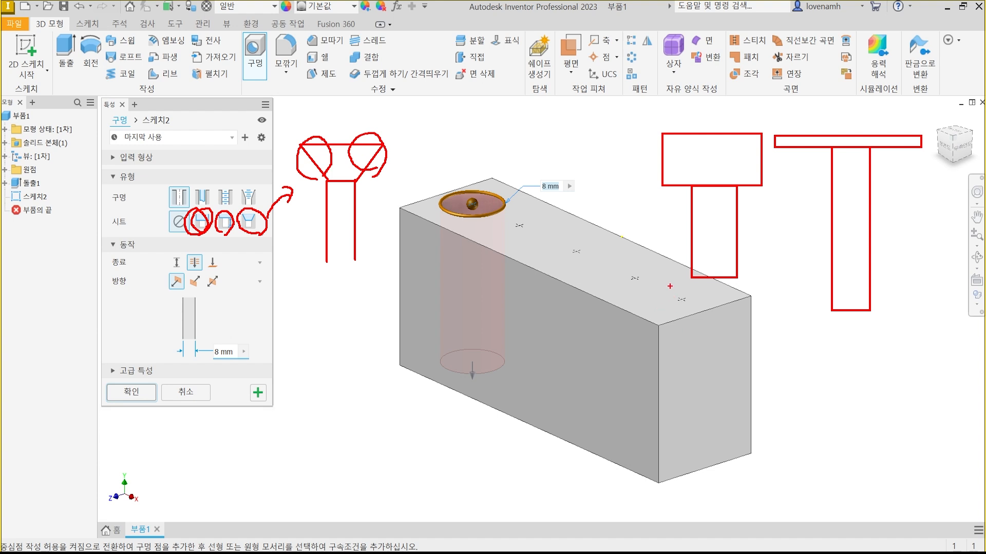
pyautogui.press('Escape')
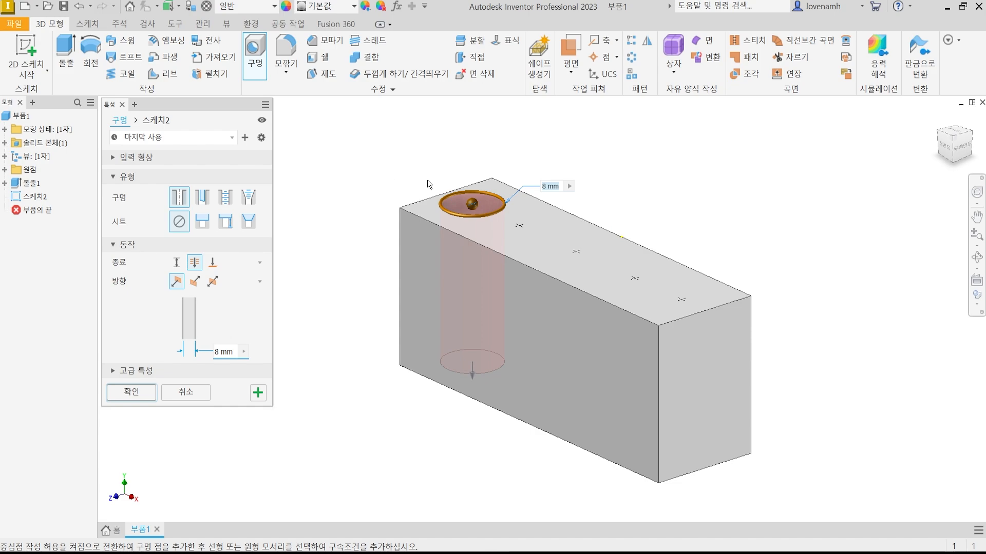
# Switch to Microsoft Edge and view the countersink and counterbore cutter pictures on the bolt hole and counterbore standards page.
pyautogui.click(495, 553)
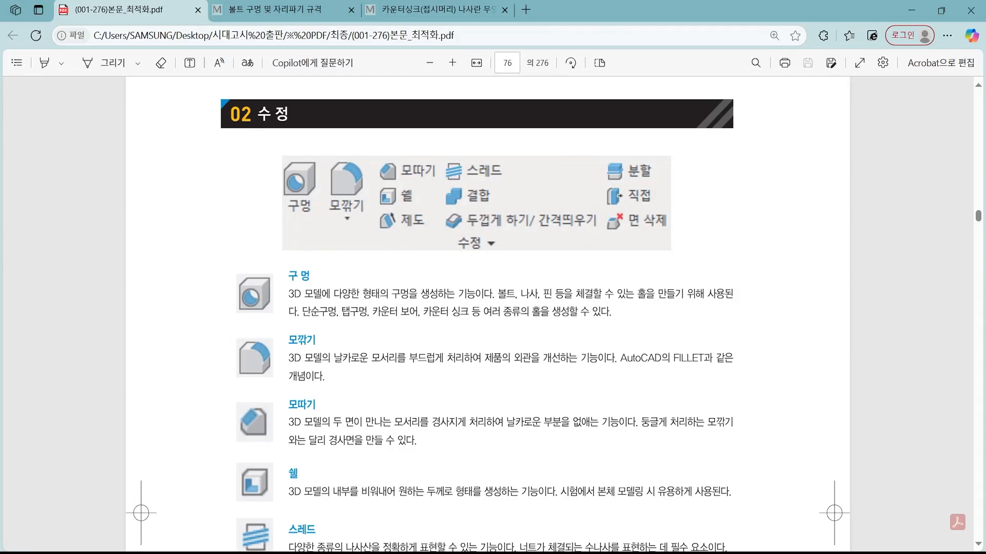
pyautogui.click(262, 4)
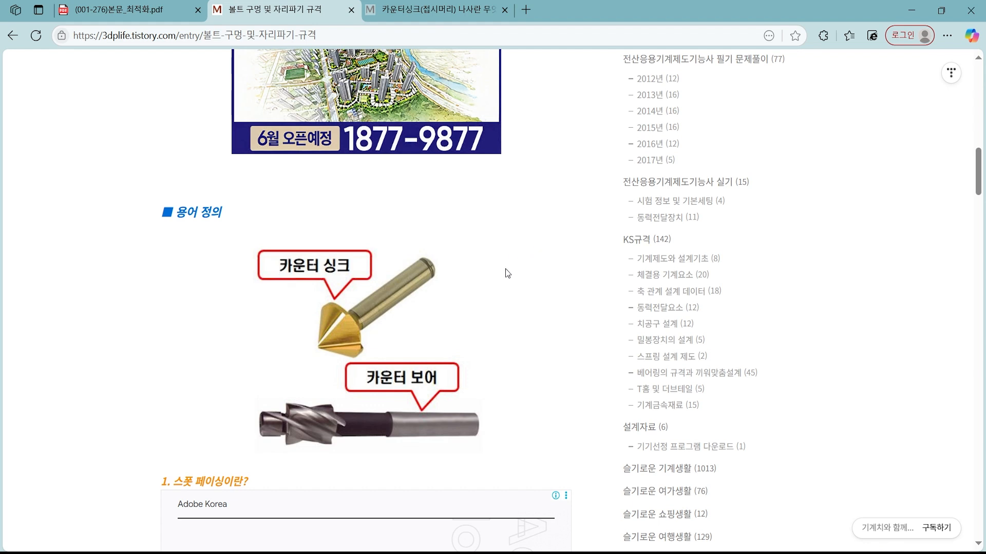
pyautogui.scroll(-3, 519, 300)
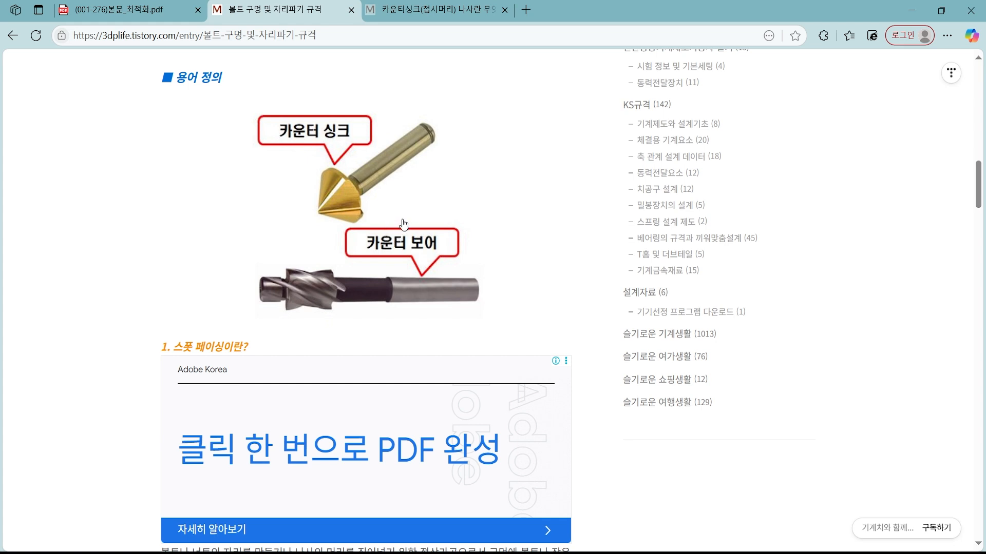
pyautogui.hotkey('ctrl', '2')
pyautogui.moveTo(346, 222)
pyautogui.mouseDown()
pyautogui.moveTo(317, 215)
pyautogui.moveTo(361, 180)
pyautogui.moveTo(341, 230)
pyautogui.moveTo(327, 235)
pyautogui.mouseUp()
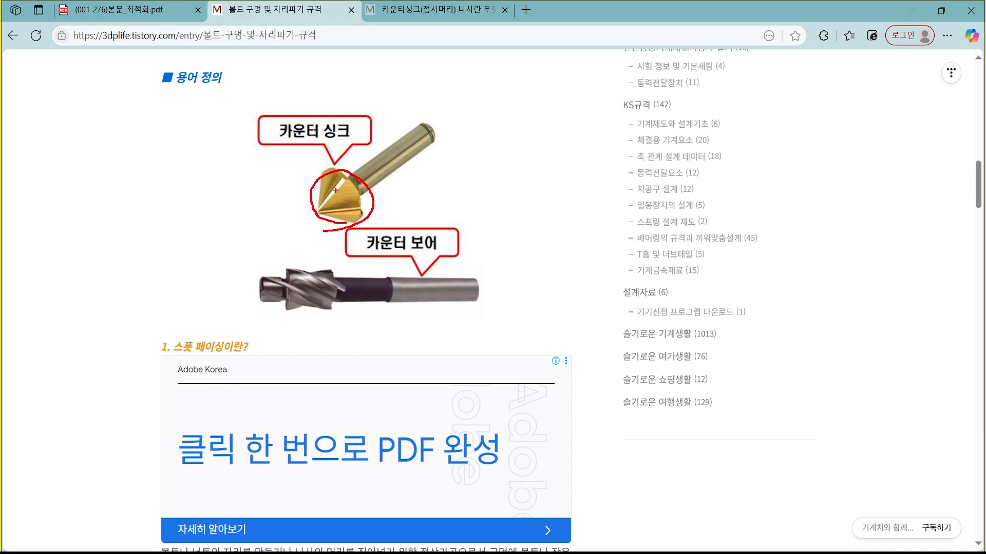
pyautogui.moveTo(454, 145); pyautogui.dragTo(485, 185)
pyautogui.moveTo(557, 142); pyautogui.dragTo(531, 185)
pyautogui.moveTo(454, 147); pyautogui.dragTo(550, 147)
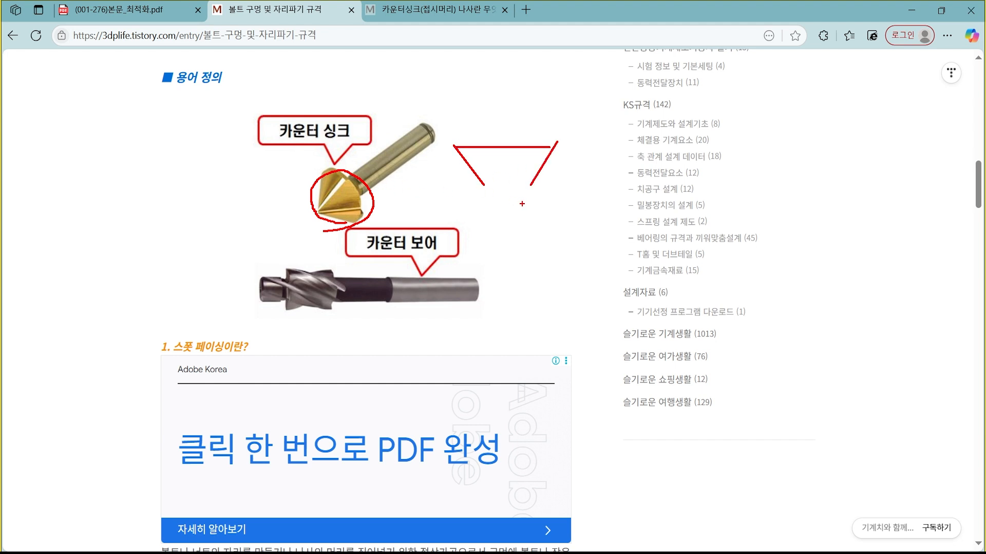
pyautogui.press('Escape')
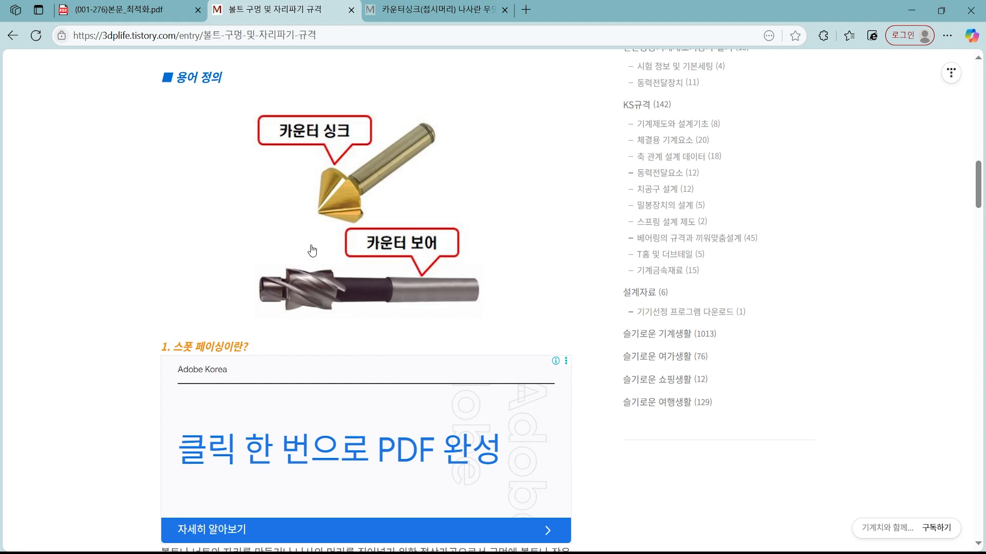
pyautogui.hotkey('ctrl', '2')
pyautogui.moveTo(278, 298)
pyautogui.mouseDown()
pyautogui.moveTo(250, 276)
pyautogui.moveTo(287, 278)
pyautogui.moveTo(270, 303)
pyautogui.moveTo(287, 310)
pyautogui.moveTo(285, 274)
pyautogui.moveTo(318, 261)
pyautogui.moveTo(322, 310)
pyautogui.mouseUp()
pyautogui.moveTo(261, 261)
pyautogui.mouseDown()
pyautogui.moveTo(273, 274)
pyautogui.moveTo(281, 232)
pyautogui.mouseUp()
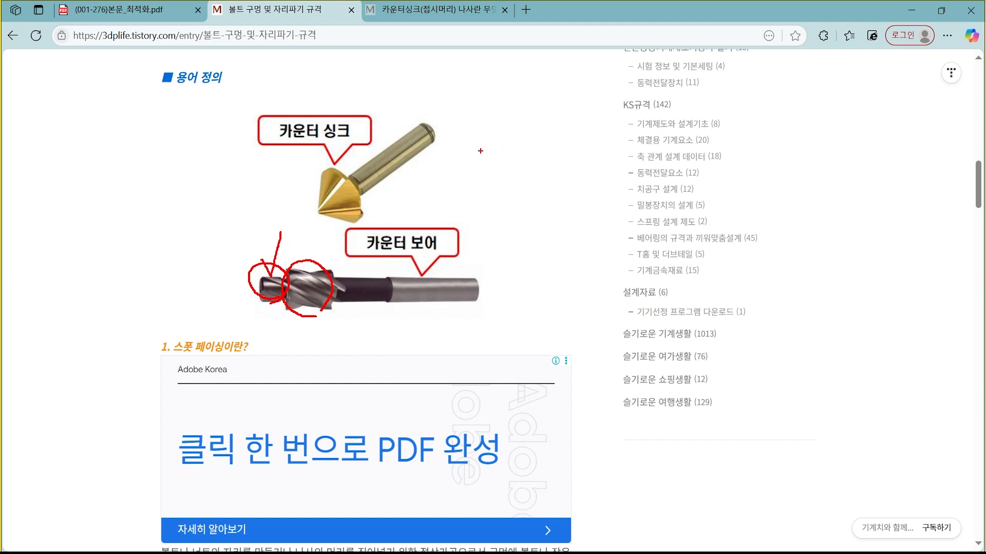
pyautogui.moveTo(470, 140)
pyautogui.keyDown('ctrl'); pyautogui.mouseDown()
pyautogui.moveTo(595, 272)
pyautogui.moveTo(609, 271)
pyautogui.mouseUp(); pyautogui.keyUp('ctrl')
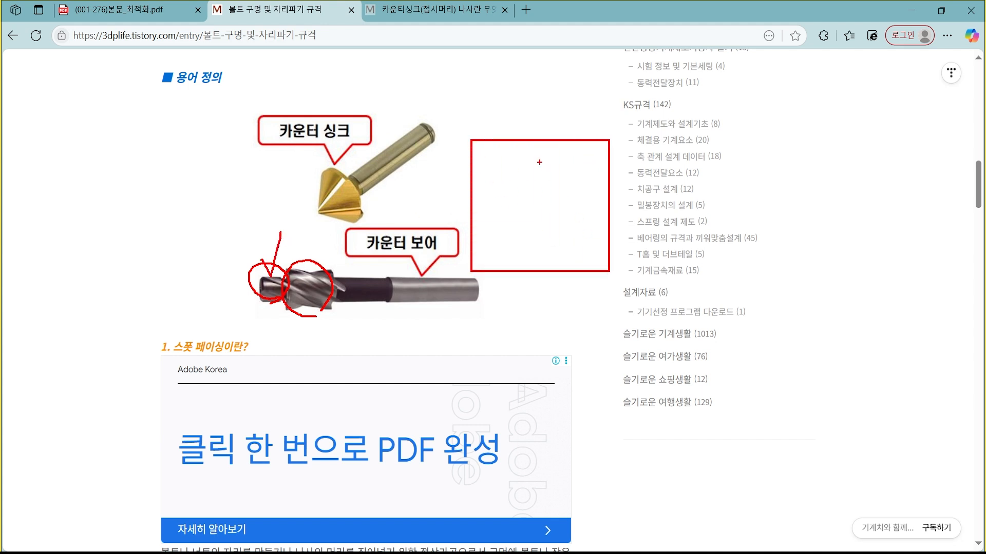
pyautogui.keyDown('ctrl'); pyautogui.moveTo(518, 140); pyautogui.dragTo(558, 273); pyautogui.keyUp('ctrl')
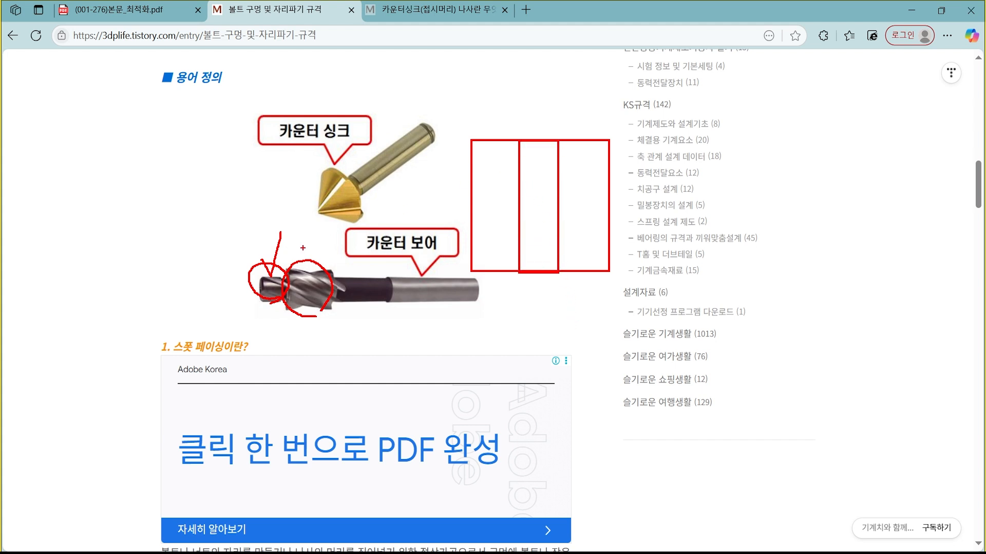
pyautogui.moveTo(282, 297)
pyautogui.mouseDown()
pyautogui.moveTo(262, 291)
pyautogui.moveTo(284, 293)
pyautogui.mouseUp()
pyautogui.moveTo(253, 249); pyautogui.dragTo(288, 218)
pyautogui.moveTo(329, 261); pyautogui.dragTo(314, 308)
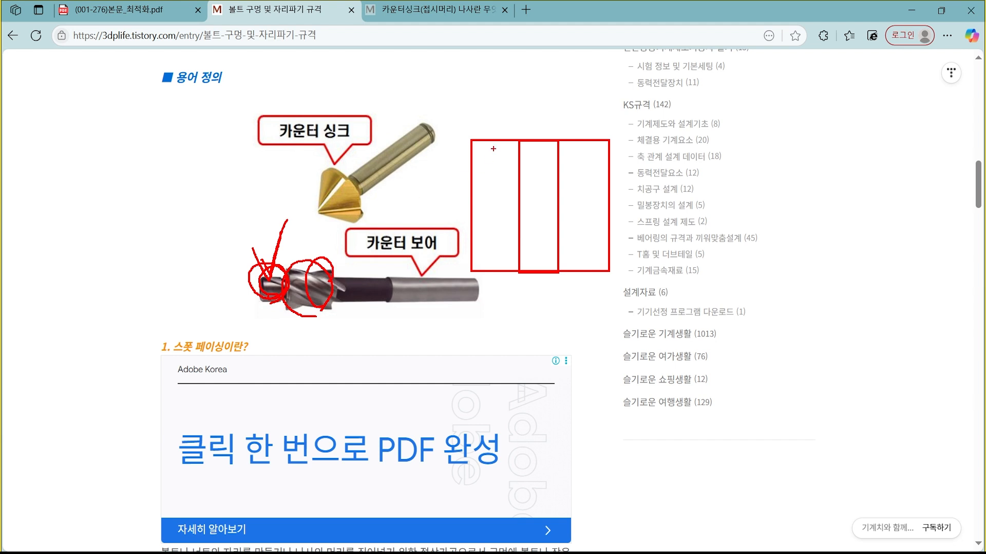
pyautogui.moveTo(493, 140); pyautogui.dragTo(590, 182)
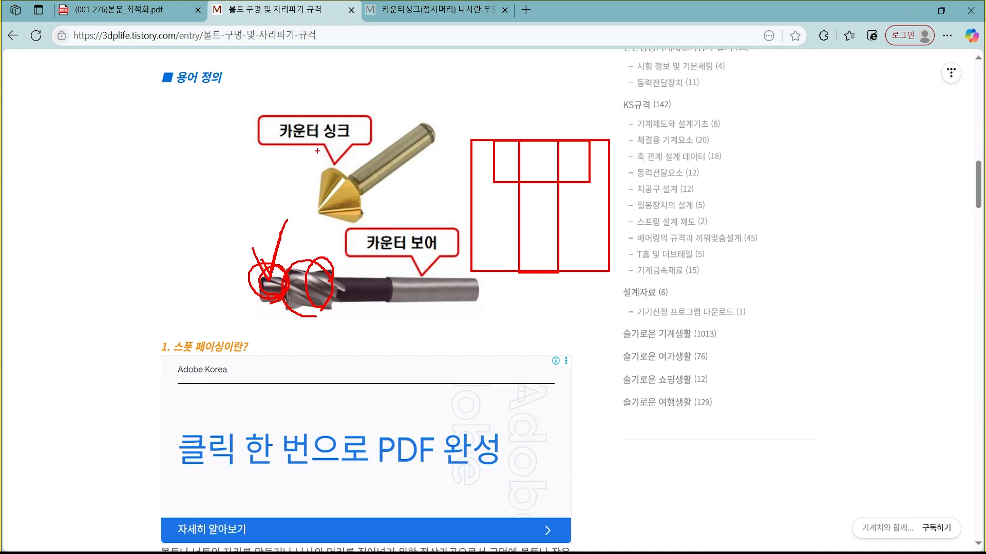
pyautogui.moveTo(318, 151); pyautogui.dragTo(343, 166)
pyautogui.press('Escape')
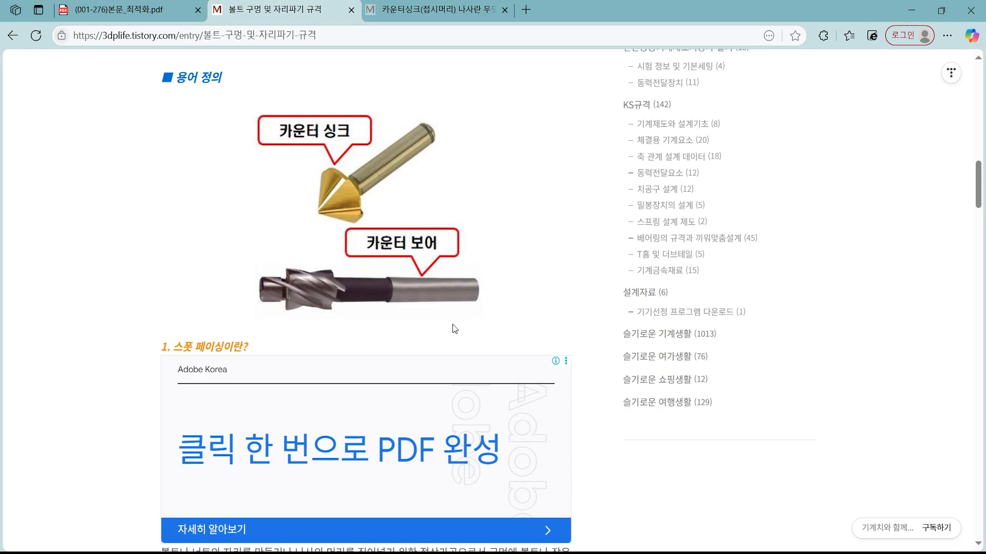
# Examine the spot facing, counterbore and countersink section drawings above the bolt hole dimension table.
pyautogui.scroll(-5, 453, 329)
pyautogui.scroll(-8, 463, 317)
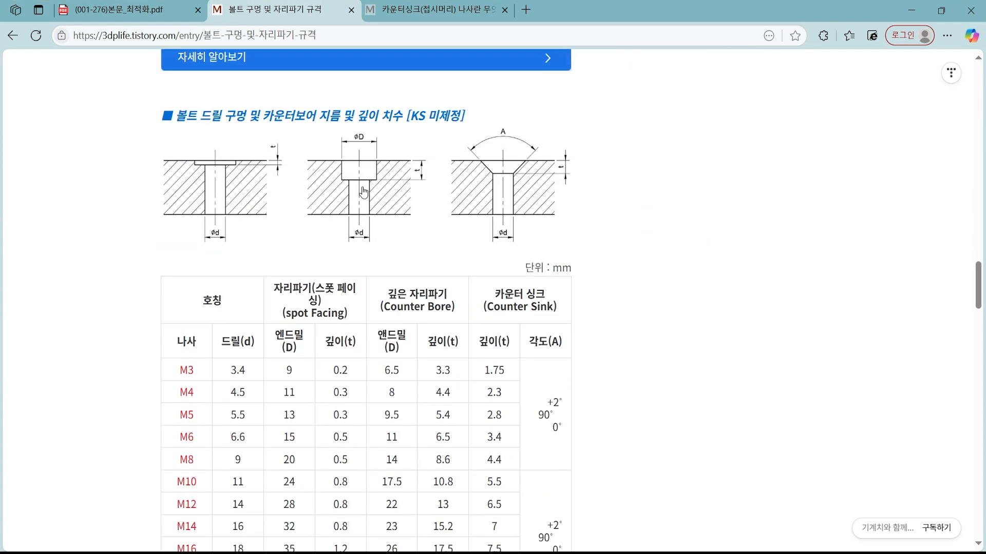
pyautogui.hotkey('ctrl', '2')
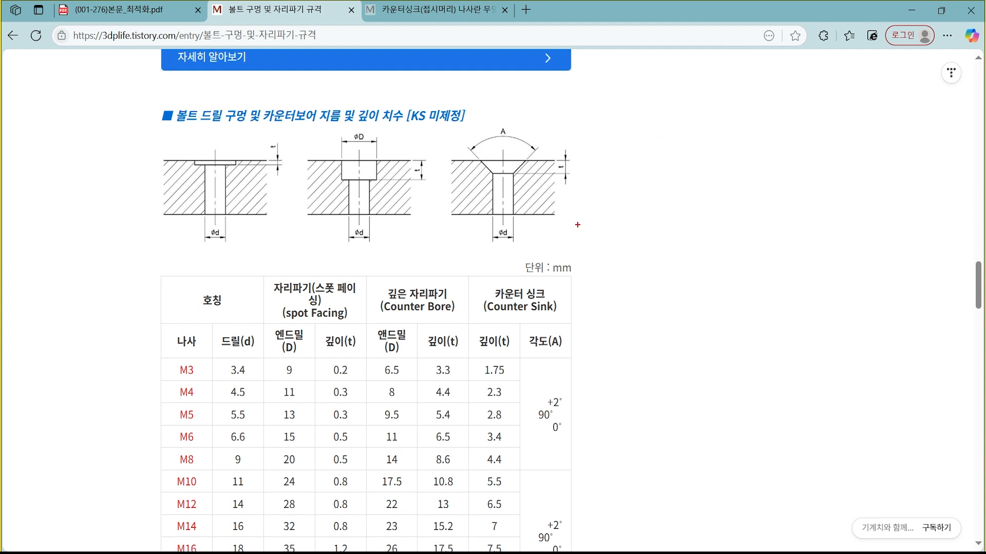
pyautogui.moveTo(390, 234)
pyautogui.mouseDown()
pyautogui.moveTo(362, 133)
pyautogui.moveTo(366, 239)
pyautogui.mouseUp()
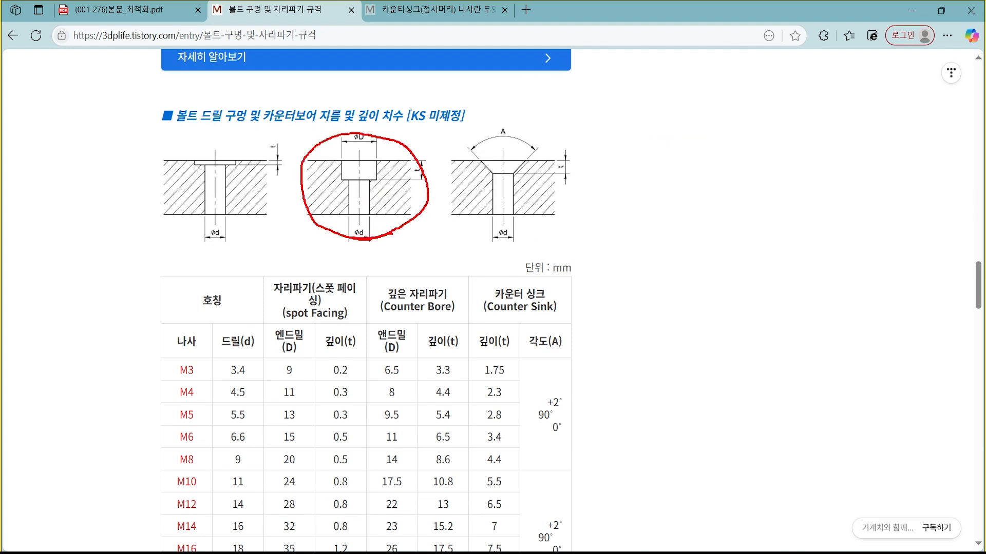
pyautogui.moveTo(546, 224)
pyautogui.mouseDown()
pyautogui.moveTo(464, 136)
pyautogui.moveTo(582, 200)
pyautogui.moveTo(529, 226)
pyautogui.mouseUp()
pyautogui.moveTo(260, 225)
pyautogui.mouseDown()
pyautogui.moveTo(199, 230)
pyautogui.moveTo(268, 169)
pyautogui.moveTo(224, 230)
pyautogui.mouseUp()
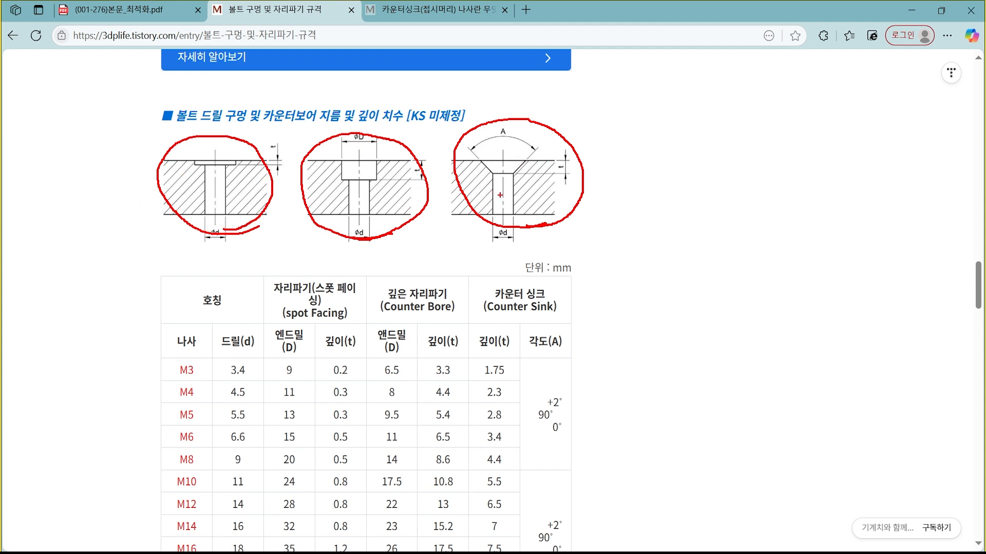
pyautogui.press('Escape')
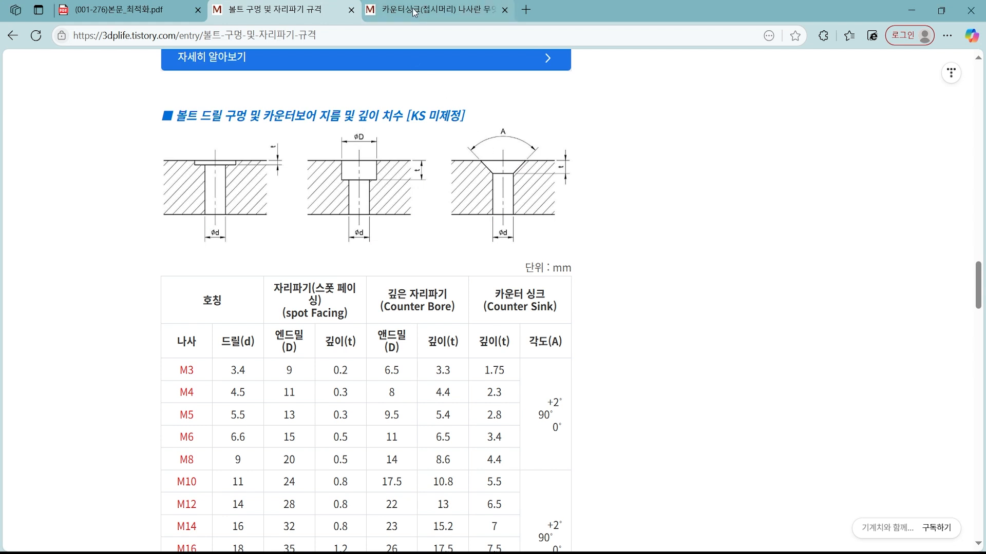
# Open the countersunk screw article and view its sectional photo of a countersunk screw seated in two plates.
pyautogui.click(415, 12)
pyautogui.scroll(-3, 575, 303)
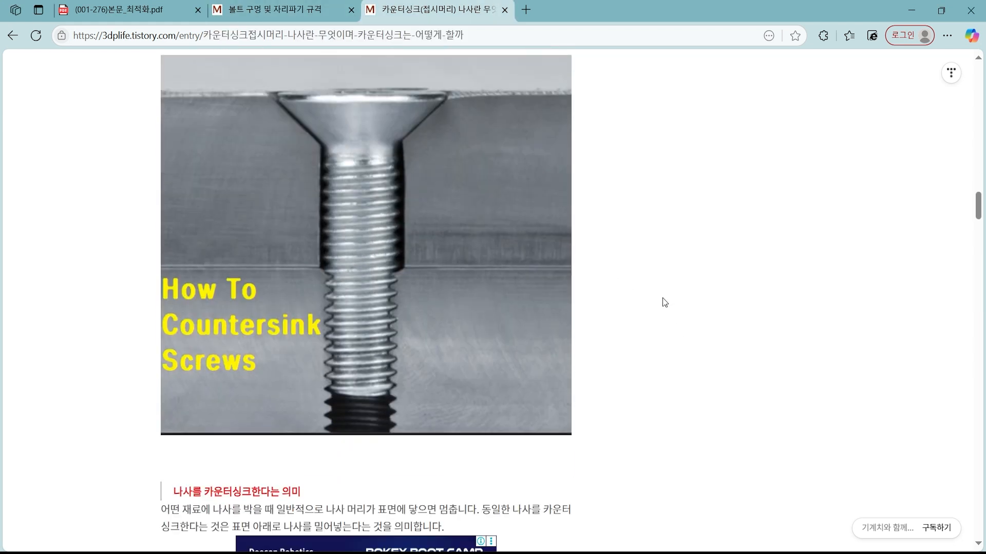
pyautogui.scroll(1, 344, 250)
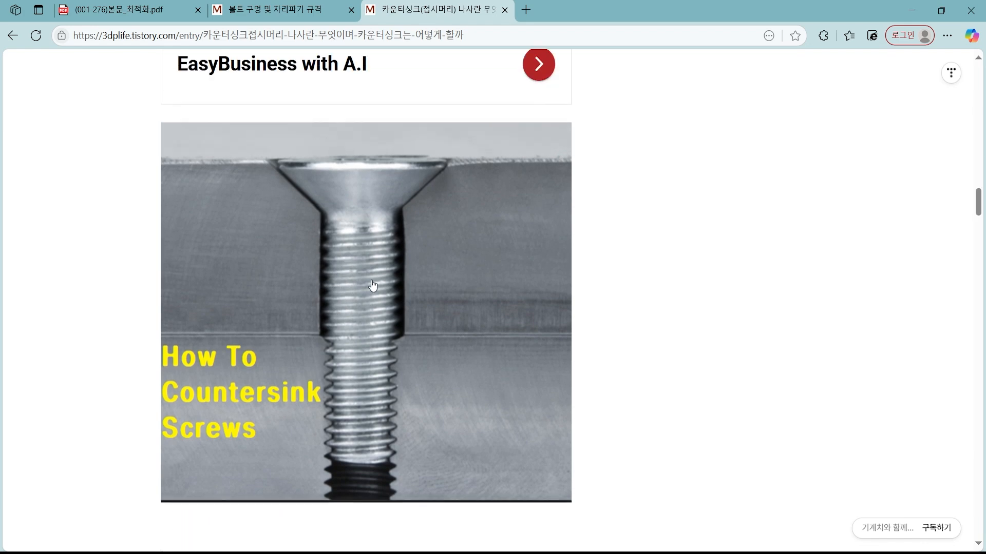
pyautogui.hotkey('ctrl', '2')
pyautogui.moveTo(439, 282)
pyautogui.mouseDown()
pyautogui.moveTo(417, 284)
pyautogui.moveTo(243, 156)
pyautogui.moveTo(477, 172)
pyautogui.moveTo(398, 274)
pyautogui.mouseUp()
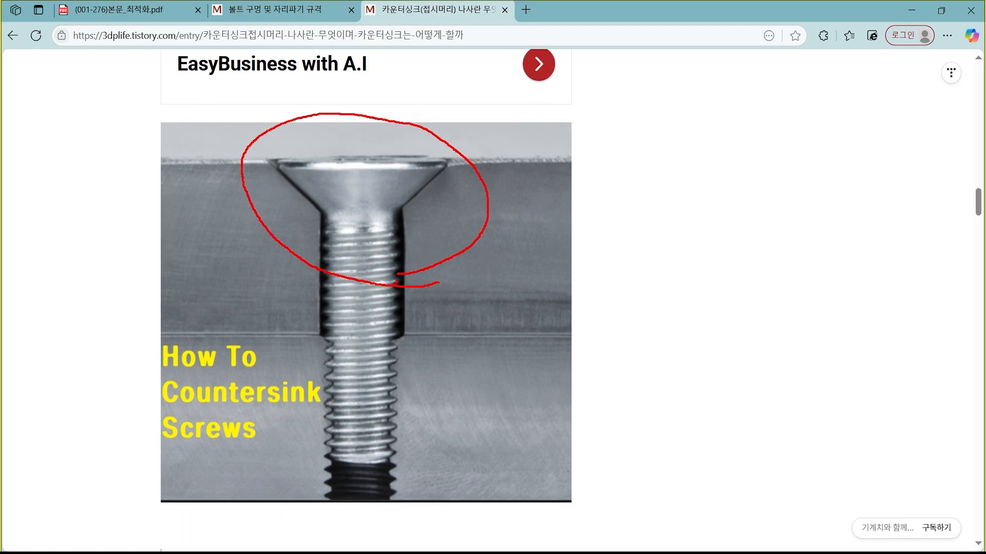
pyautogui.moveTo(436, 437)
pyautogui.mouseDown()
pyautogui.moveTo(302, 455)
pyautogui.moveTo(406, 392)
pyautogui.moveTo(419, 466)
pyautogui.mouseUp()
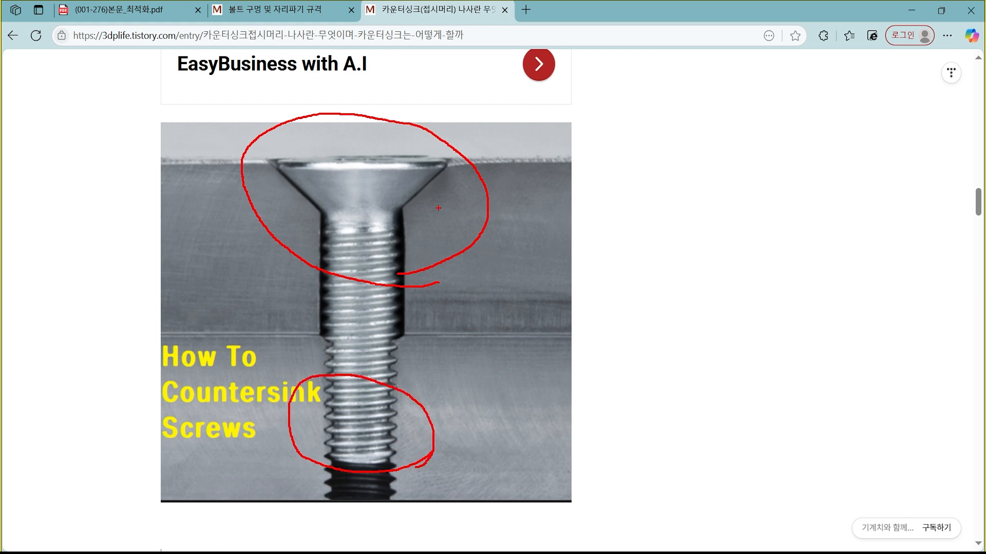
pyautogui.moveTo(505, 247); pyautogui.dragTo(518, 266)
pyautogui.moveTo(485, 374); pyautogui.dragTo(525, 347)
pyautogui.press('Escape')
pyautogui.hotkey('ctrl', '2')
pyautogui.moveTo(516, 257)
pyautogui.mouseDown()
pyautogui.moveTo(534, 236)
pyautogui.moveTo(505, 265)
pyautogui.mouseUp()
pyautogui.moveTo(523, 433); pyautogui.dragTo(498, 403)
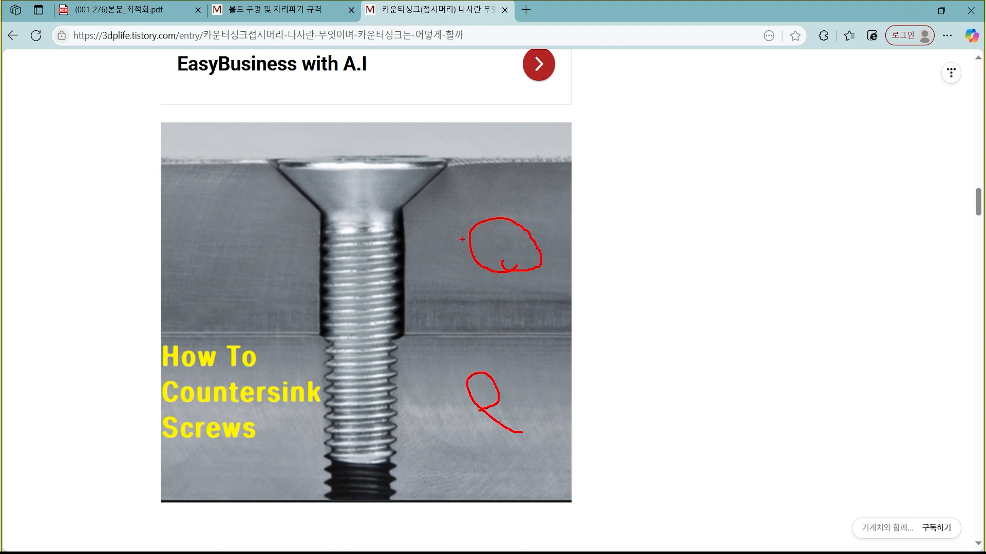
pyautogui.moveTo(365, 51)
pyautogui.mouseDown()
pyautogui.moveTo(365, 188)
pyautogui.moveTo(374, 164)
pyautogui.mouseUp()
pyautogui.moveTo(426, 254)
pyautogui.mouseDown()
pyautogui.moveTo(315, 152)
pyautogui.moveTo(461, 226)
pyautogui.moveTo(408, 263)
pyautogui.mouseUp()
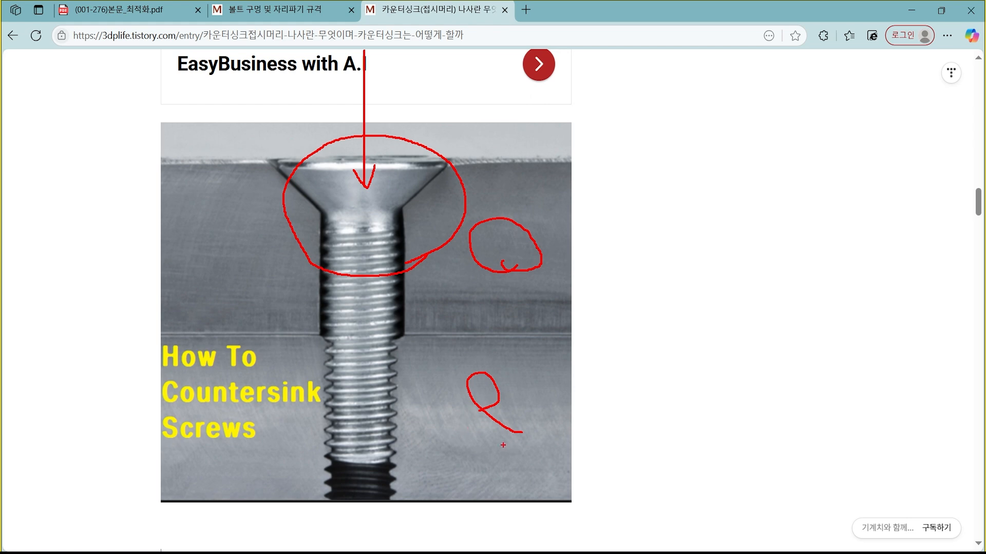
pyautogui.moveTo(503, 445)
pyautogui.mouseDown()
pyautogui.moveTo(521, 411)
pyautogui.moveTo(490, 442)
pyautogui.mouseUp()
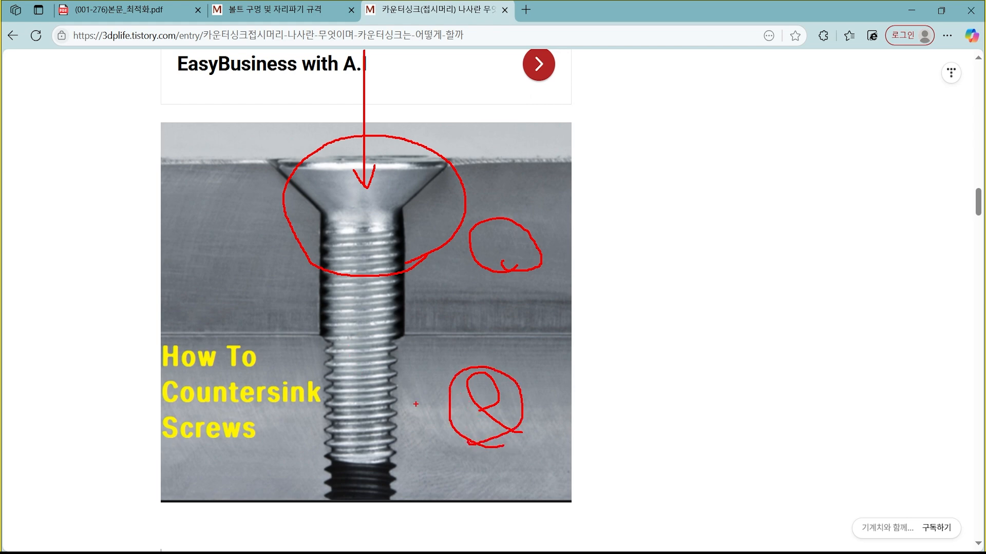
pyautogui.moveTo(404, 414)
pyautogui.mouseDown()
pyautogui.moveTo(360, 354)
pyautogui.moveTo(371, 422)
pyautogui.mouseUp()
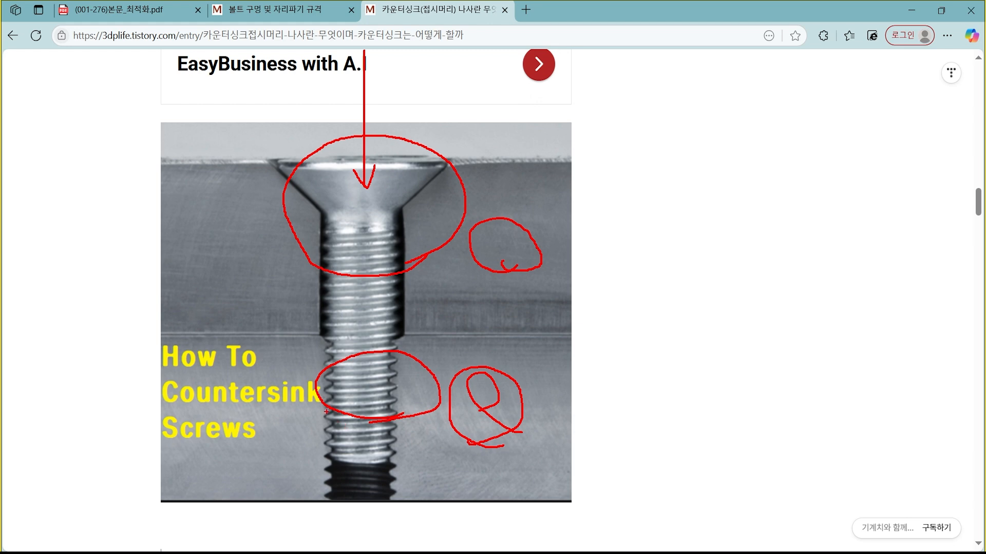
pyautogui.moveTo(406, 497)
pyautogui.mouseDown()
pyautogui.moveTo(369, 463)
pyautogui.moveTo(391, 474)
pyautogui.mouseUp()
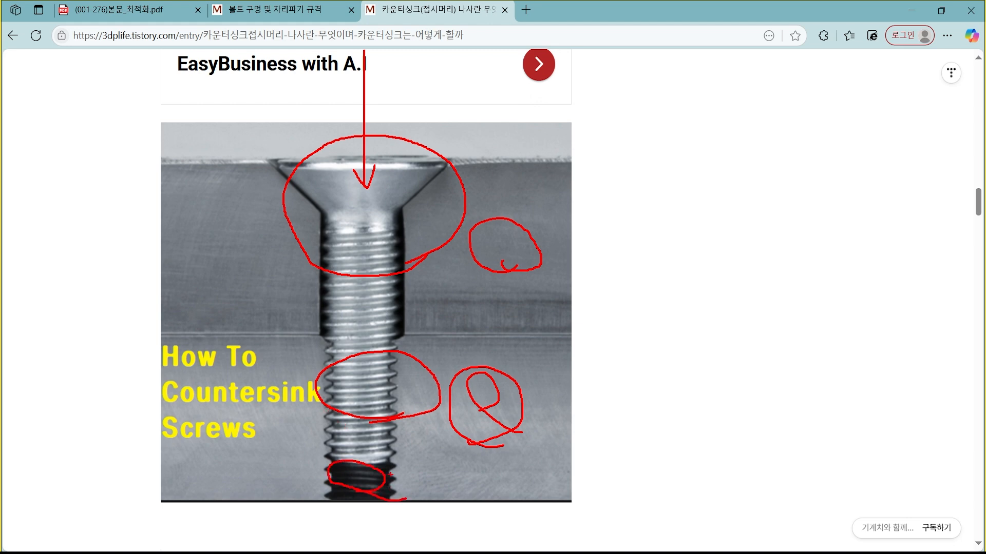
pyautogui.press('Escape')
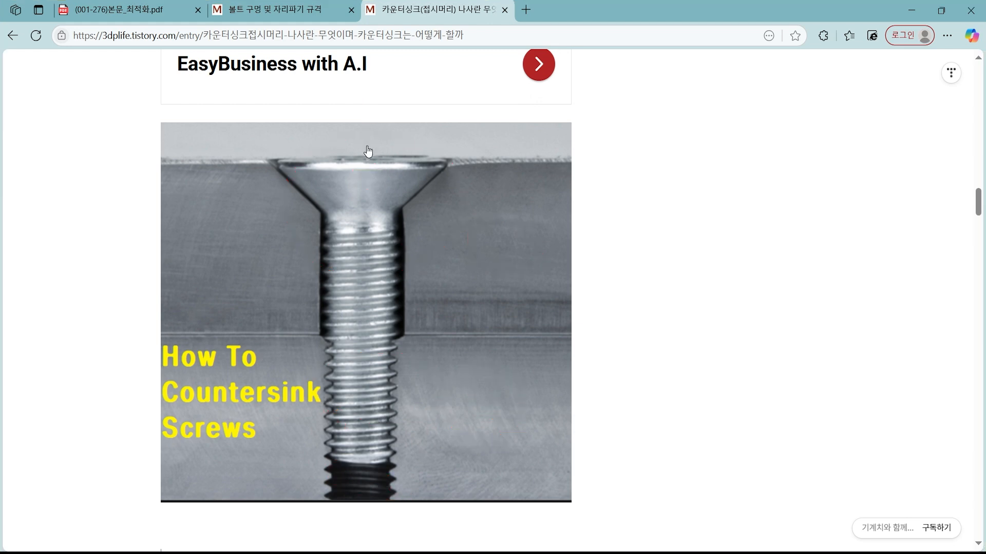
pyautogui.hotkey('ctrl', '2')
pyautogui.moveTo(365, 56)
pyautogui.mouseDown()
pyautogui.moveTo(366, 297)
pyautogui.moveTo(374, 273)
pyautogui.mouseUp()
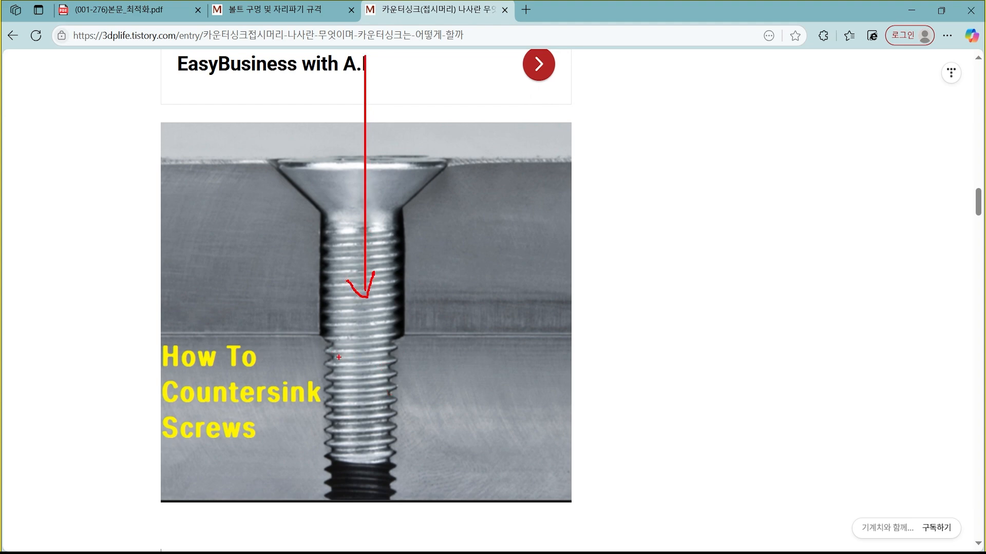
pyautogui.moveTo(329, 353)
pyautogui.mouseDown()
pyautogui.moveTo(395, 378)
pyautogui.moveTo(354, 401)
pyautogui.moveTo(361, 446)
pyautogui.moveTo(372, 455)
pyautogui.moveTo(354, 457)
pyautogui.mouseUp()
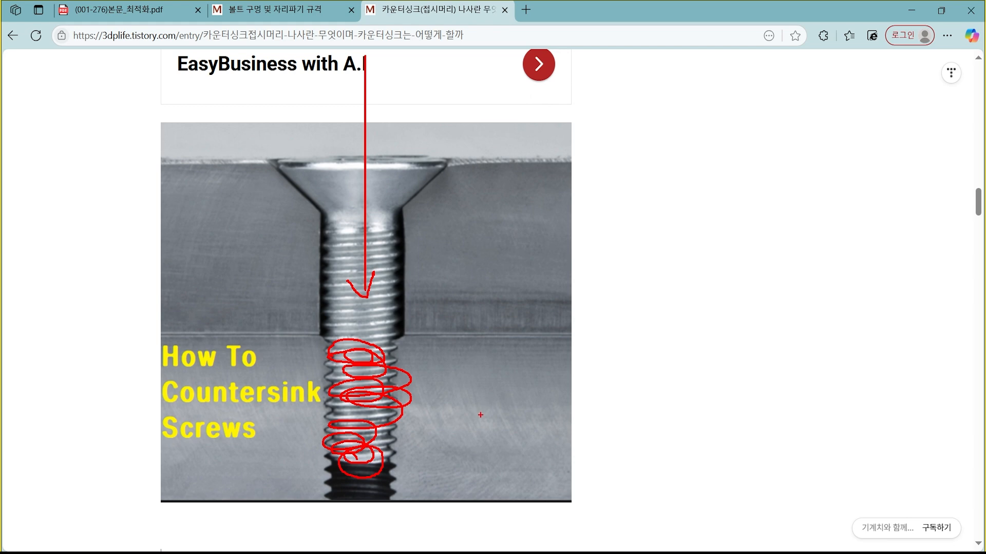
pyautogui.press('Escape')
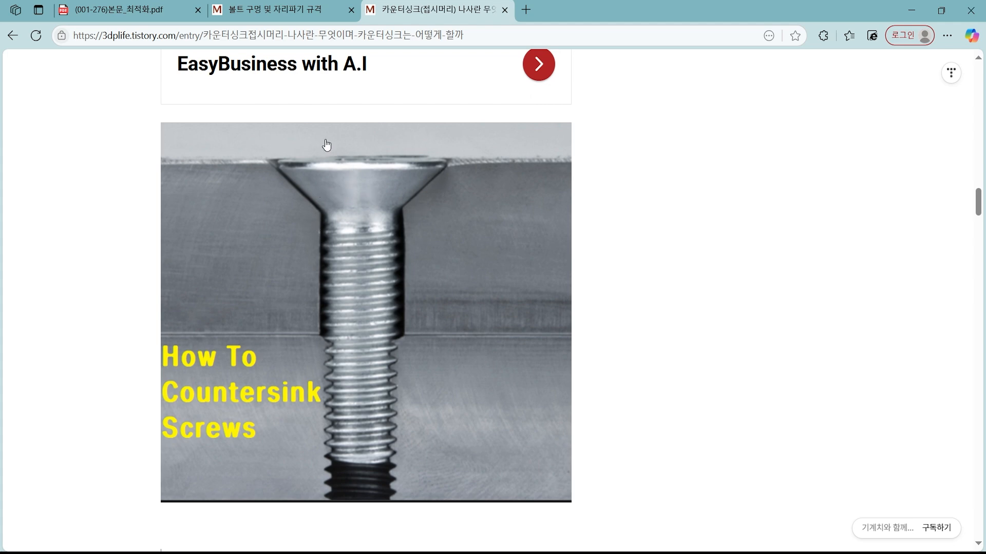
pyautogui.hotkey('ctrl', '2')
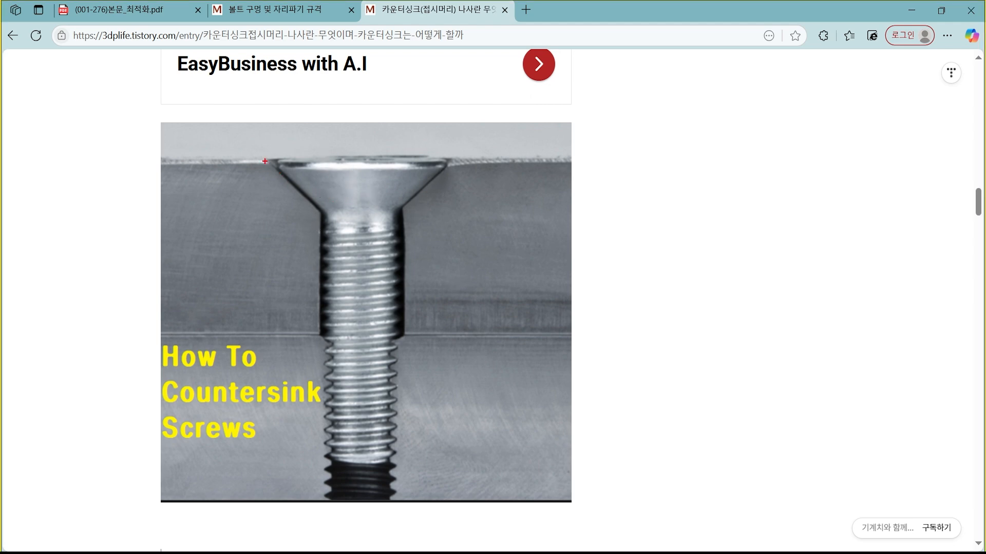
# Examine the conical head seat in the countersunk screw section photo and switch back to Autodesk Inventor.
pyautogui.moveTo(265, 161)
pyautogui.mouseDown()
pyautogui.moveTo(441, 221)
pyautogui.moveTo(457, 249)
pyautogui.mouseUp()
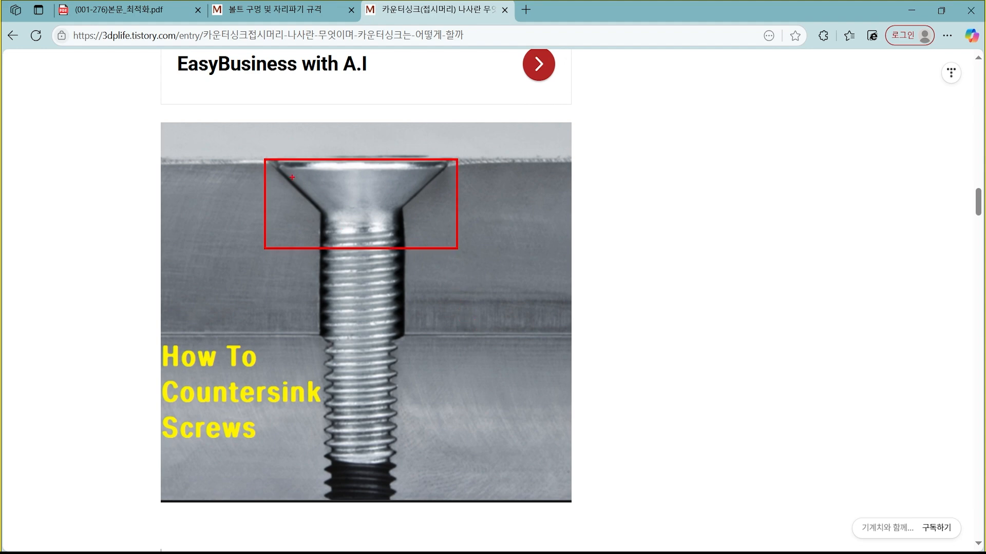
pyautogui.press('Escape')
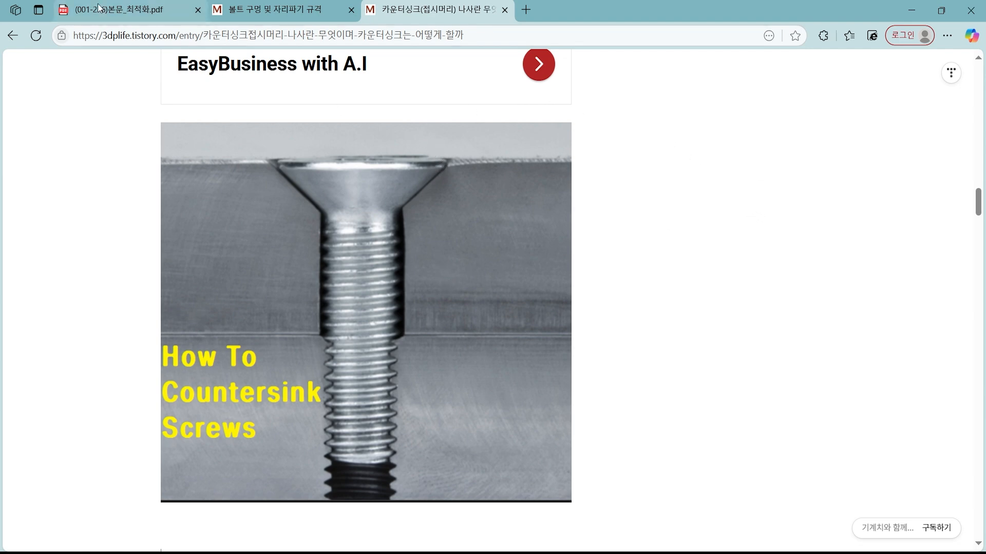
pyautogui.click(912, 9)
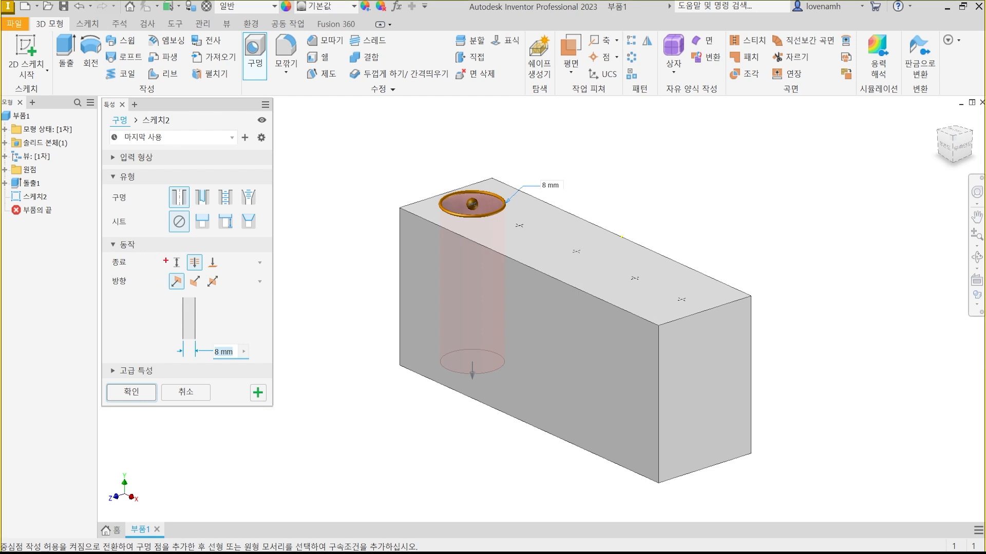
pyautogui.moveTo(165, 251); pyautogui.dragTo(183, 273)
pyautogui.moveTo(406, 282); pyautogui.dragTo(549, 346)
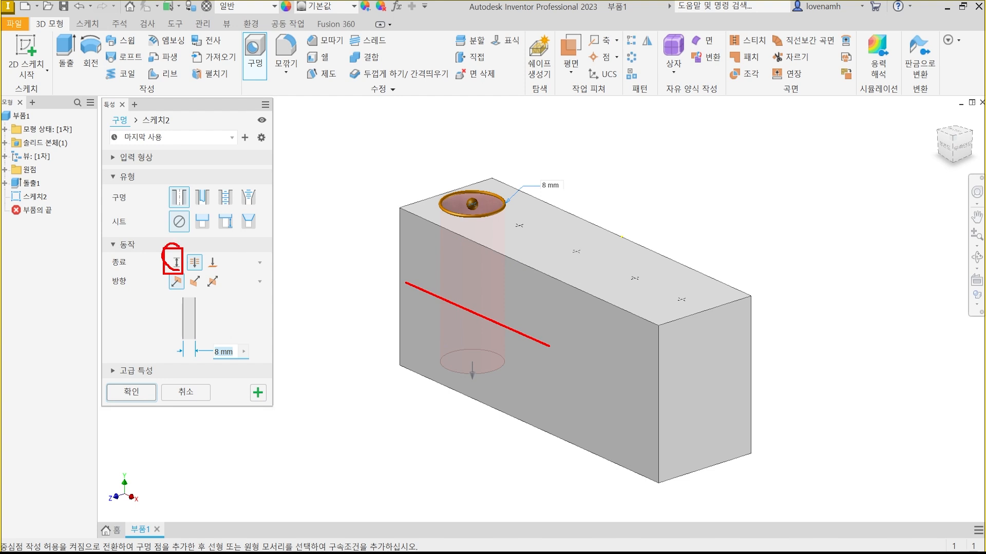
pyautogui.moveTo(181, 273); pyautogui.dragTo(168, 278)
pyautogui.press('Escape')
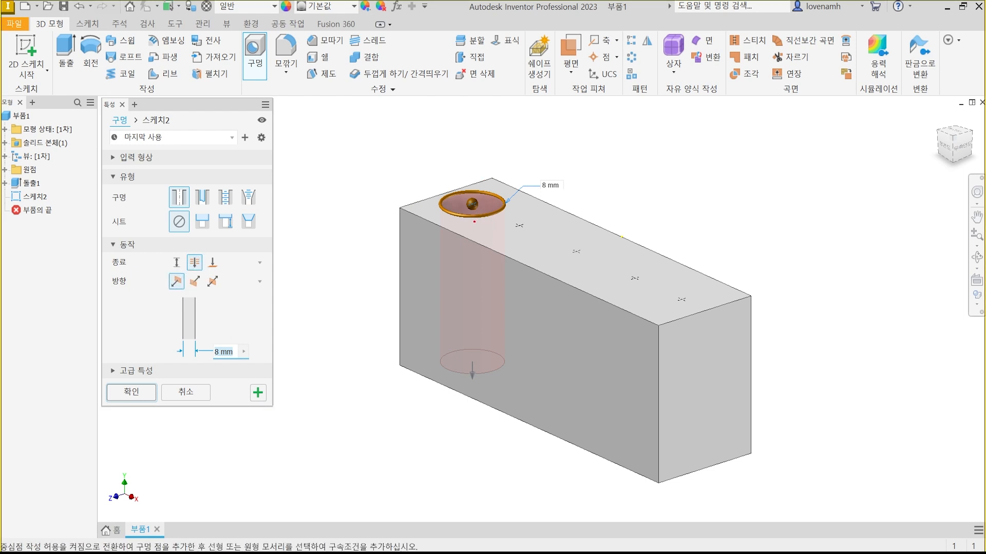
pyautogui.moveTo(473, 221)
pyautogui.mouseDown()
pyautogui.moveTo(465, 181)
pyautogui.moveTo(478, 221)
pyautogui.moveTo(466, 467)
pyautogui.moveTo(487, 441)
pyautogui.mouseUp()
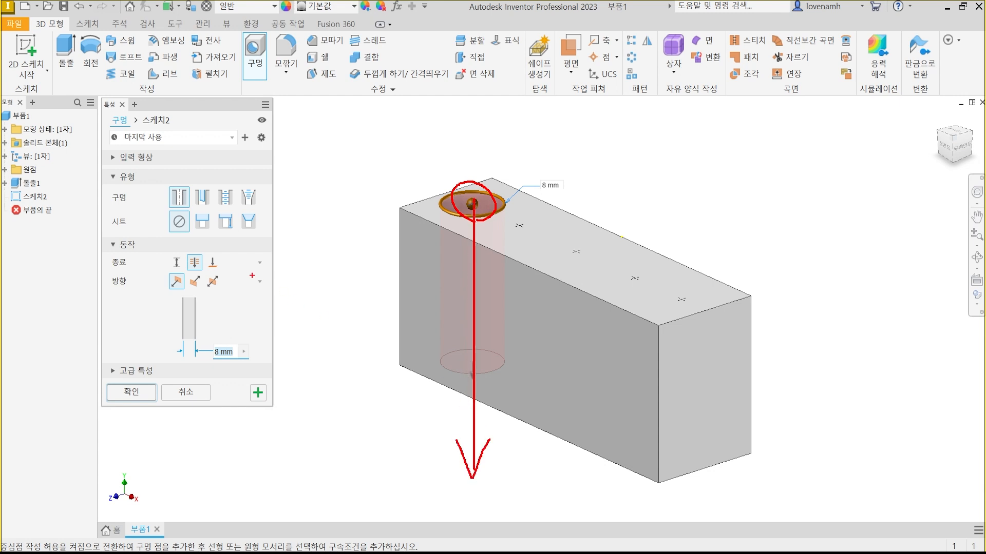
pyautogui.moveTo(219, 271)
pyautogui.mouseDown()
pyautogui.moveTo(200, 260)
pyautogui.moveTo(222, 250)
pyautogui.mouseUp()
pyautogui.press('Escape')
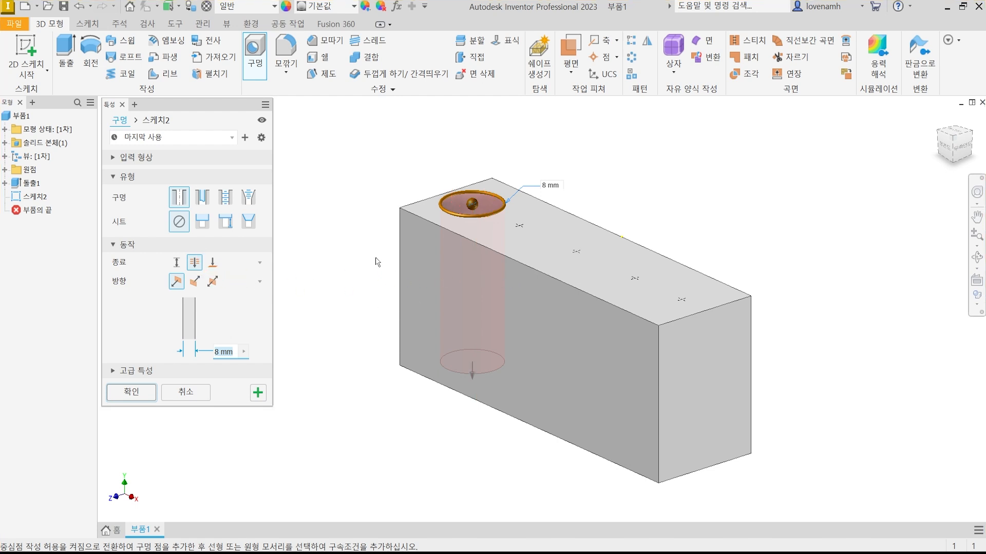
# Try the To termination for the hole, using the block's bottom face as the end surface.
pyautogui.click(212, 263)
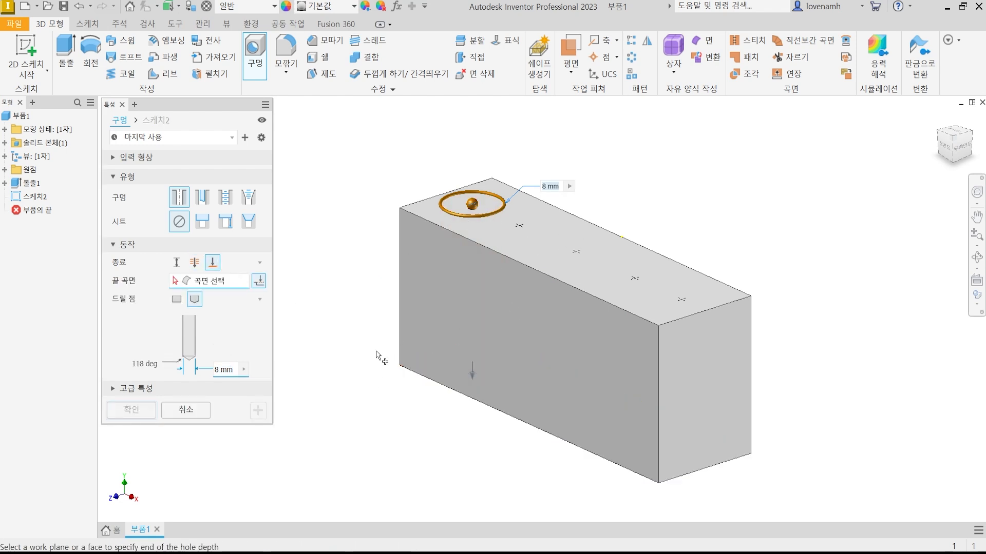
pyautogui.keyDown('shift'); pyautogui.moveTo(378, 345); pyautogui.dragTo(377, 315, button='middle'); pyautogui.keyUp('shift')
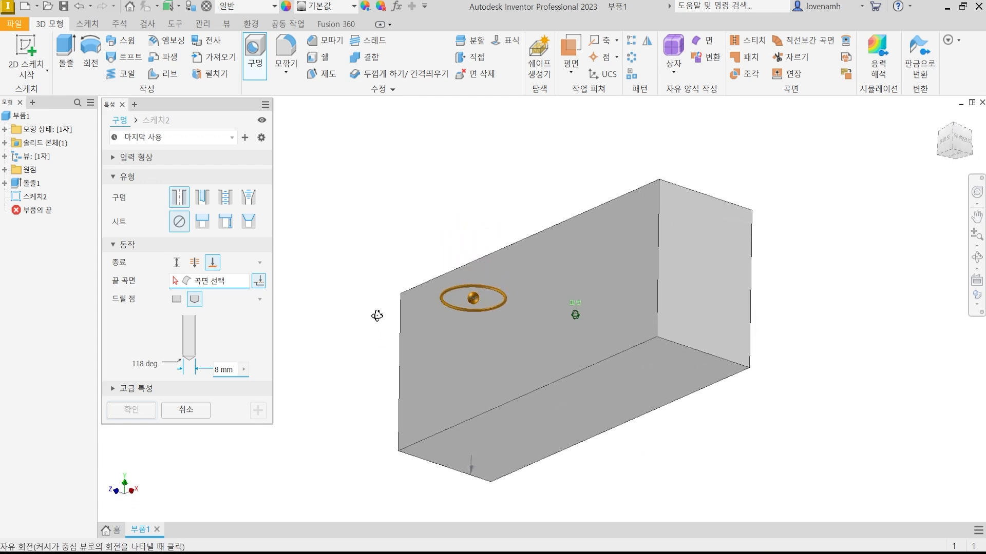
pyautogui.click(483, 444)
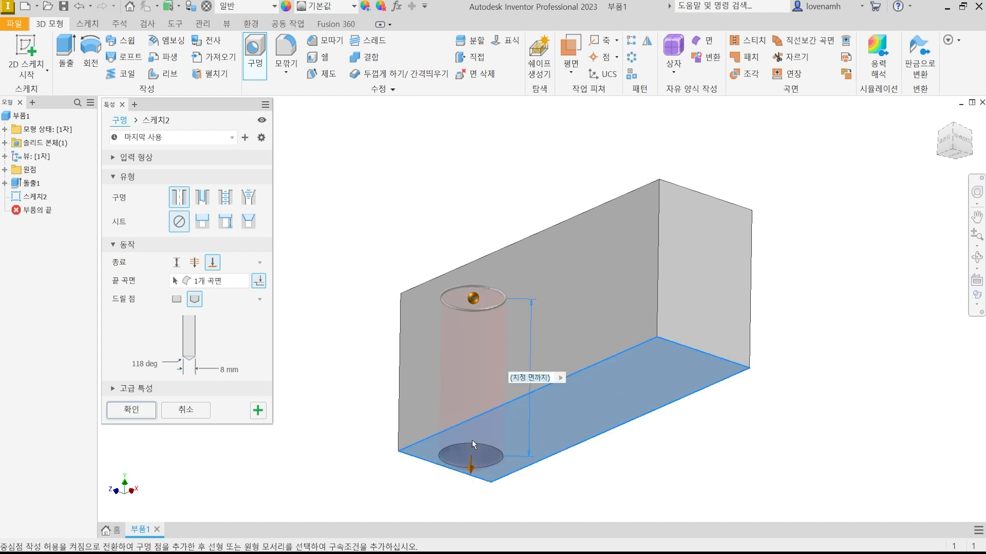
pyautogui.moveTo(524, 304)
pyautogui.keyDown('shift'); pyautogui.mouseDown(button='middle')
pyautogui.moveTo(527, 330)
pyautogui.moveTo(526, 320)
pyautogui.mouseUp(button='middle'); pyautogui.keyUp('shift')
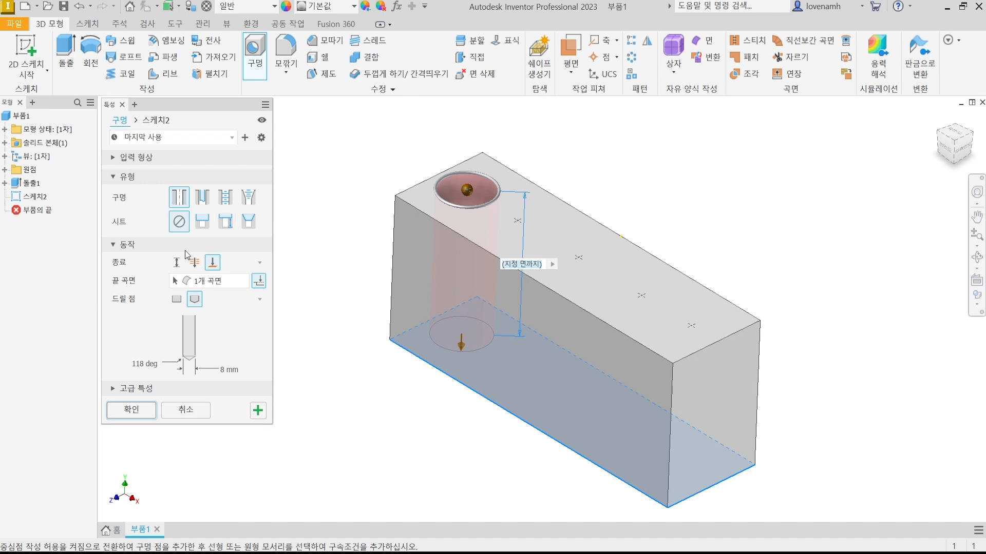
# Compare the Distance and Through All terminations for the hole and set it to Distance.
pyautogui.click(177, 262)
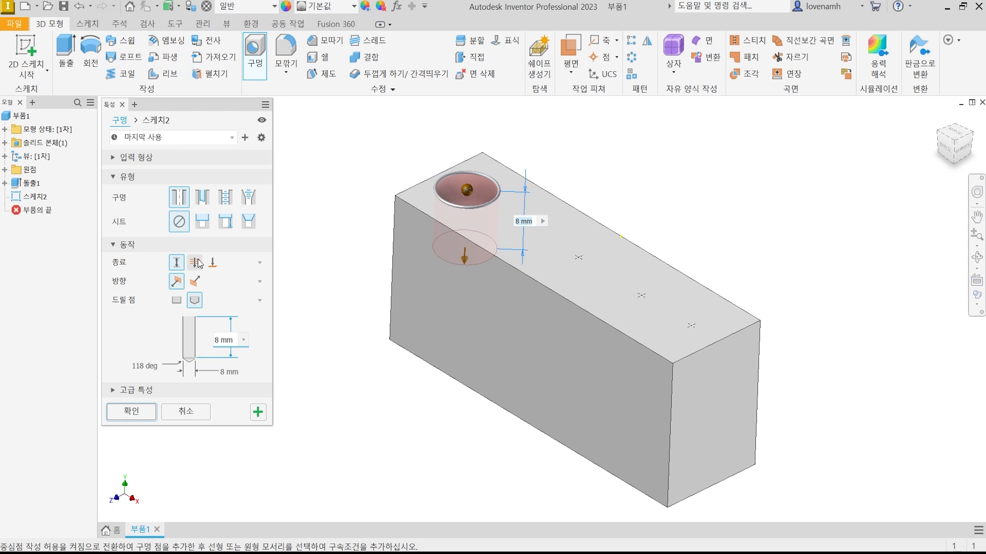
pyautogui.click(197, 263)
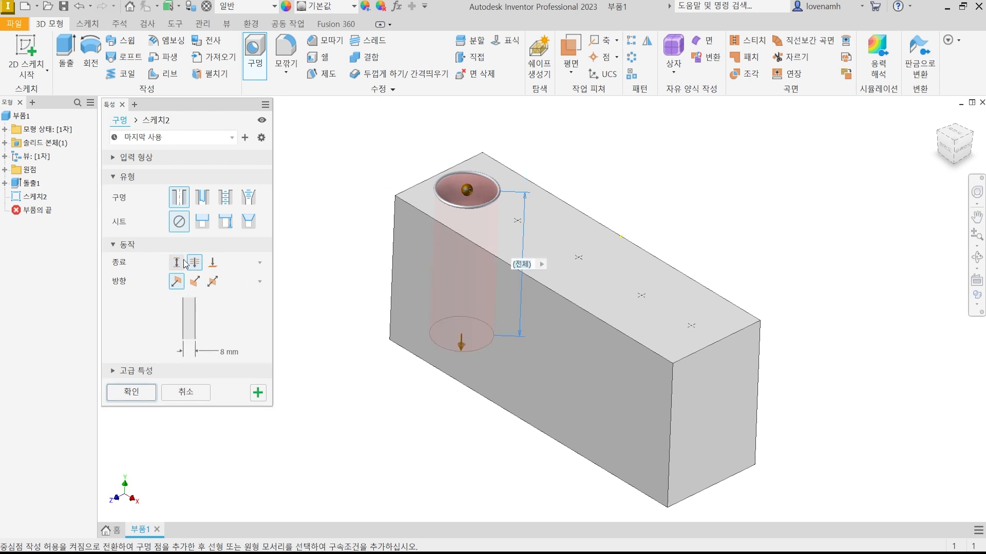
pyautogui.click(176, 263)
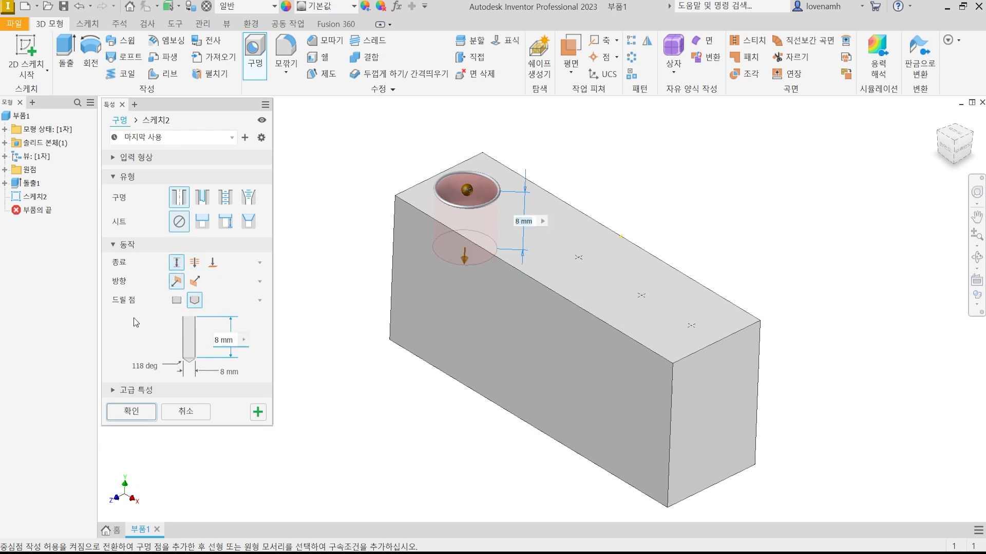
pyautogui.moveTo(106, 290); pyautogui.dragTo(219, 316)
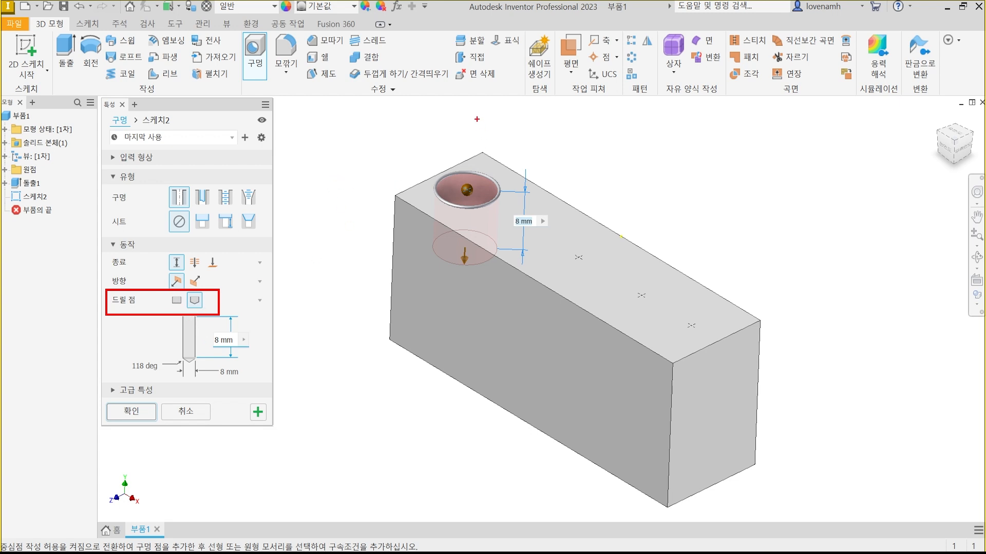
pyautogui.moveTo(471, 108)
pyautogui.mouseDown()
pyautogui.moveTo(471, 177)
pyautogui.moveTo(455, 173)
pyautogui.moveTo(480, 168)
pyautogui.mouseUp()
pyautogui.moveTo(295, 161)
pyautogui.mouseDown()
pyautogui.moveTo(328, 184)
pyautogui.moveTo(359, 160)
pyautogui.mouseUp()
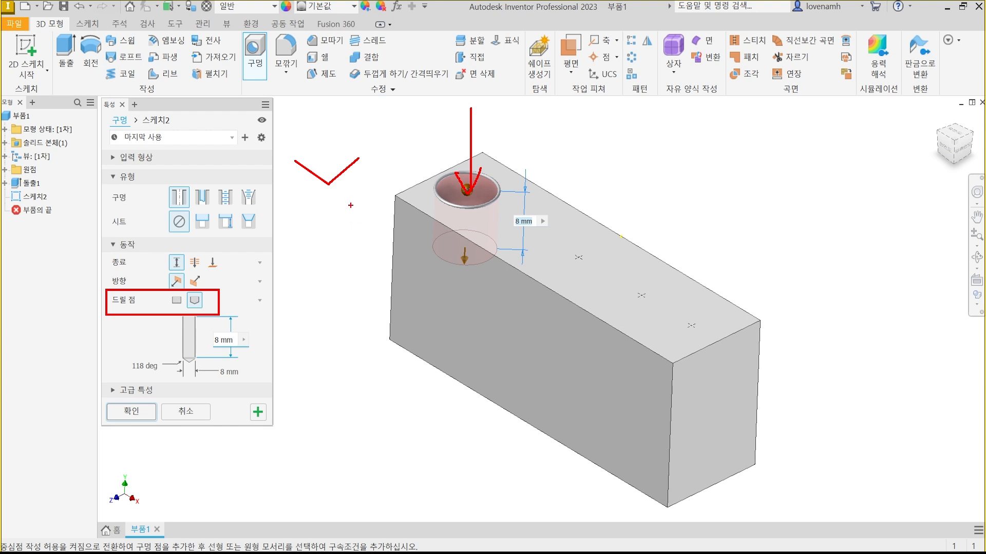
pyautogui.moveTo(307, 213); pyautogui.dragTo(360, 276)
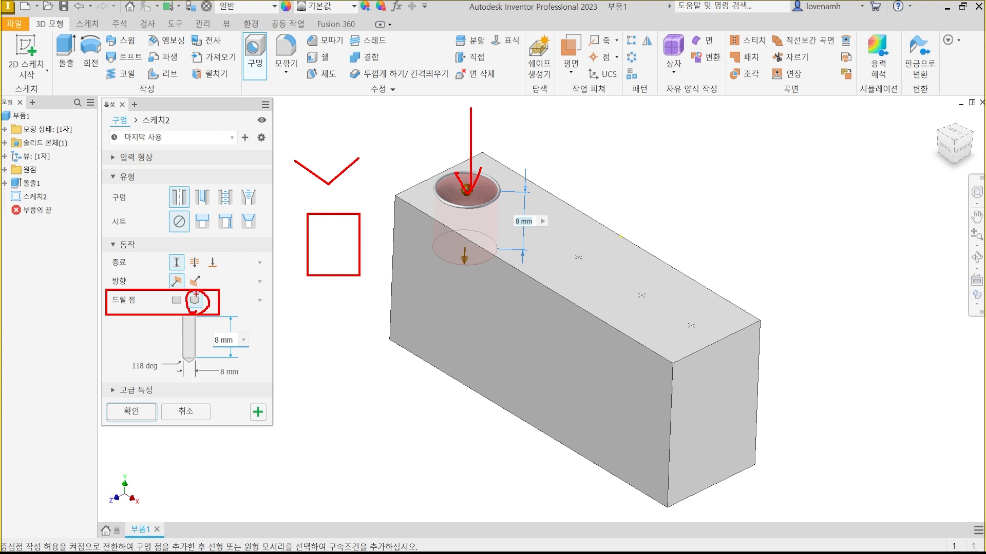
pyautogui.moveTo(203, 366)
pyautogui.mouseDown()
pyautogui.moveTo(176, 344)
pyautogui.moveTo(205, 365)
pyautogui.mouseUp()
pyautogui.press('Escape')
# Preview the hole with a flat drill point and return it to the angled drill point.
pyautogui.click(177, 301)
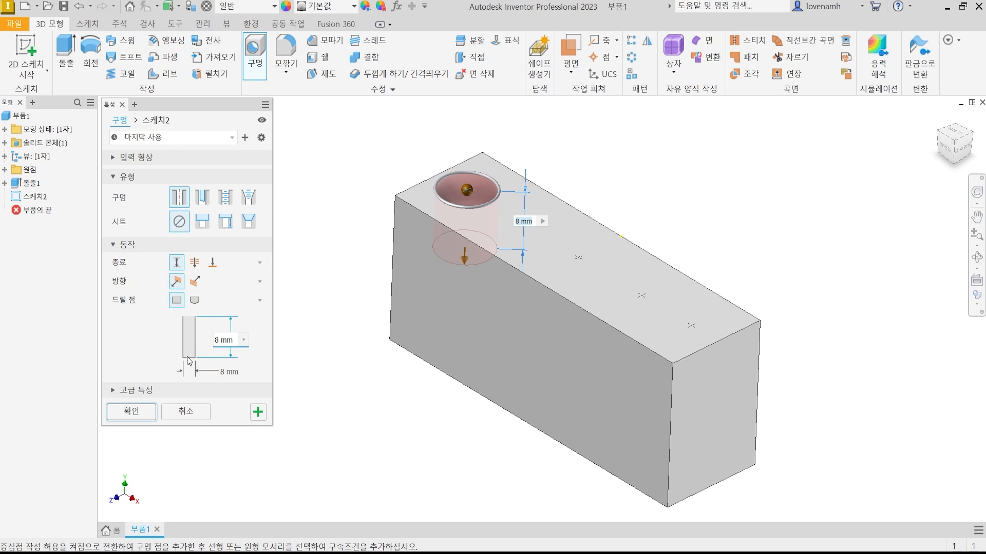
pyautogui.click(195, 301)
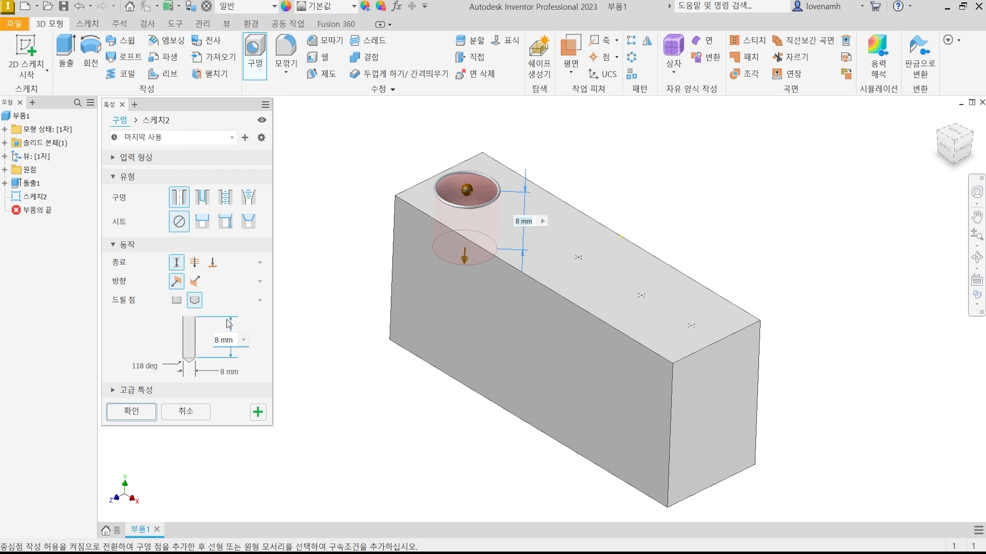
pyautogui.moveTo(103, 308); pyautogui.dragTo(260, 392)
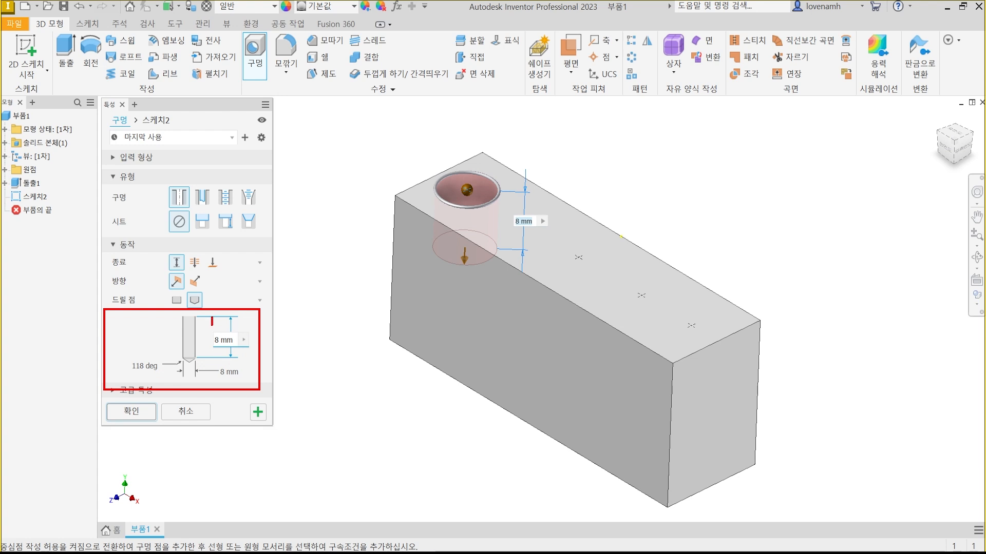
pyautogui.moveTo(212, 324)
pyautogui.mouseDown()
pyautogui.moveTo(211, 356)
pyautogui.moveTo(237, 386)
pyautogui.mouseUp()
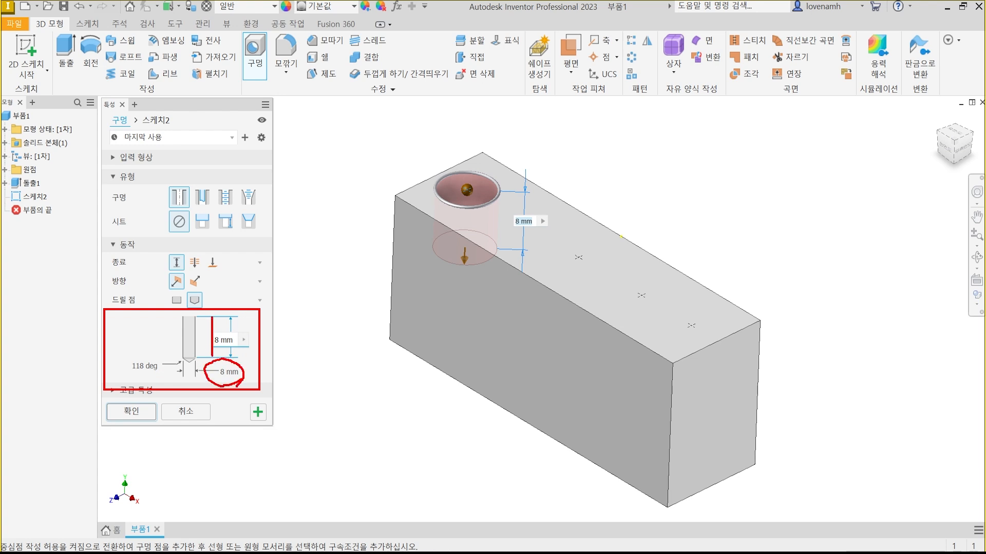
pyautogui.moveTo(481, 208)
pyautogui.mouseDown()
pyautogui.moveTo(473, 167)
pyautogui.moveTo(475, 216)
pyautogui.mouseUp()
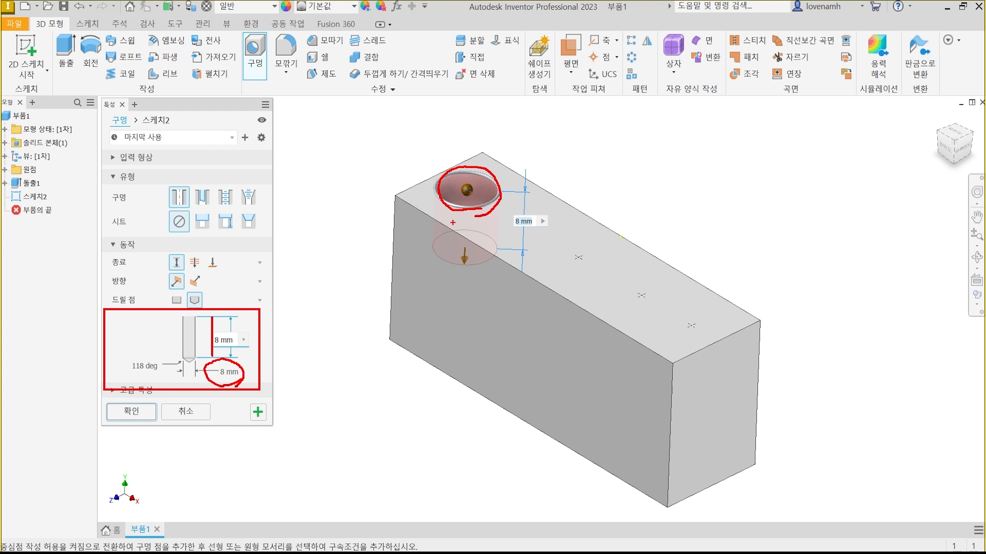
pyautogui.moveTo(234, 389)
pyautogui.mouseDown()
pyautogui.moveTo(210, 361)
pyautogui.moveTo(236, 380)
pyautogui.moveTo(233, 348)
pyautogui.mouseUp()
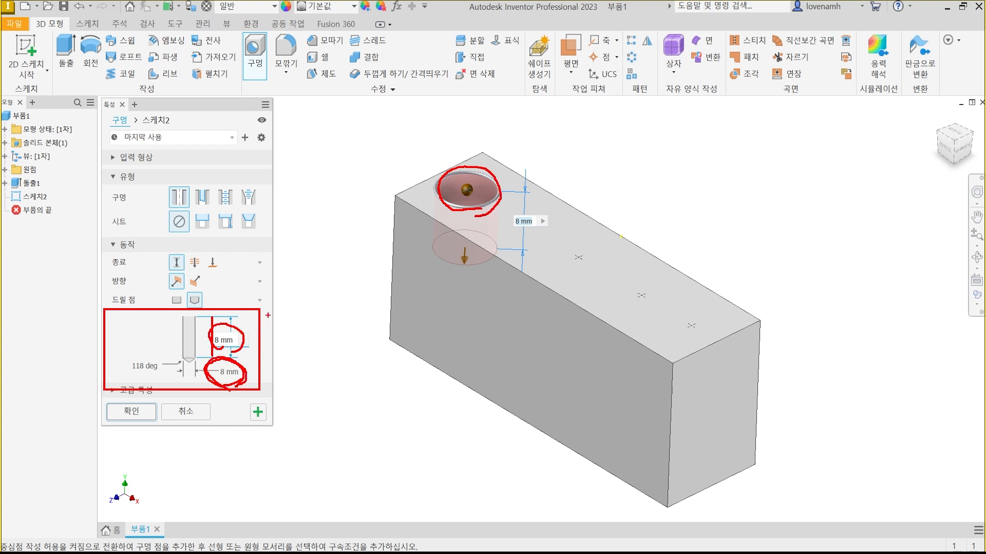
pyautogui.press('Escape')
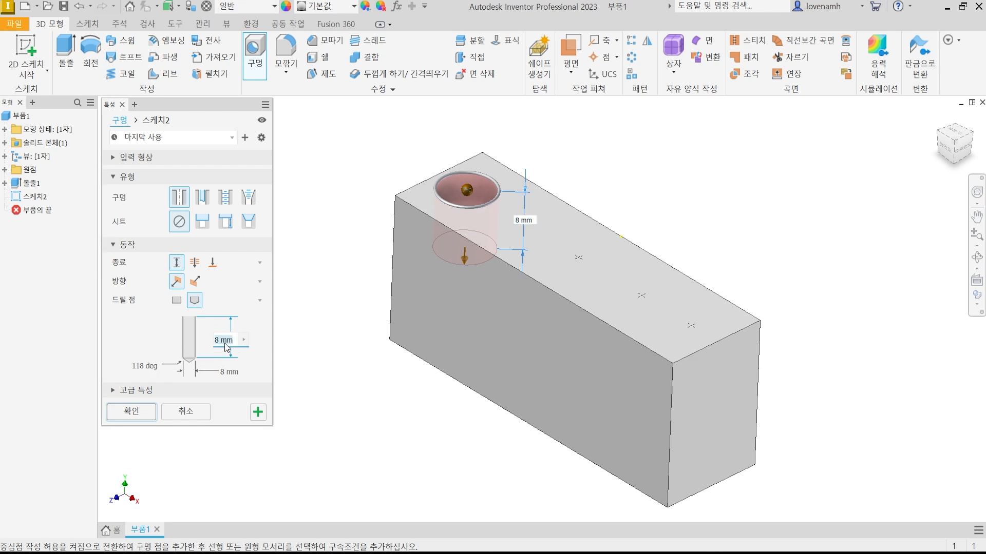
# Set the hole's depth to 10 mm and its diameter to 5 mm.
pyautogui.click(224, 343)
pyautogui.write('10')
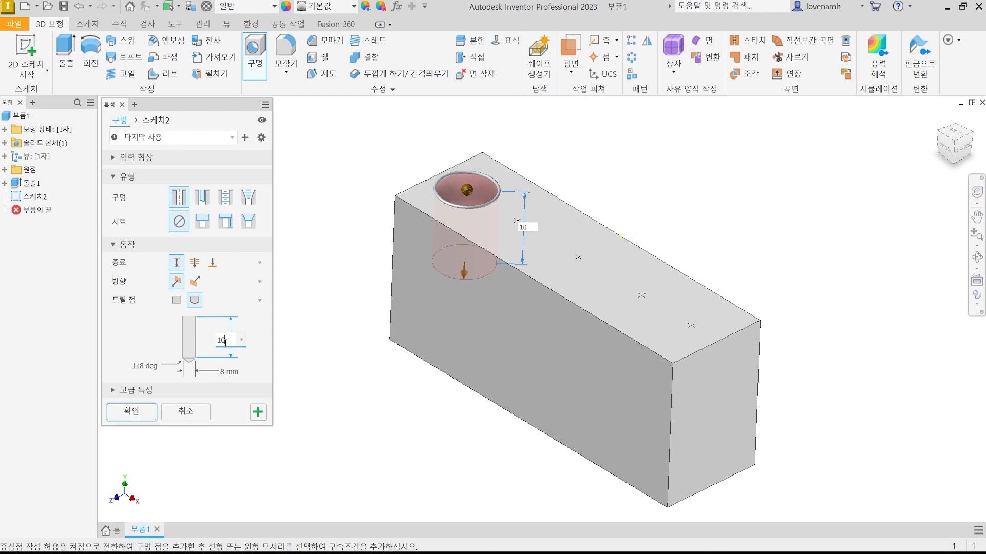
pyautogui.click(226, 373)
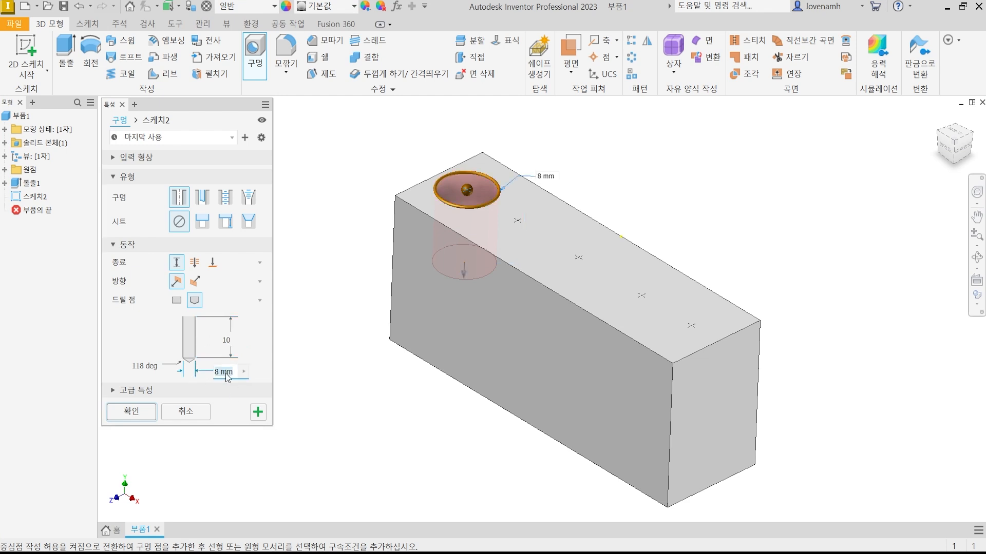
pyautogui.write('5')
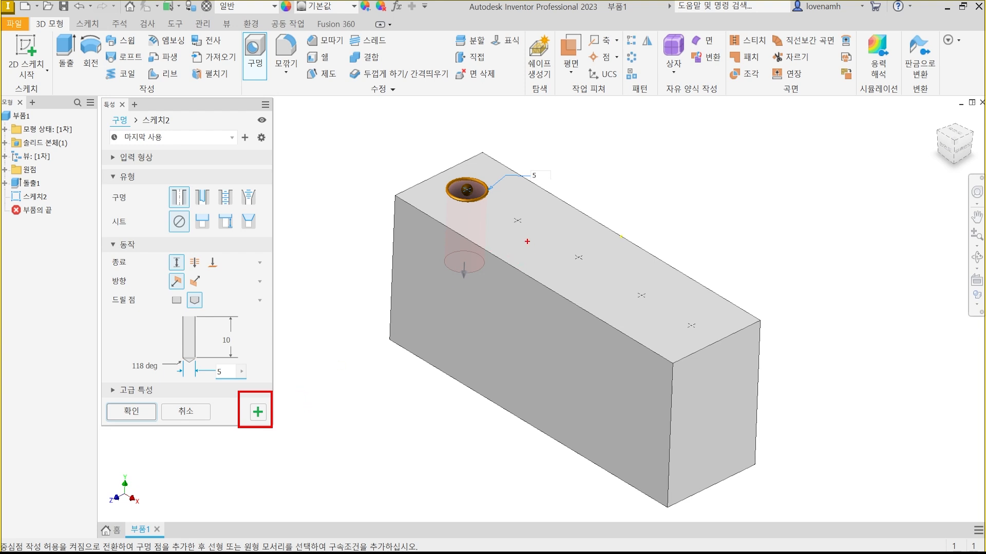
pyautogui.moveTo(526, 241)
pyautogui.mouseDown()
pyautogui.moveTo(509, 208)
pyautogui.moveTo(532, 239)
pyautogui.mouseUp()
pyautogui.moveTo(586, 286)
pyautogui.mouseDown()
pyautogui.moveTo(574, 246)
pyautogui.moveTo(588, 284)
pyautogui.mouseUp()
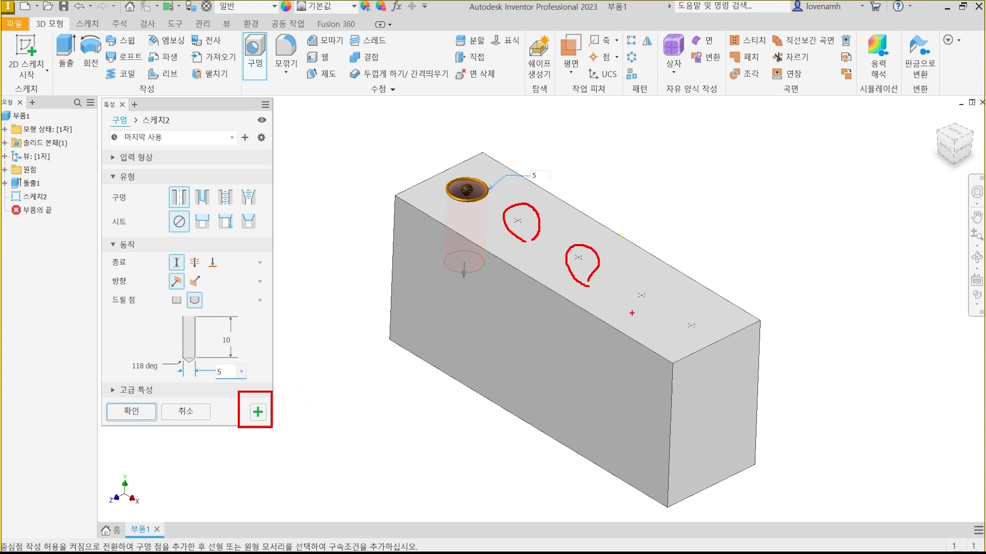
pyautogui.moveTo(627, 312); pyautogui.dragTo(651, 306)
pyautogui.moveTo(708, 347)
pyautogui.mouseDown()
pyautogui.moveTo(686, 328)
pyautogui.moveTo(703, 339)
pyautogui.mouseUp()
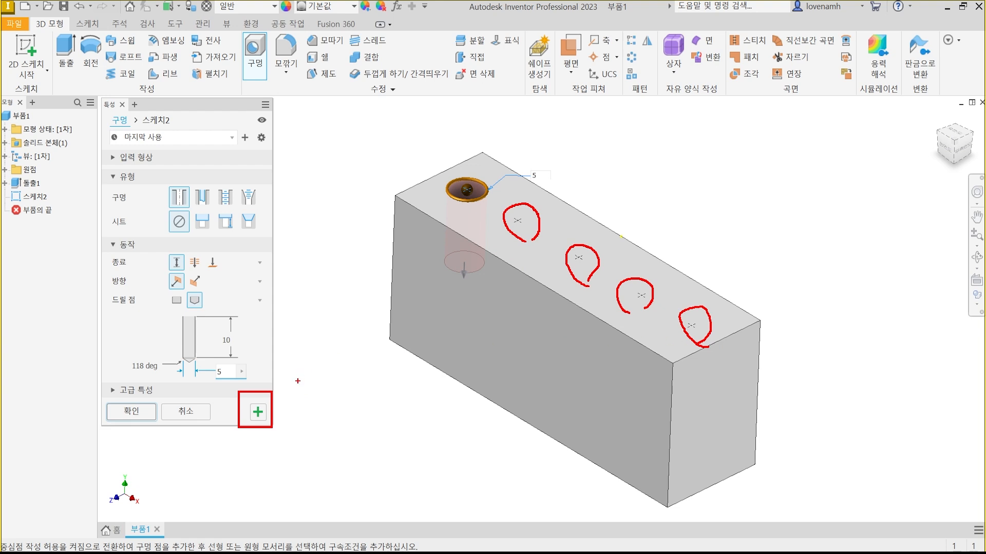
pyautogui.moveTo(261, 407); pyautogui.dragTo(277, 383)
pyautogui.moveTo(130, 411); pyautogui.dragTo(156, 365)
pyautogui.moveTo(130, 400)
pyautogui.mouseDown()
pyautogui.moveTo(104, 389)
pyautogui.moveTo(136, 381)
pyautogui.moveTo(123, 396)
pyautogui.mouseUp()
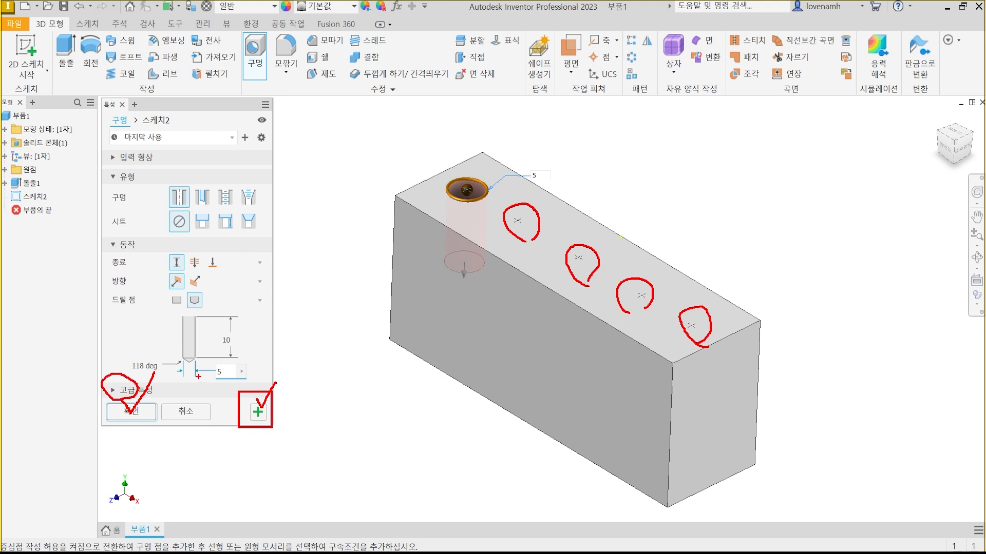
pyautogui.press('Escape')
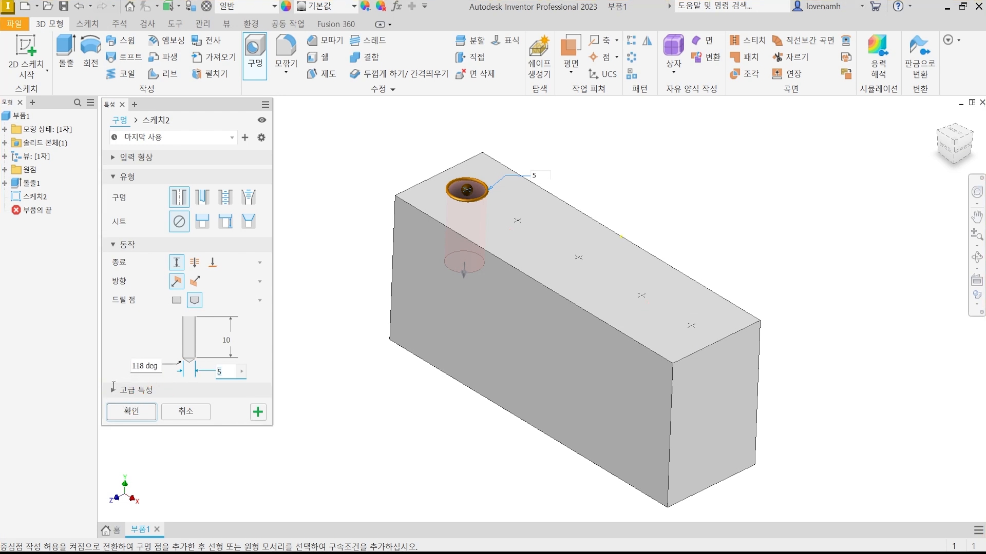
# Show the hole's advanced properties, try the Extend Start option, turn it off again and collapse the section.
pyautogui.click(122, 390)
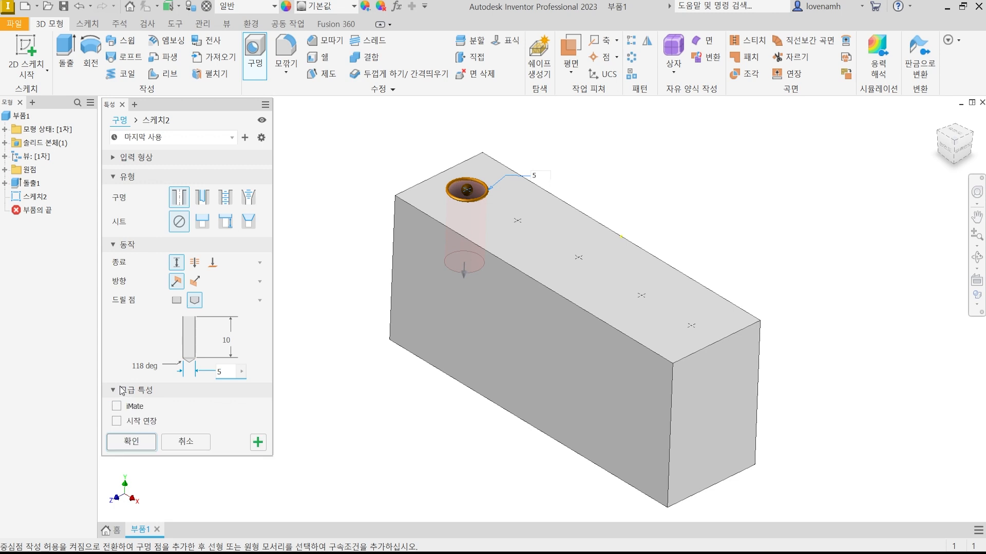
pyautogui.click(117, 421)
pyautogui.click(117, 422)
pyautogui.click(114, 392)
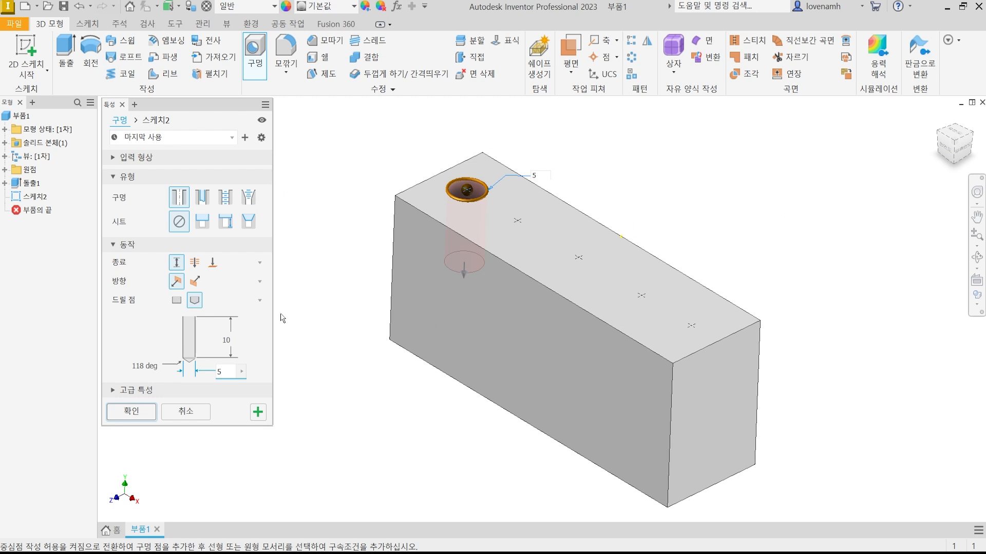
pyautogui.click(123, 392)
pyautogui.click(127, 391)
# Apply the simple hole and continue with a new Hole feature on the remaining sketched points.
pyautogui.click(258, 413)
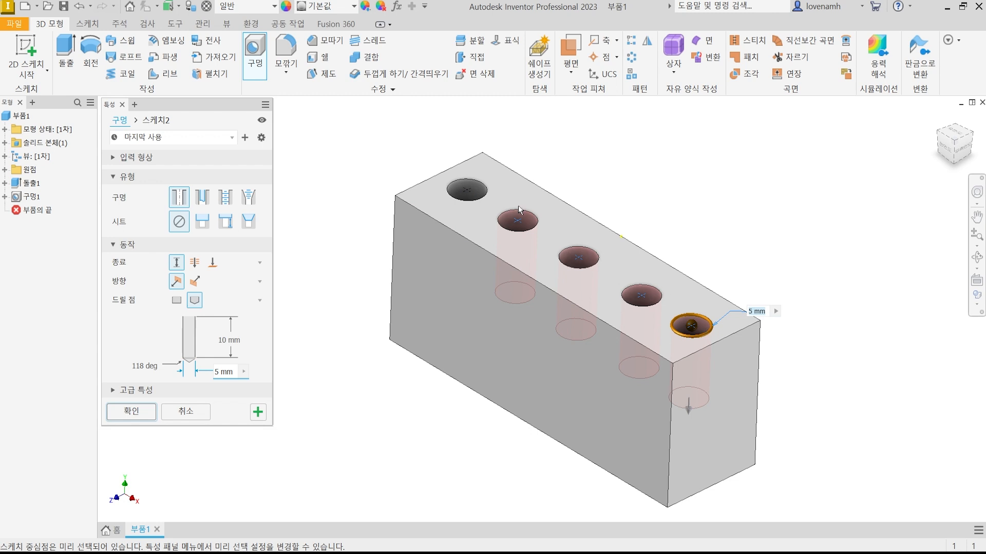
pyautogui.scroll(-3, 682, 328)
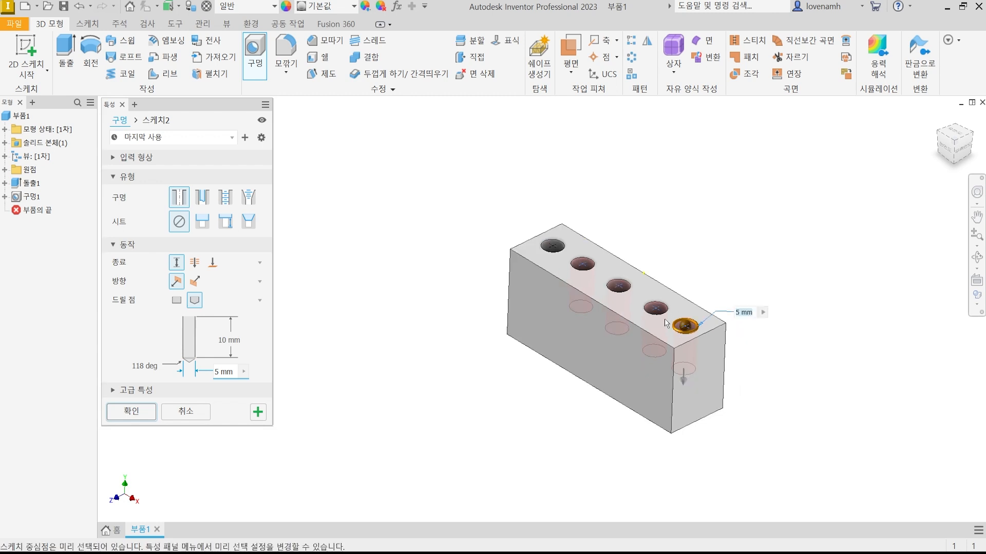
# Deselect the three sketch points nearest the block's near end so only the point beside the finished hole remains selected.
pyautogui.scroll(3, 663, 323)
pyautogui.scroll(-3, 662, 324)
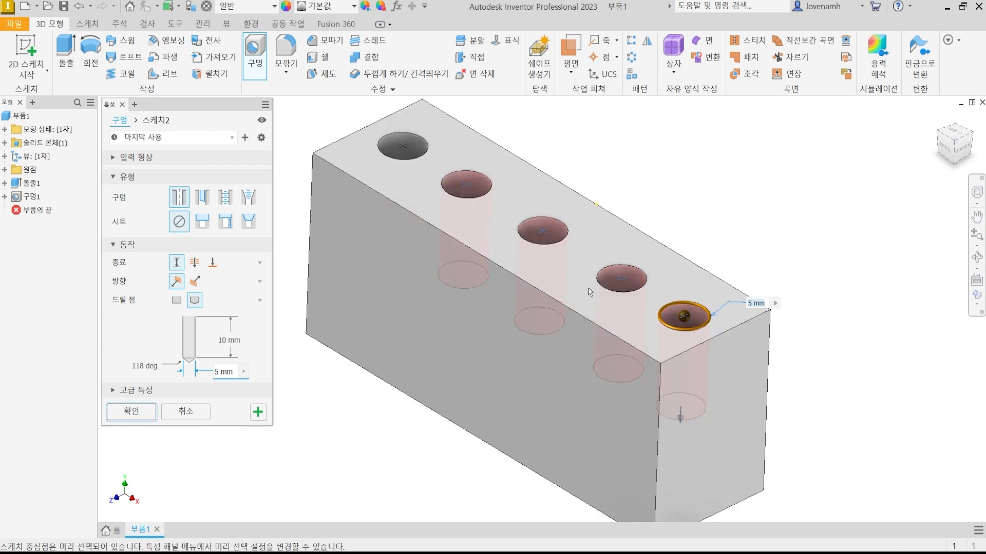
pyautogui.keyDown('ctrl'); pyautogui.click(543, 232); pyautogui.keyUp('ctrl')
pyautogui.keyDown('ctrl'); pyautogui.click(623, 283); pyautogui.keyUp('ctrl')
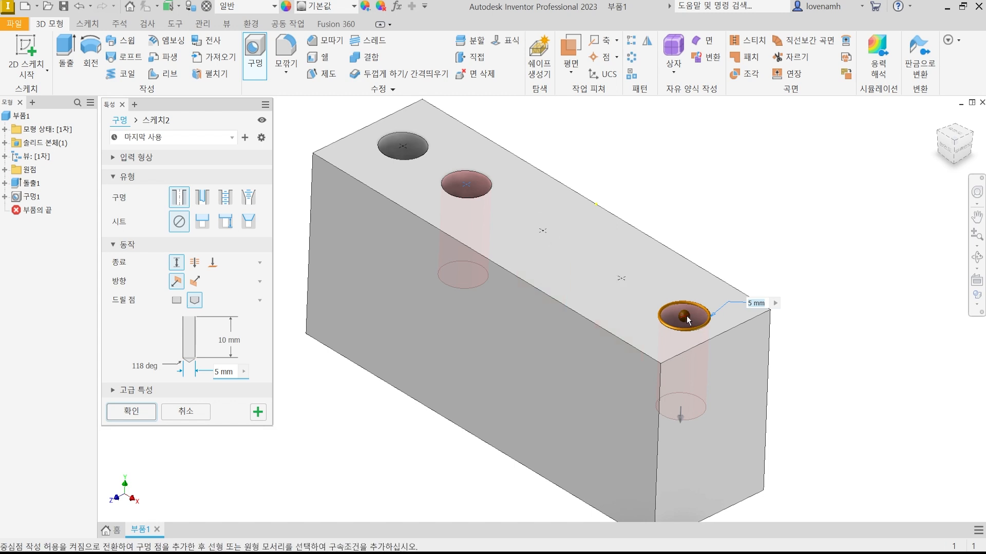
pyautogui.keyDown('ctrl'); pyautogui.click(686, 318); pyautogui.keyUp('ctrl')
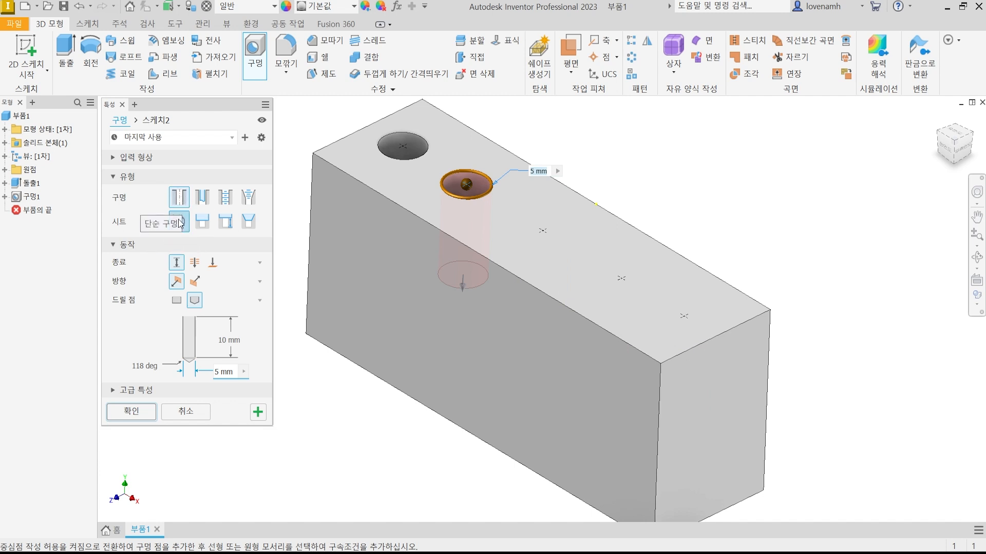
# Give the selected hole a counterbore seat and set its termination to Through All, comparing it with the Distance option.
pyautogui.click(208, 224)
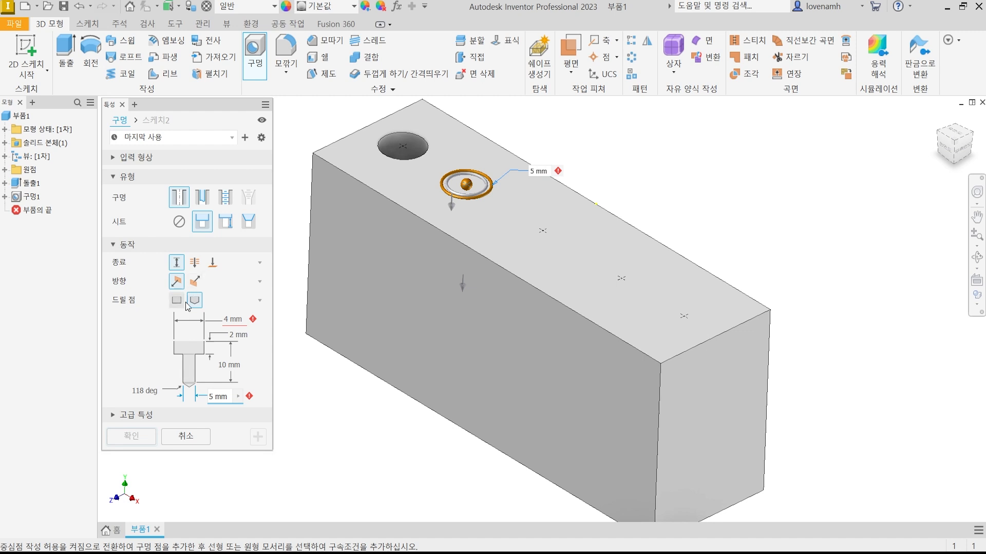
pyautogui.click(195, 263)
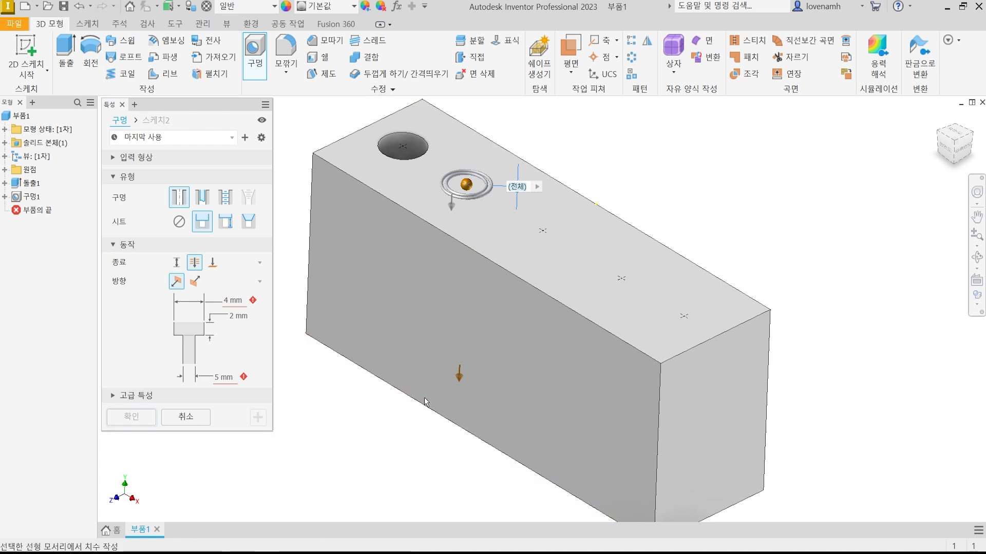
pyautogui.click(176, 262)
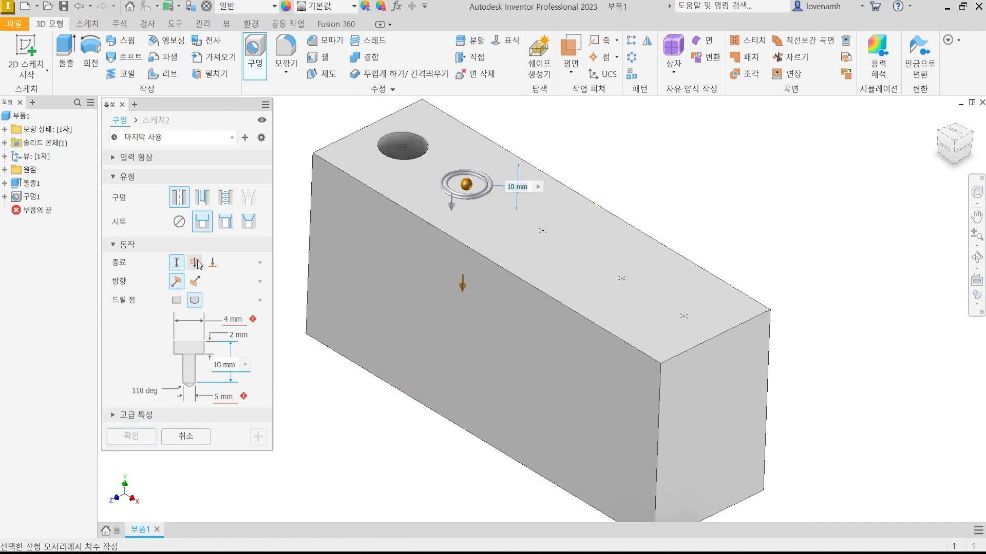
pyautogui.click(195, 263)
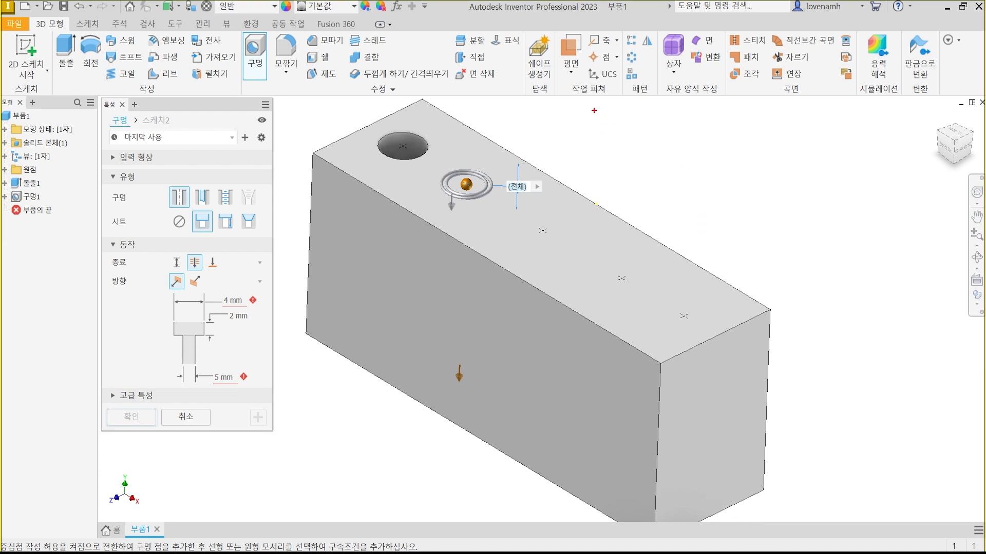
pyautogui.moveTo(241, 379)
pyautogui.mouseDown()
pyautogui.moveTo(226, 271)
pyautogui.moveTo(210, 384)
pyautogui.mouseUp()
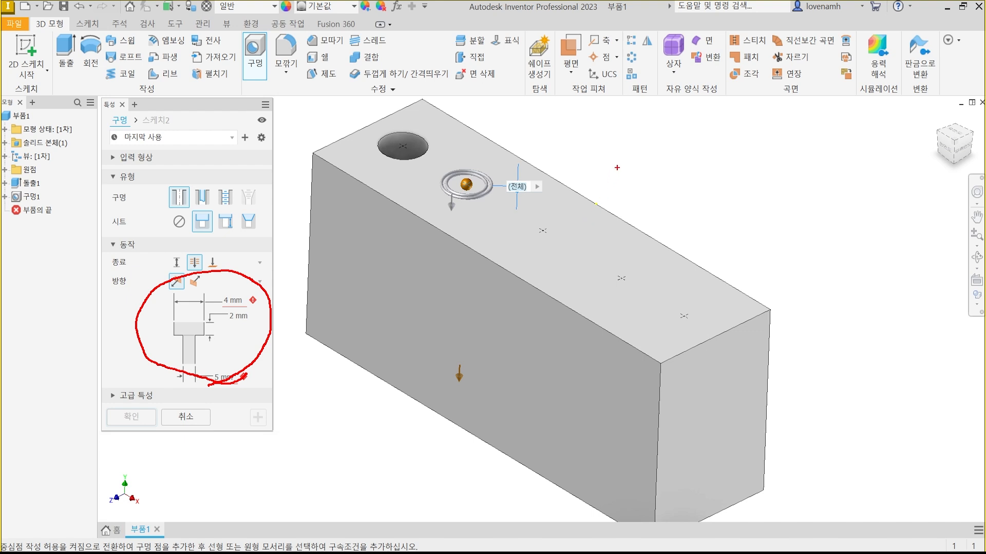
pyautogui.moveTo(633, 113)
pyautogui.mouseDown()
pyautogui.moveTo(631, 142)
pyautogui.moveTo(650, 112)
pyautogui.moveTo(650, 140)
pyautogui.moveTo(670, 142)
pyautogui.moveTo(703, 132)
pyautogui.moveTo(730, 108)
pyautogui.moveTo(775, 136)
pyautogui.moveTo(768, 122)
pyautogui.mouseUp()
pyautogui.moveTo(632, 158); pyautogui.dragTo(793, 149)
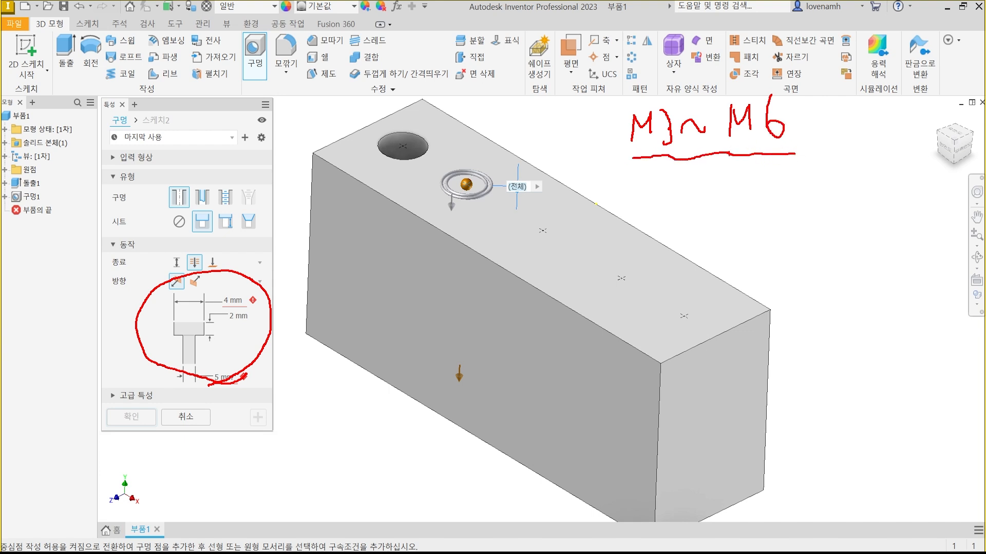
pyautogui.moveTo(664, 160)
pyautogui.mouseDown()
pyautogui.moveTo(665, 188)
pyautogui.moveTo(691, 201)
pyautogui.moveTo(723, 189)
pyautogui.moveTo(721, 200)
pyautogui.mouseUp()
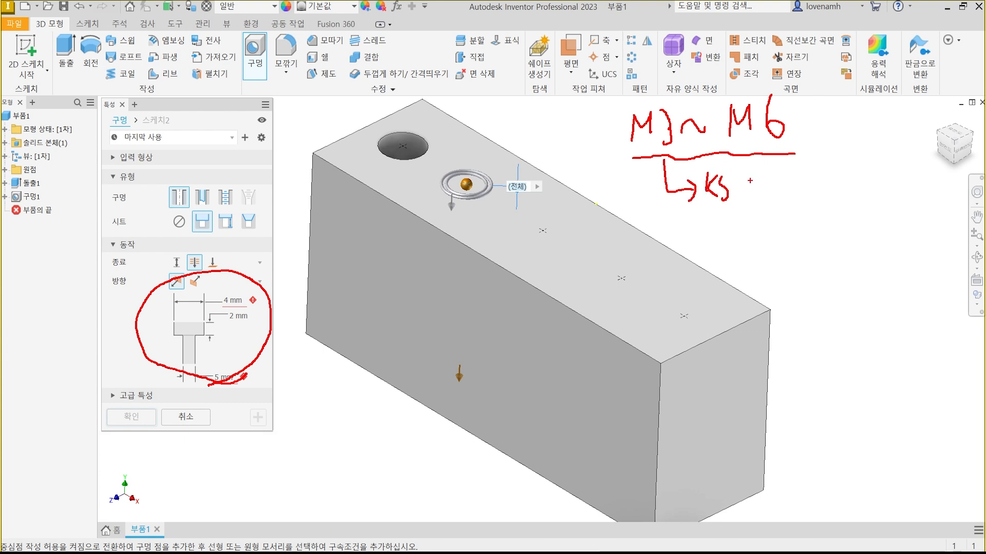
pyautogui.moveTo(753, 170)
pyautogui.mouseDown()
pyautogui.moveTo(751, 211)
pyautogui.moveTo(730, 155)
pyautogui.moveTo(763, 199)
pyautogui.mouseUp()
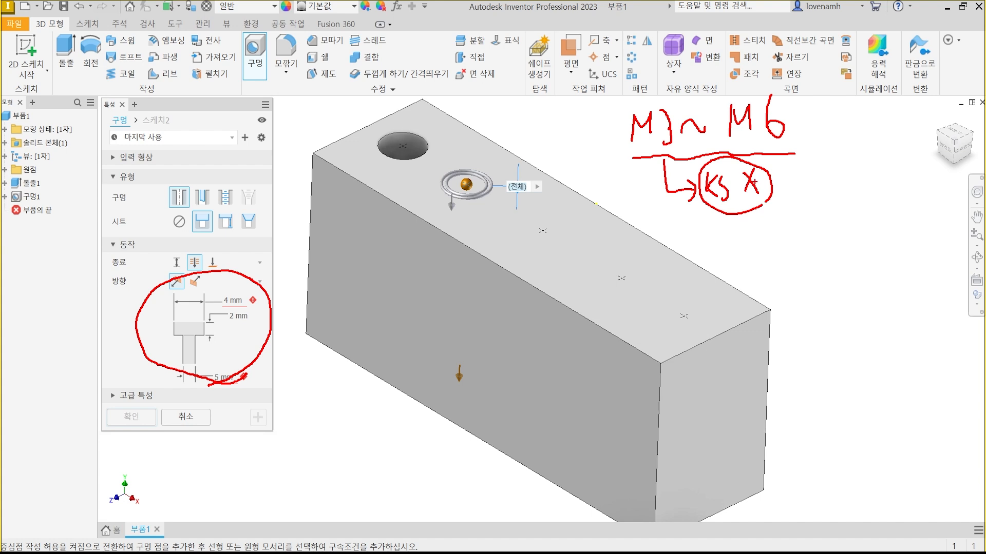
pyautogui.moveTo(210, 366)
pyautogui.mouseDown()
pyautogui.moveTo(261, 313)
pyautogui.moveTo(219, 354)
pyautogui.mouseUp()
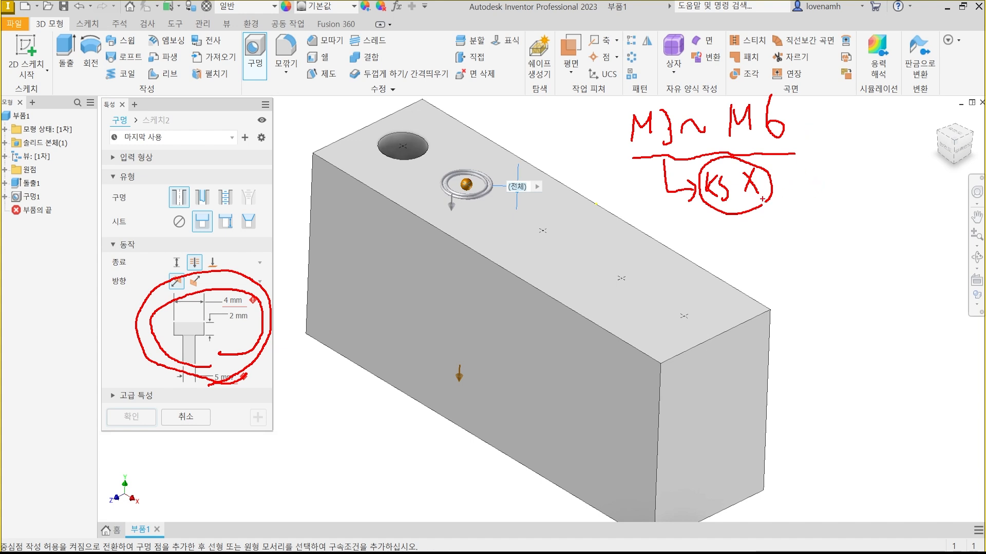
pyautogui.moveTo(706, 204); pyautogui.dragTo(779, 210)
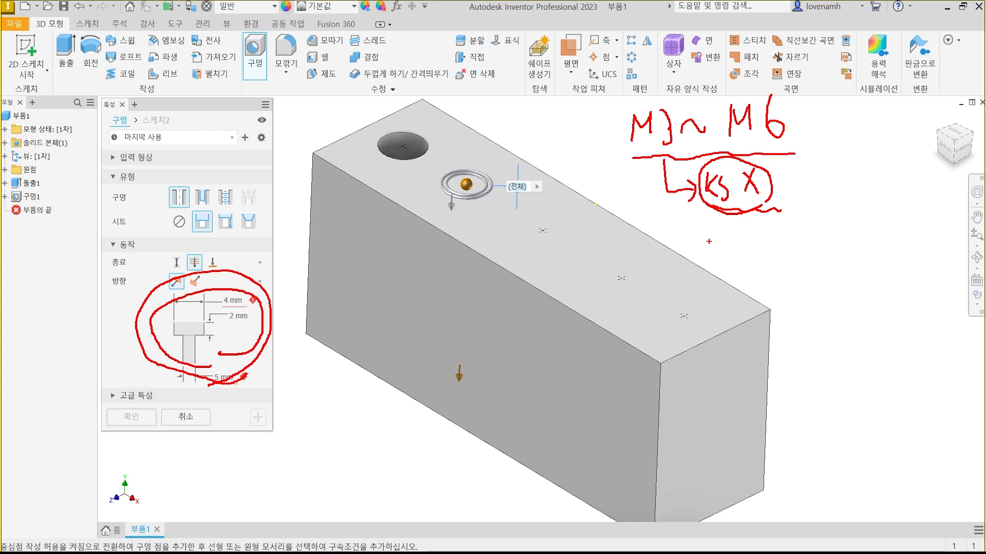
pyautogui.moveTo(640, 205); pyautogui.dragTo(789, 208)
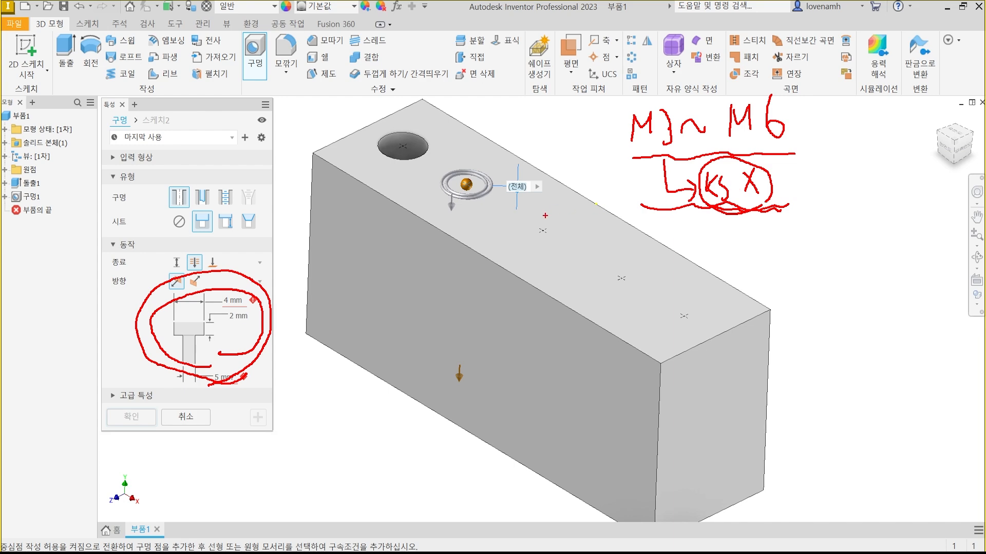
pyautogui.press('Escape')
# Switch to the web browser and search Naver for "카운터보어 규격" in a new tab.
pyautogui.hotkey('alt', 'Tab')
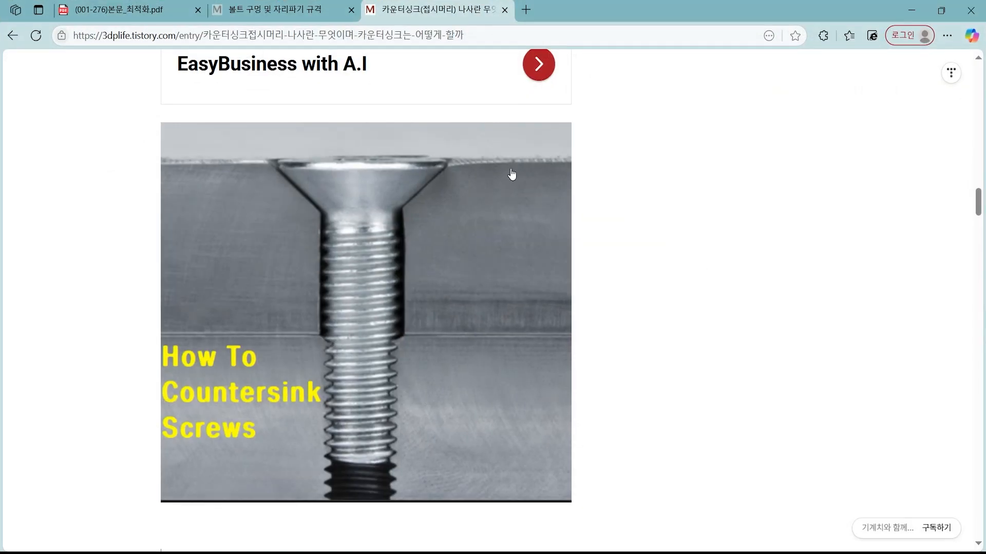
pyautogui.click(525, 8)
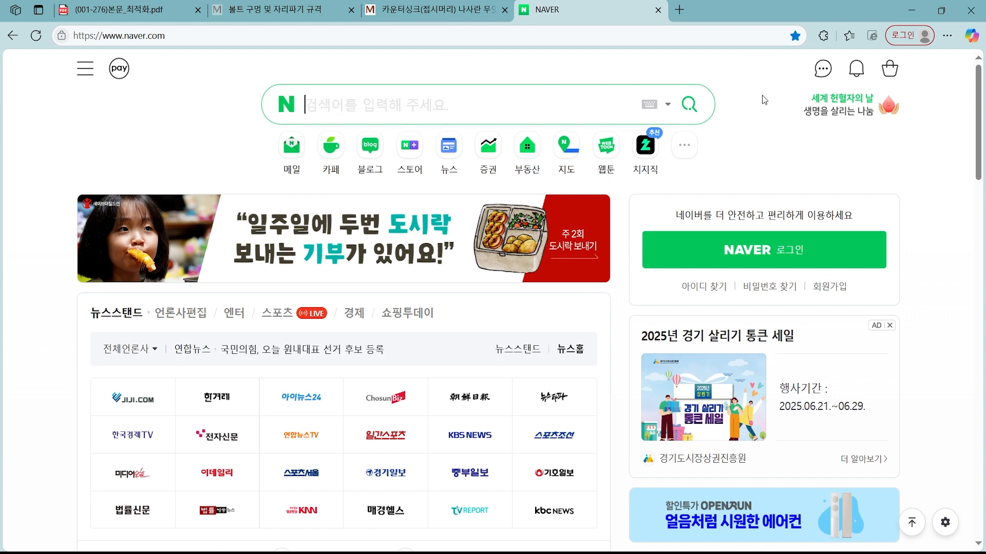
pyautogui.write('카운텁')
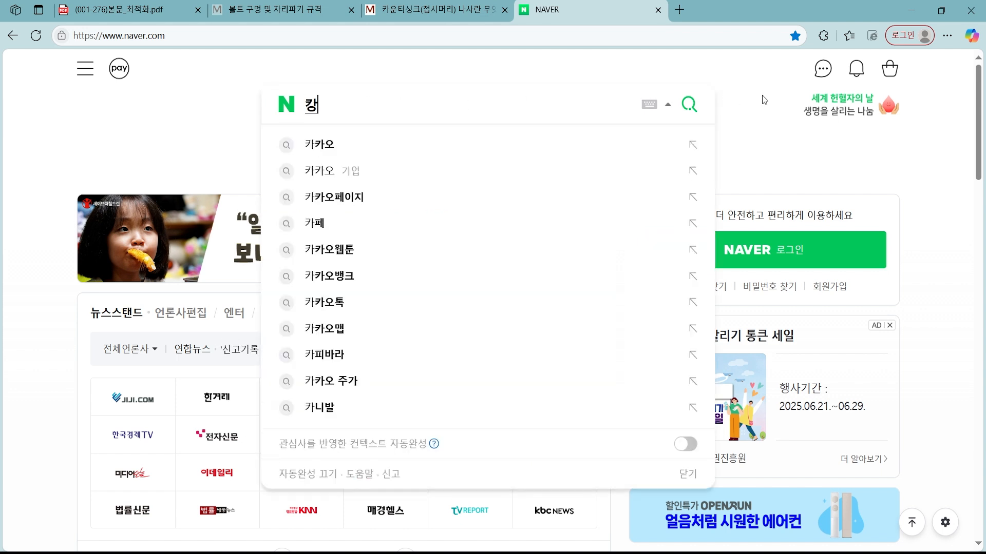
pyautogui.write('보어')
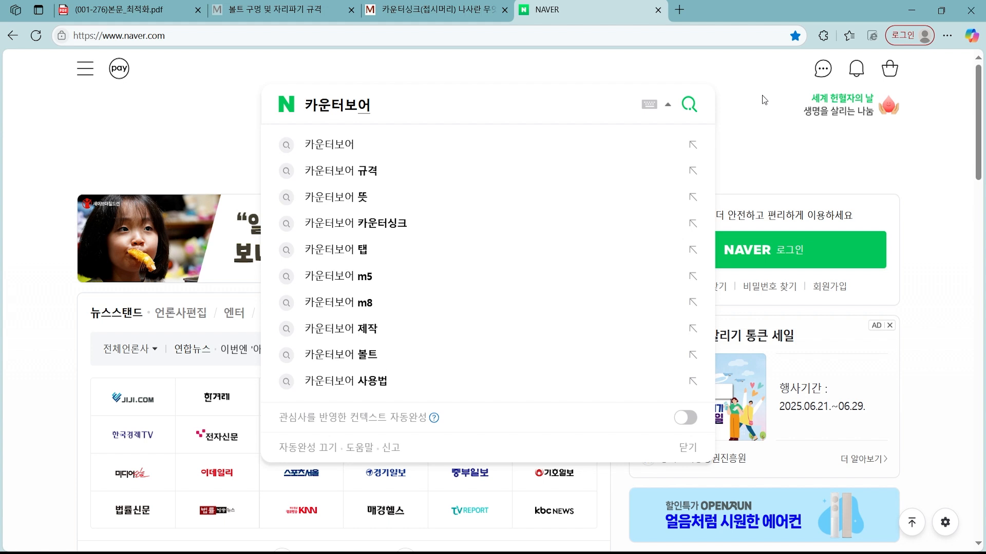
pyautogui.press('Down')
pyautogui.press('Down')
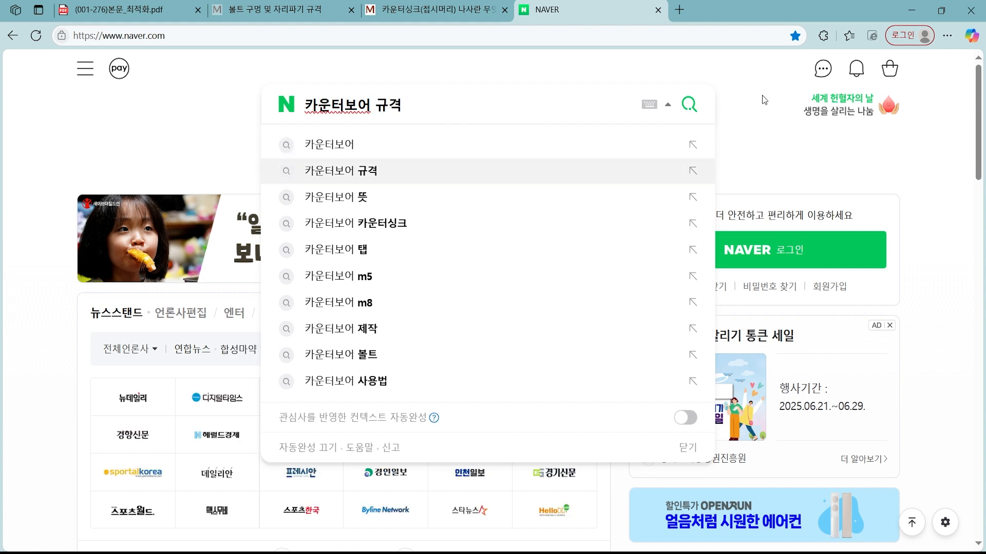
pyautogui.press('Return')
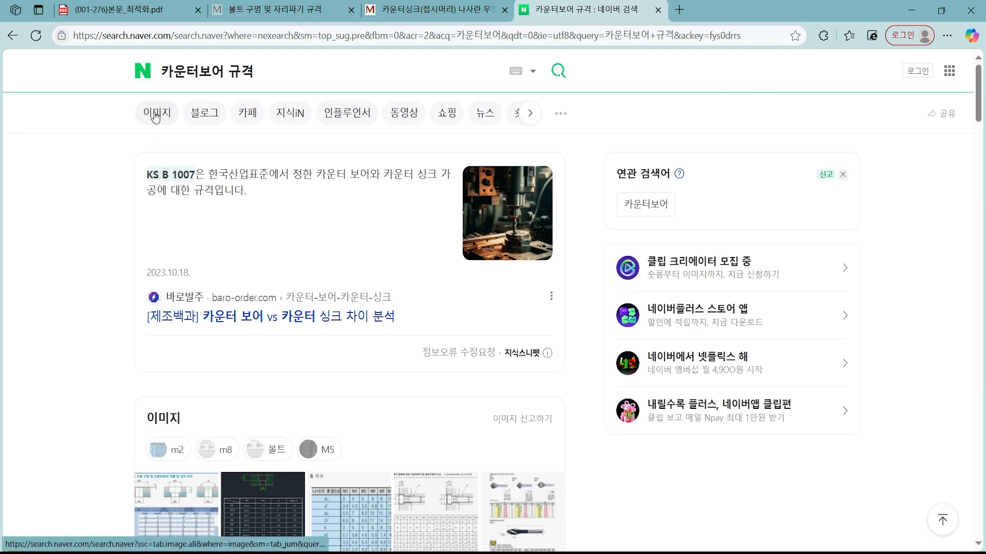
pyautogui.click(155, 116)
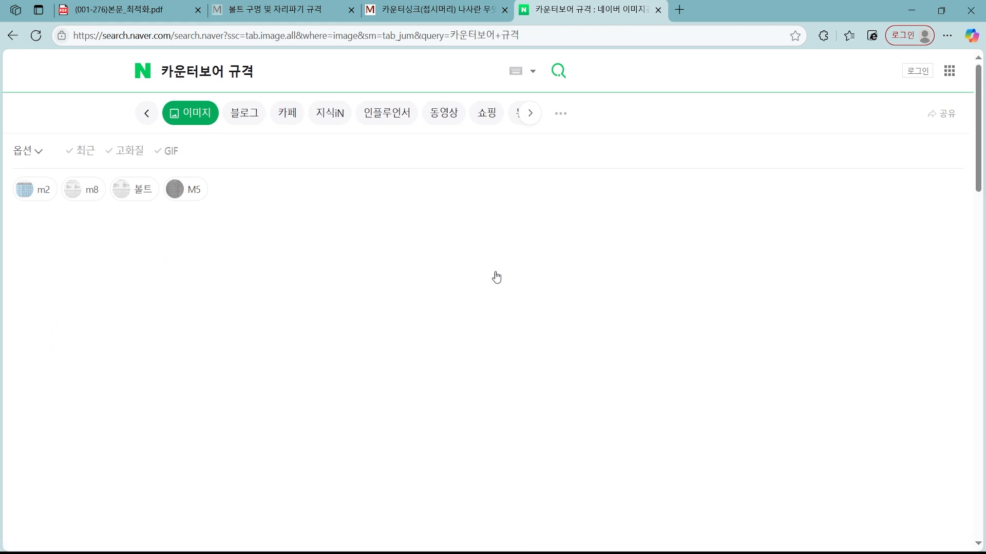
pyautogui.scroll(-2, 337, 236)
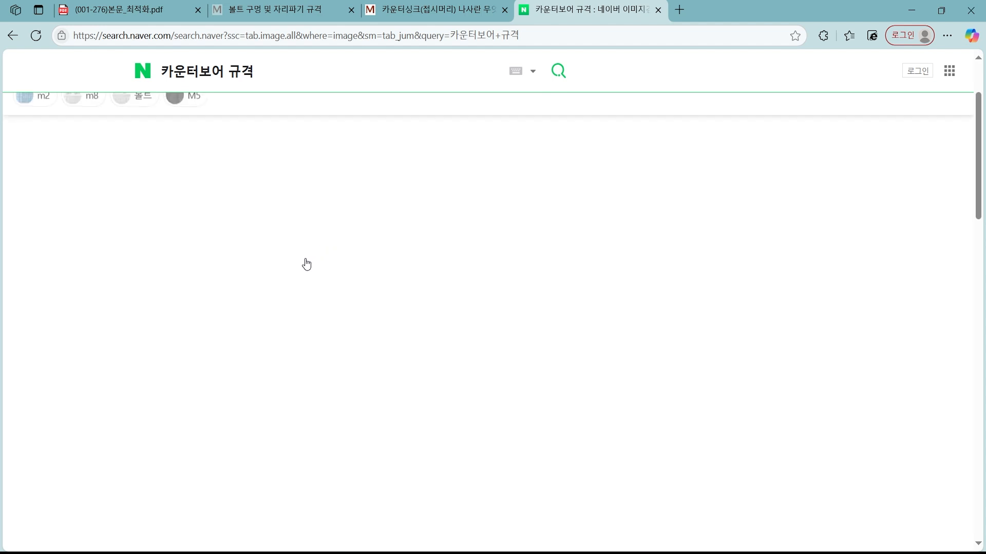
pyautogui.scroll(2, 306, 265)
pyautogui.click(145, 114)
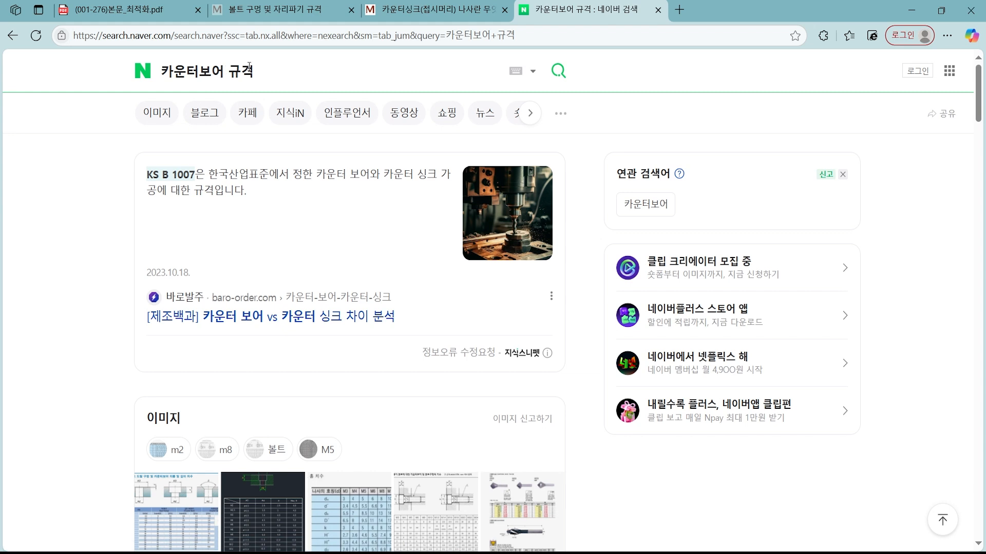
pyautogui.click(296, 77)
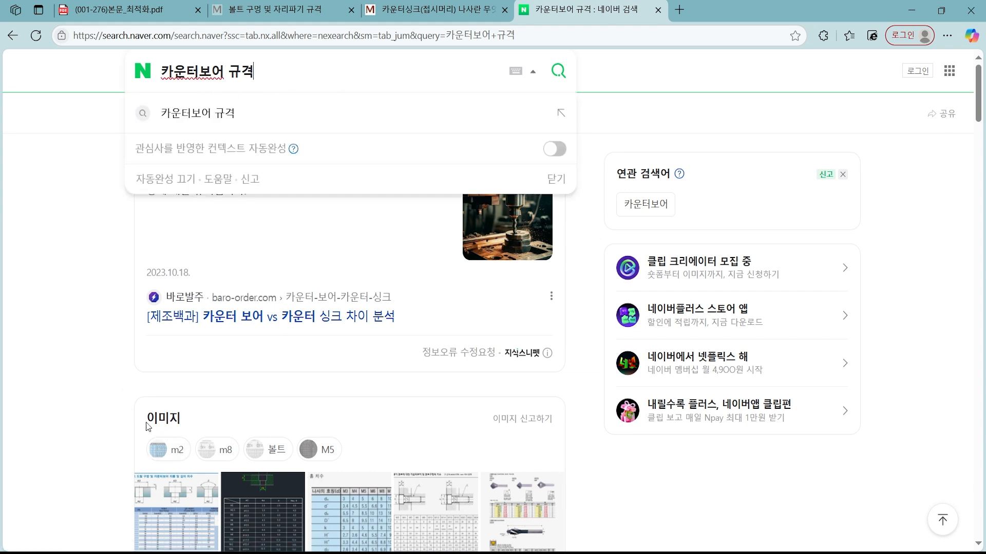
# Open the first image result, the bolt drill hole and counterbore dimension chart, in the preview.
pyautogui.click(178, 506)
pyautogui.click(178, 506)
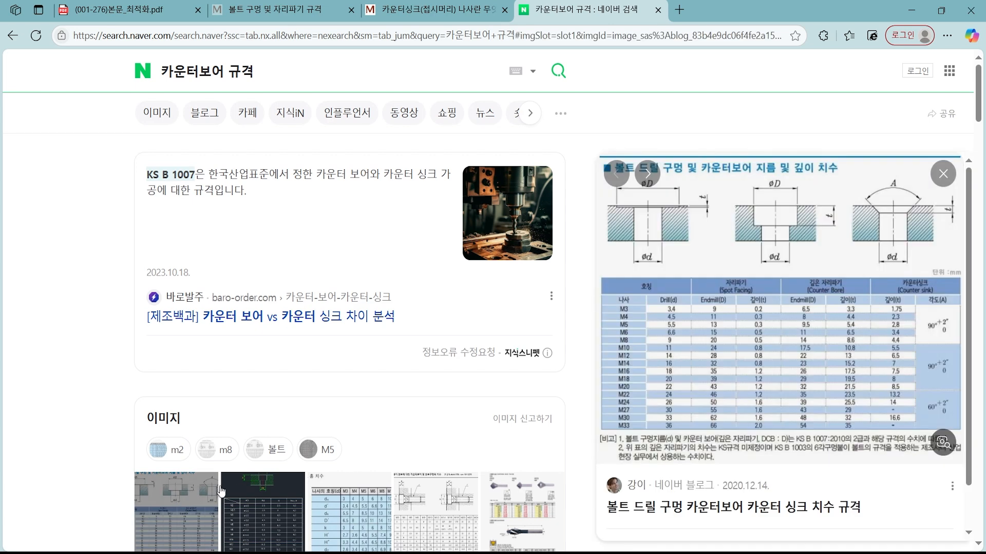
pyautogui.scroll(-3, 569, 351)
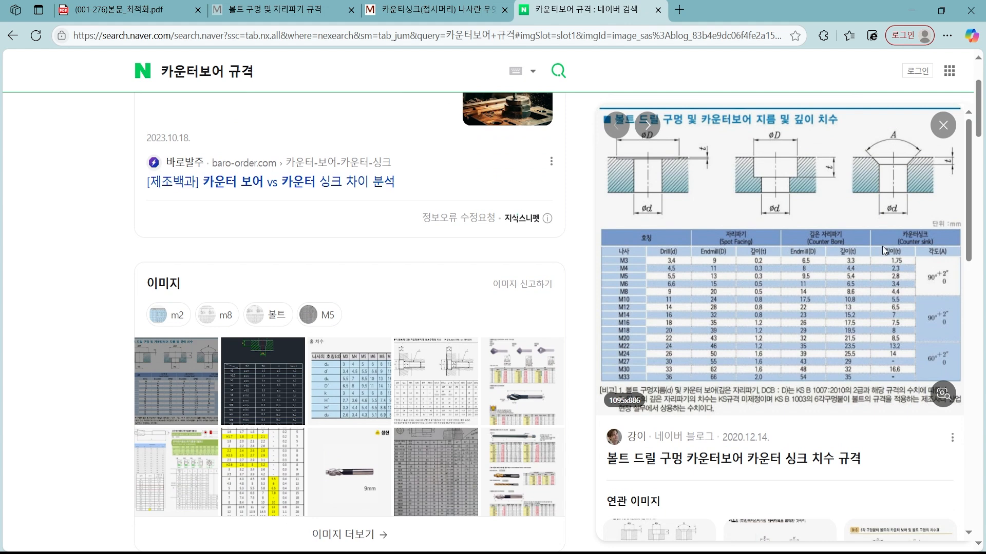
# Examine the M3 to M33 bolt hole, counterbore and countersink sizes on the already open "볼트 구멍 및 자리파기 규격" page.
pyautogui.click(294, 14)
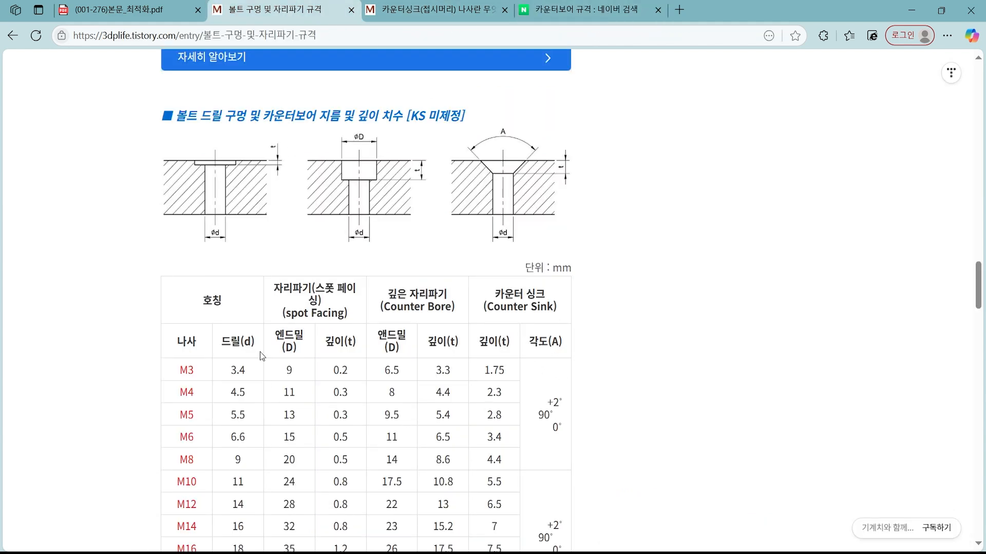
pyautogui.scroll(-2, 359, 406)
pyautogui.scroll(-2, 358, 403)
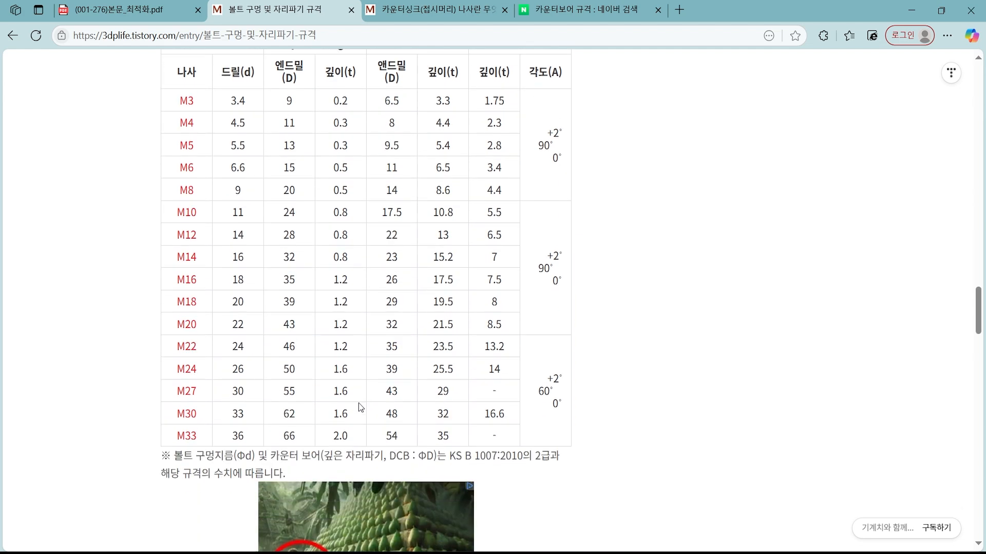
pyautogui.scroll(2, 251, 338)
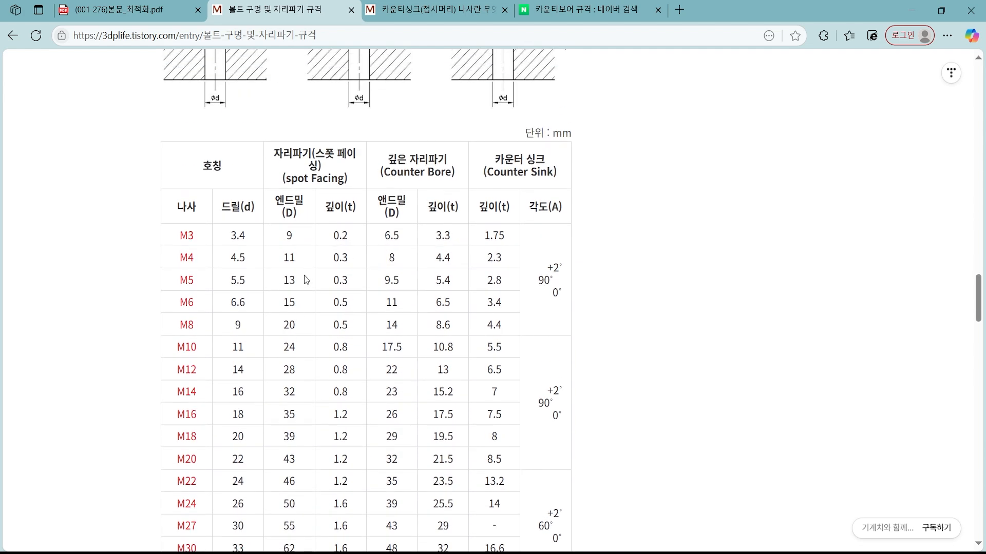
pyautogui.scroll(1, 305, 278)
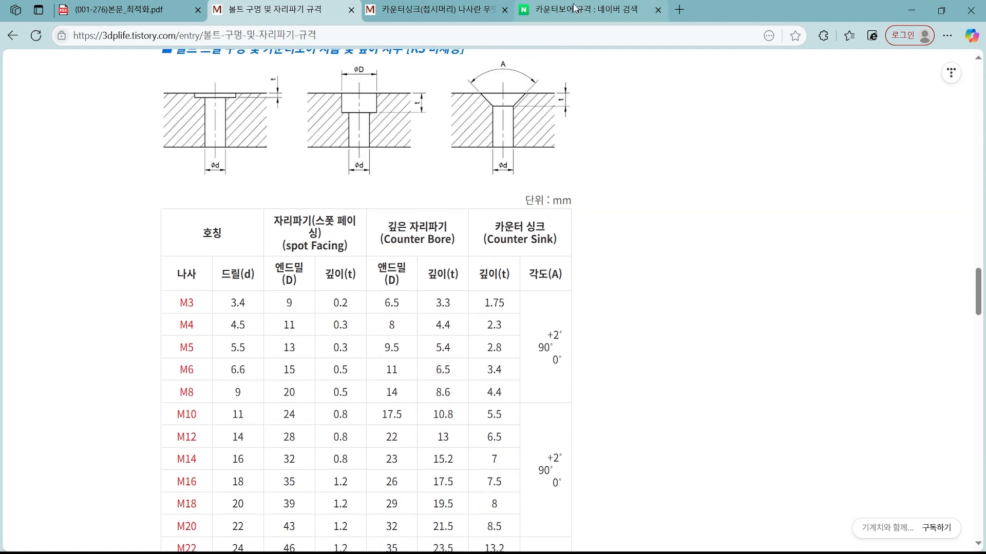
# Compare the previewed search chart with the "볼트 구멍 및 자리파기 규격" page, then examine that page's Counter Bore columns and section drawings.
pyautogui.click(636, 11)
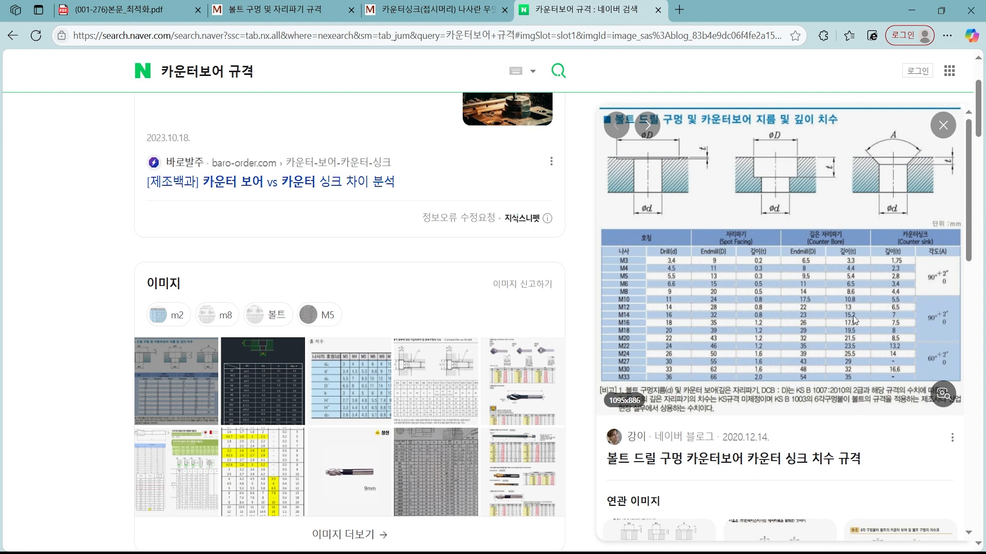
pyautogui.click(286, 7)
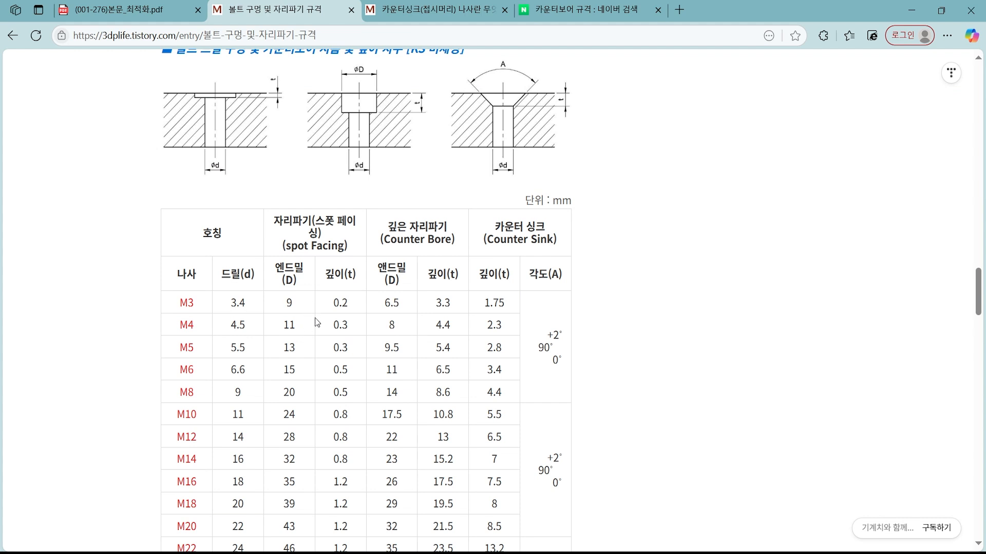
pyautogui.scroll(1, 308, 298)
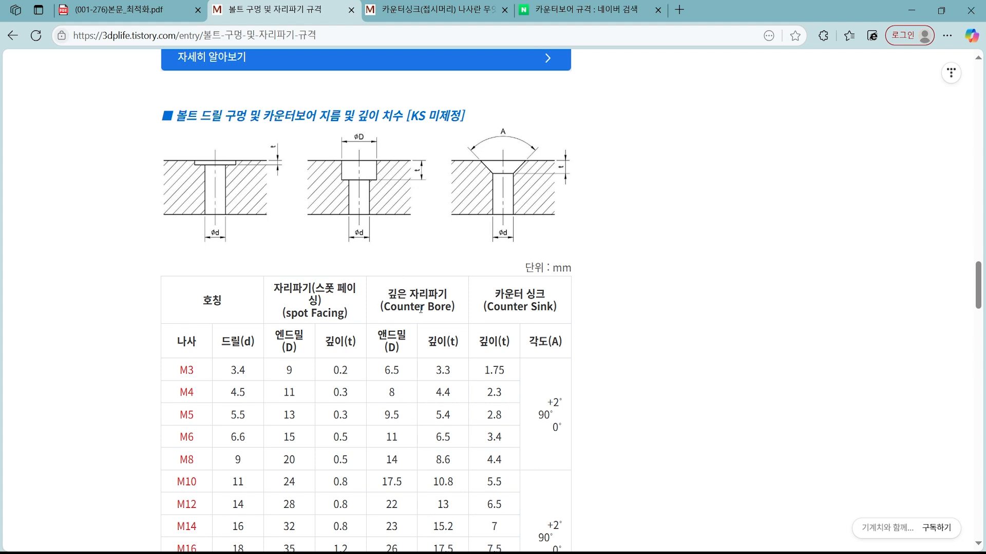
pyautogui.scroll(-2, 421, 308)
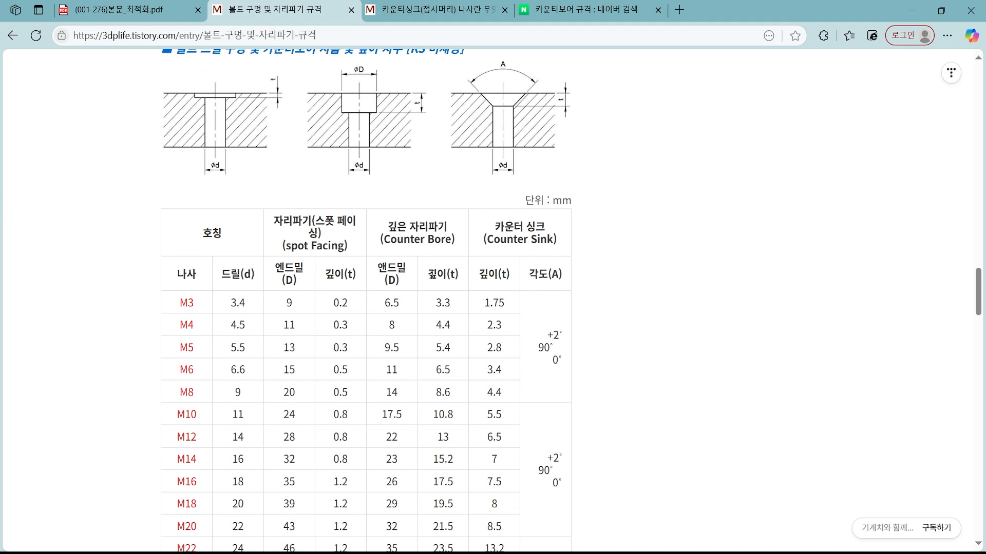
pyautogui.hotkey('ctrl', '2')
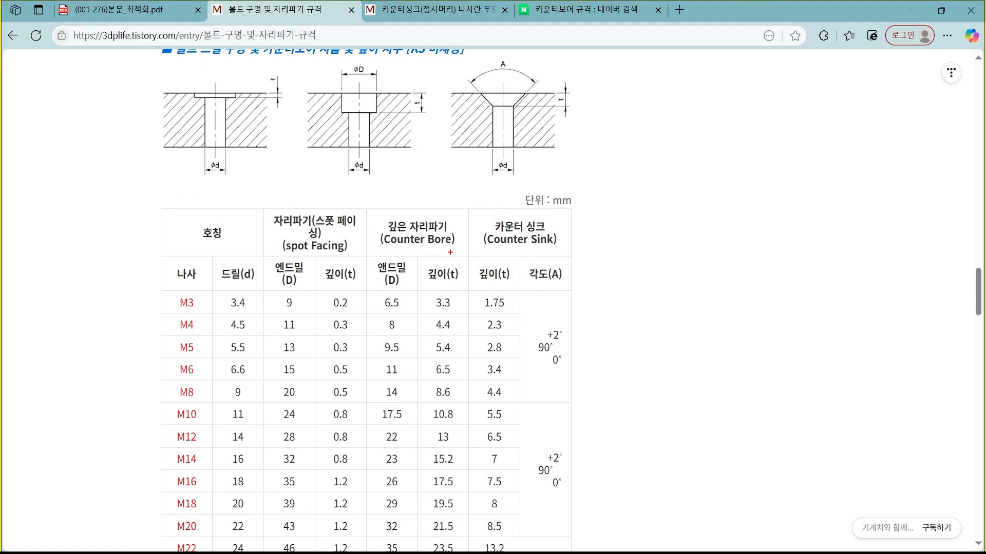
# Examine the Counter Bore, 호칭 and 드릴(d) headings and the M3 to M6 thread sizes in the dimension table.
pyautogui.moveTo(450, 253)
pyautogui.mouseDown()
pyautogui.moveTo(367, 235)
pyautogui.moveTo(466, 221)
pyautogui.moveTo(421, 252)
pyautogui.mouseUp()
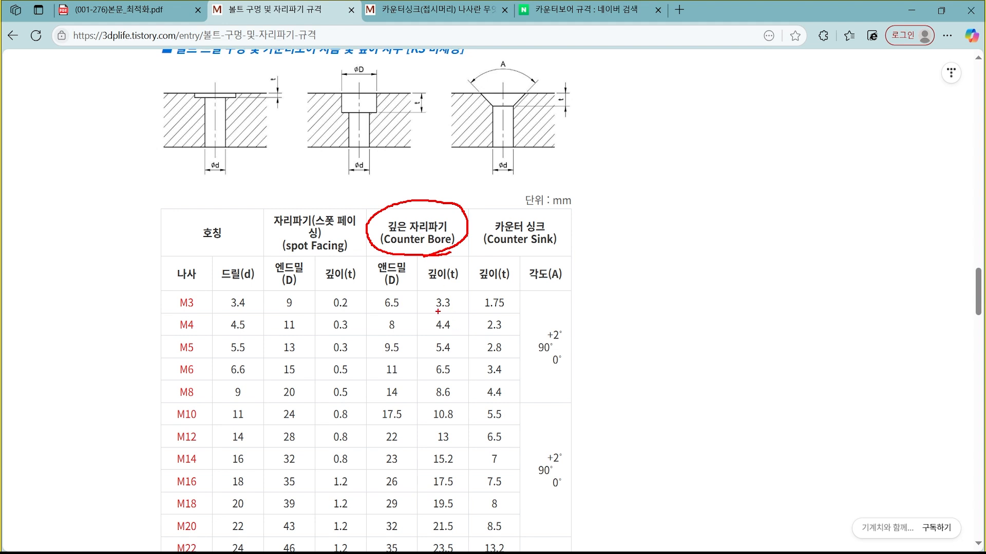
pyautogui.moveTo(226, 242)
pyautogui.mouseDown()
pyautogui.moveTo(210, 250)
pyautogui.moveTo(240, 220)
pyautogui.moveTo(225, 253)
pyautogui.mouseUp()
pyautogui.moveTo(193, 313); pyautogui.dragTo(190, 391)
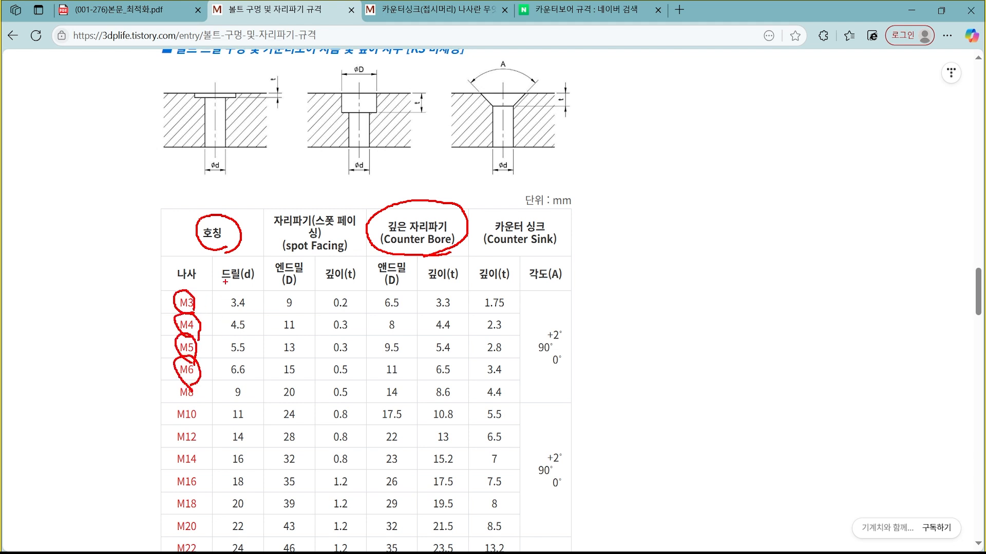
pyautogui.moveTo(225, 282)
pyautogui.mouseDown()
pyautogui.moveTo(218, 287)
pyautogui.moveTo(257, 257)
pyautogui.moveTo(242, 289)
pyautogui.mouseUp()
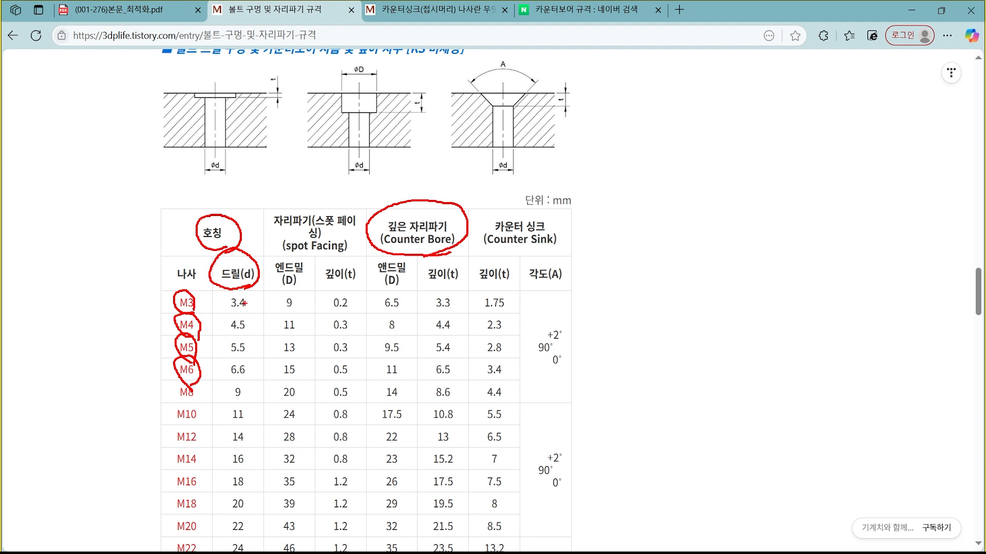
pyautogui.press('Escape')
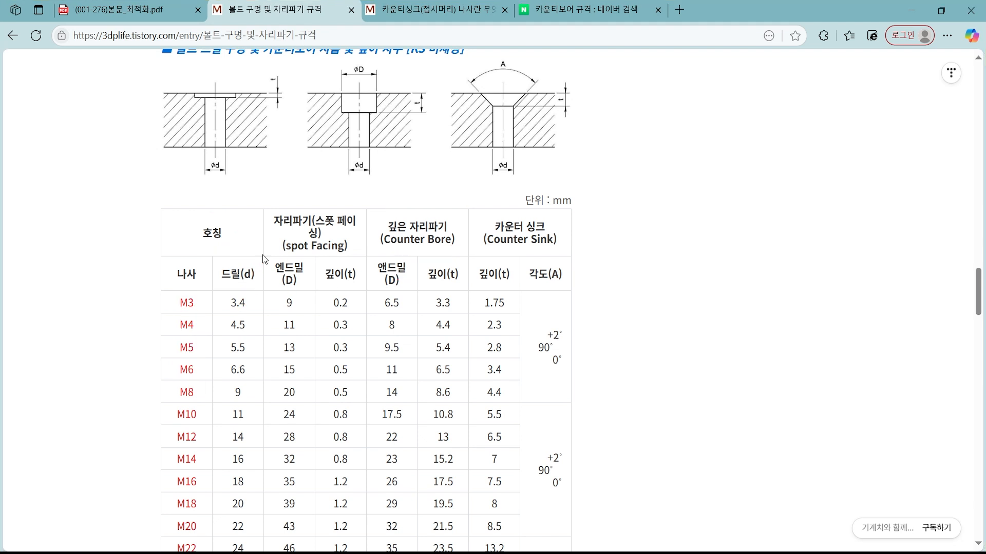
# Match the drill (d), Counter Bore end mill (D) and depth (t) columns to the counterbore section drawing, and read their M3 values.
pyautogui.hotkey('ctrl', '2')
pyautogui.moveTo(259, 286)
pyautogui.mouseDown()
pyautogui.moveTo(248, 290)
pyautogui.moveTo(213, 261)
pyautogui.moveTo(258, 272)
pyautogui.moveTo(253, 288)
pyautogui.moveTo(268, 208)
pyautogui.moveTo(348, 189)
pyautogui.moveTo(351, 177)
pyautogui.moveTo(343, 183)
pyautogui.mouseUp()
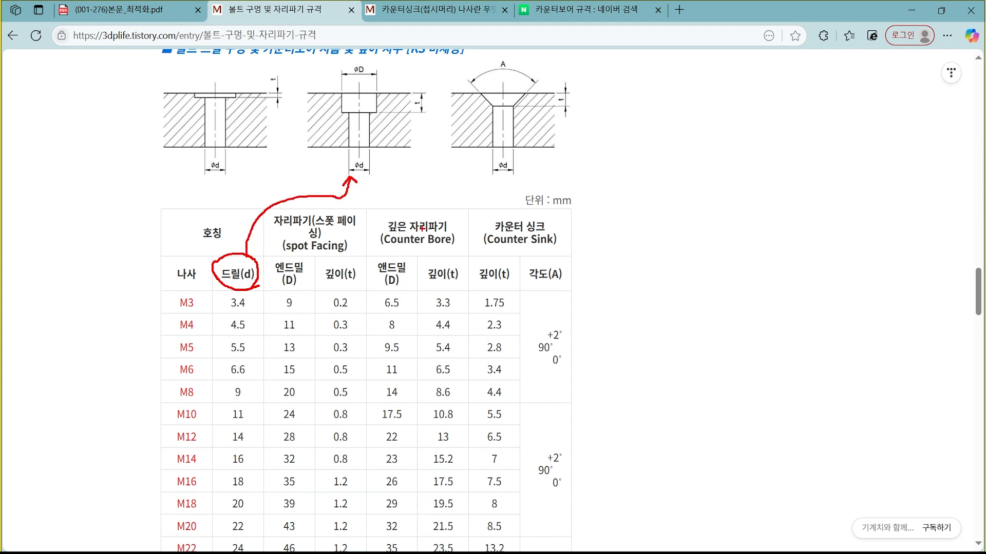
pyautogui.moveTo(408, 288)
pyautogui.mouseDown()
pyautogui.moveTo(369, 272)
pyautogui.moveTo(413, 265)
pyautogui.moveTo(411, 290)
pyautogui.mouseUp()
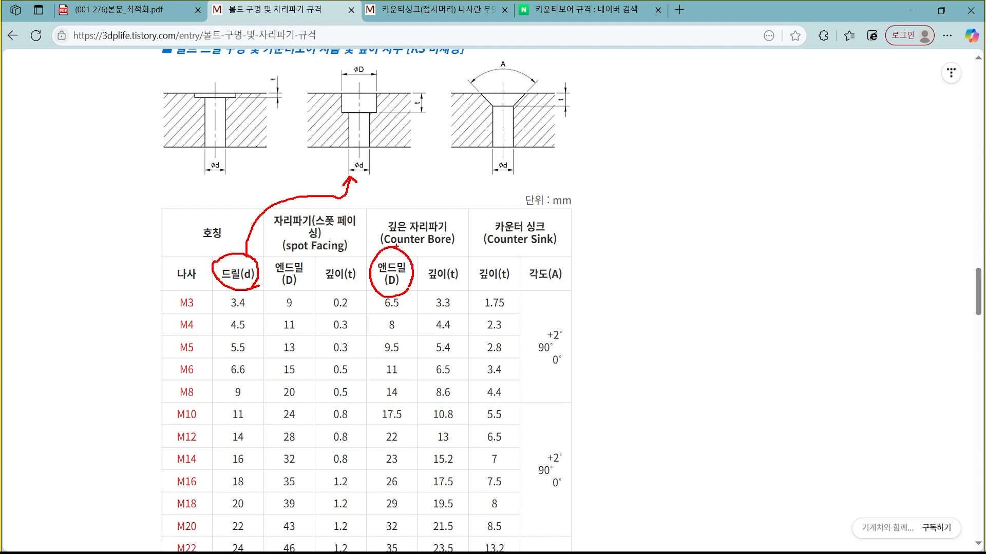
pyautogui.moveTo(396, 247)
pyautogui.mouseDown()
pyautogui.moveTo(429, 168)
pyautogui.moveTo(443, 74)
pyautogui.moveTo(386, 64)
pyautogui.moveTo(385, 75)
pyautogui.mouseUp()
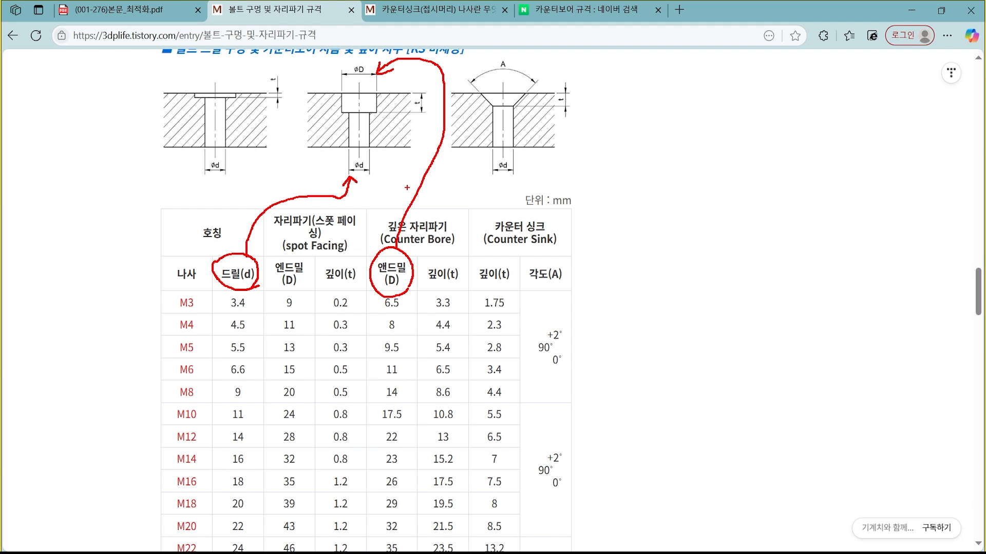
pyautogui.moveTo(459, 286)
pyautogui.mouseDown()
pyautogui.moveTo(419, 262)
pyautogui.moveTo(462, 267)
pyautogui.moveTo(458, 287)
pyautogui.moveTo(452, 226)
pyautogui.moveTo(423, 137)
pyautogui.moveTo(429, 121)
pyautogui.mouseUp()
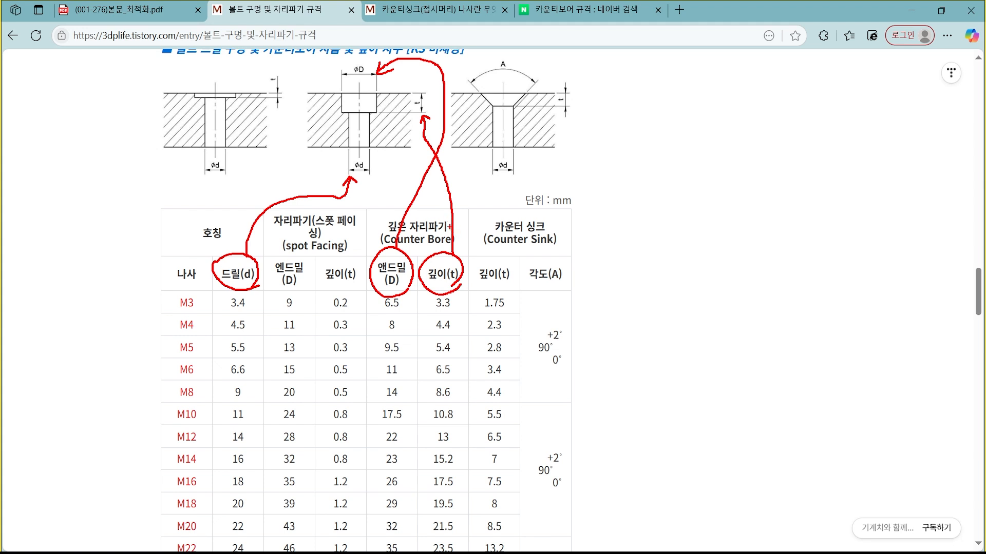
pyautogui.moveTo(254, 307)
pyautogui.mouseDown()
pyautogui.moveTo(250, 284)
pyautogui.moveTo(255, 312)
pyautogui.mouseUp()
pyautogui.moveTo(415, 311)
pyautogui.mouseDown()
pyautogui.moveTo(383, 311)
pyautogui.moveTo(439, 314)
pyautogui.moveTo(455, 299)
pyautogui.moveTo(453, 313)
pyautogui.mouseUp()
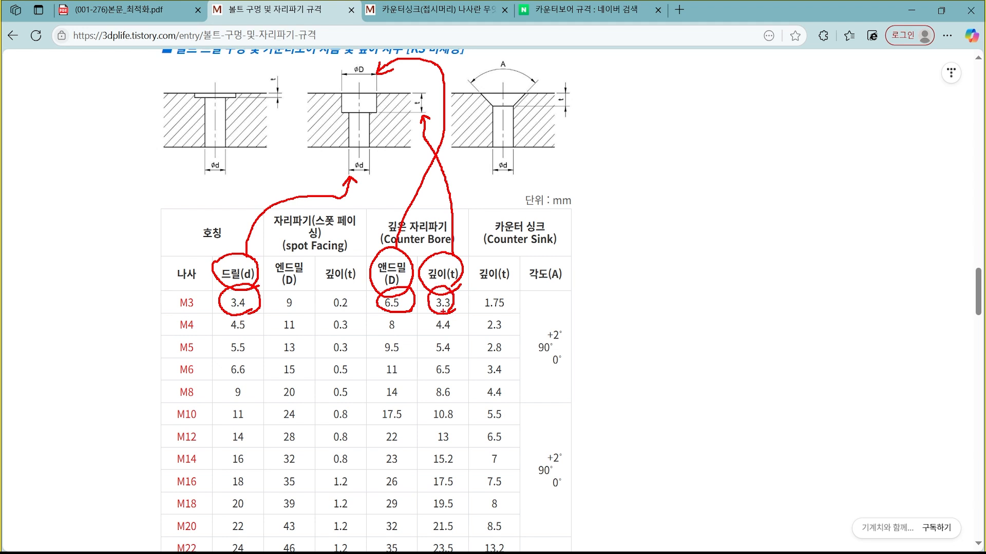
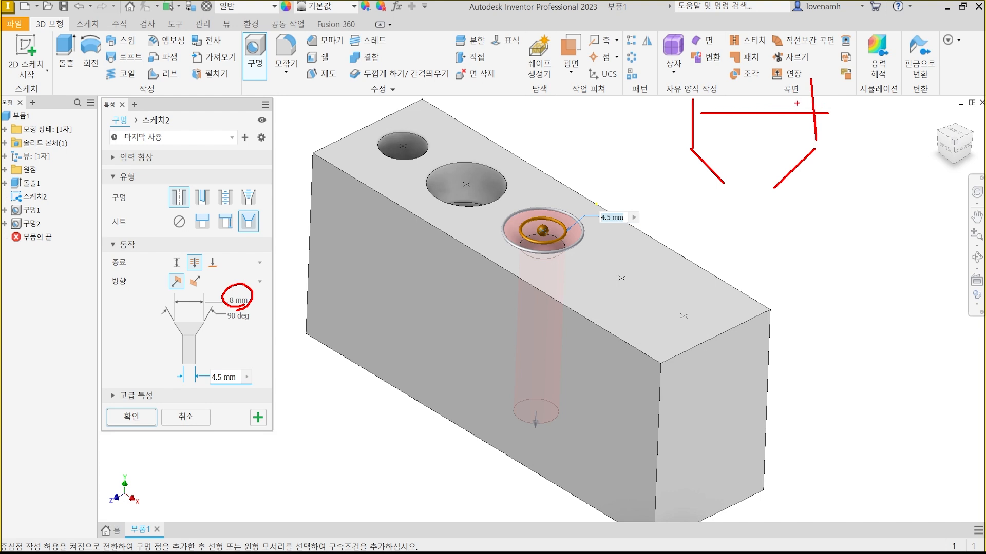
# Apply the countersunk hole at the third sketch point and keep the Hole command running for another hole.
pyautogui.moveTo(709, 107); pyautogui.dragTo(686, 120)
pyautogui.moveTo(746, 93); pyautogui.dragTo(750, 100)
pyautogui.moveTo(236, 308)
pyautogui.mouseDown()
pyautogui.moveTo(246, 286)
pyautogui.moveTo(234, 305)
pyautogui.mouseUp()
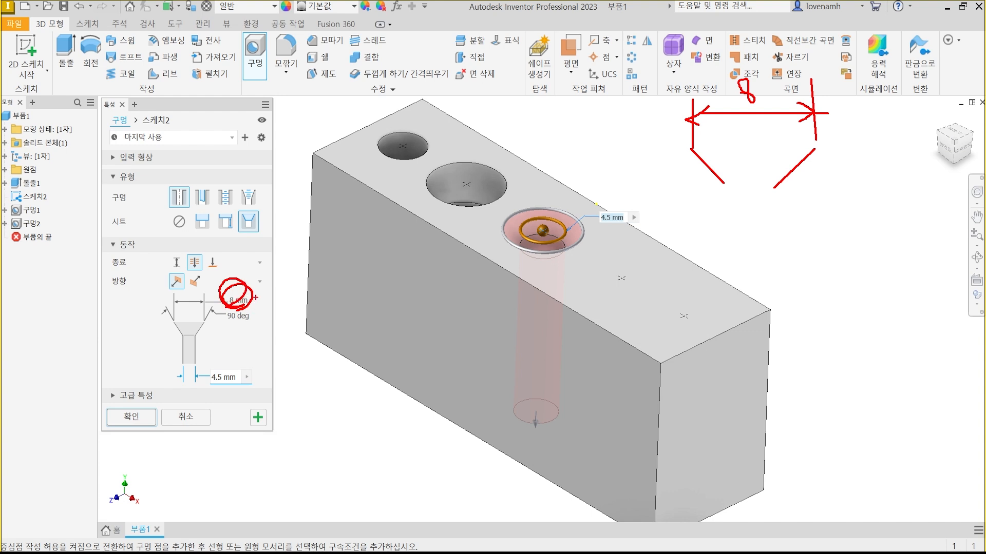
pyautogui.press('Escape')
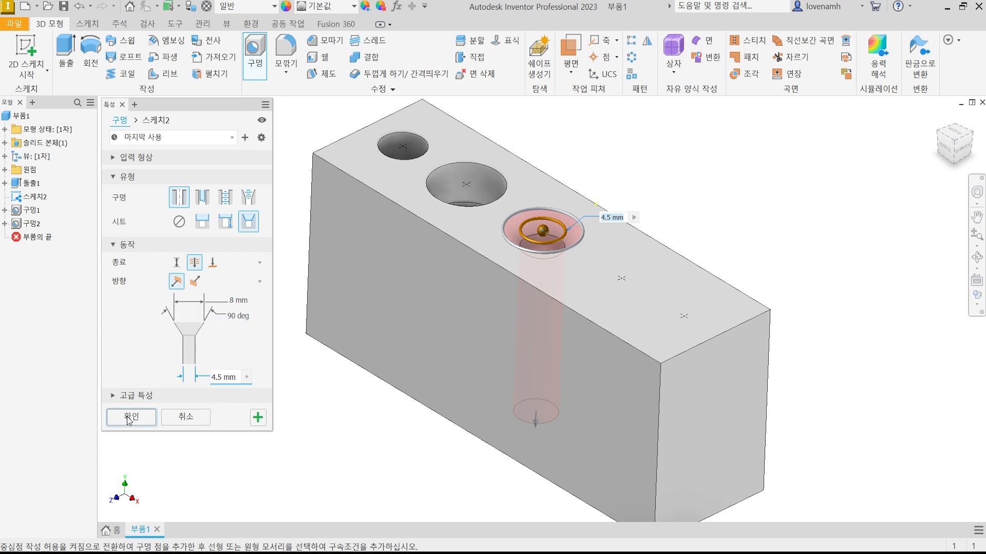
pyautogui.click(257, 419)
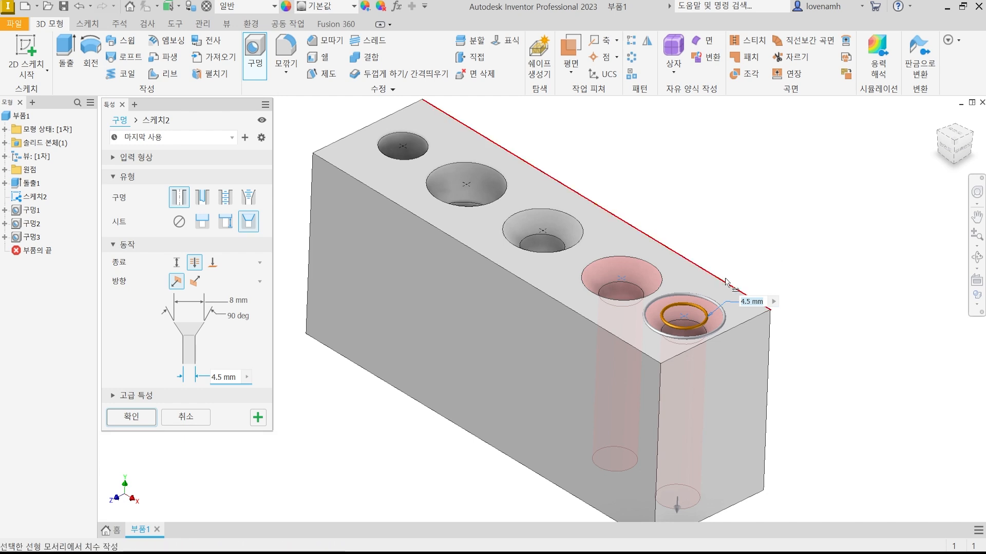
# Deselect the fifth sketch point and try a tapped hole with no seat at the fourth point.
pyautogui.moveTo(685, 318); pyautogui.dragTo(621, 272)
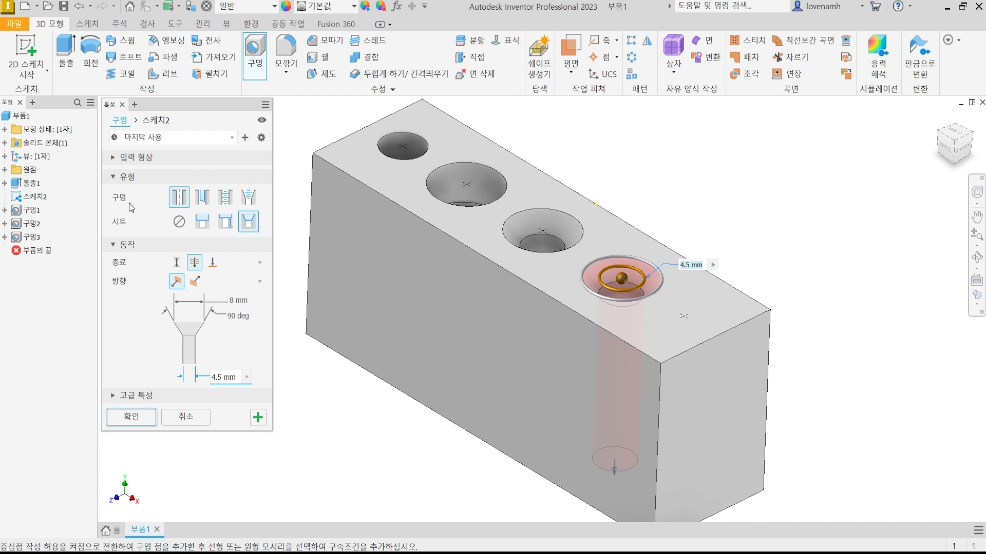
pyautogui.click(224, 195)
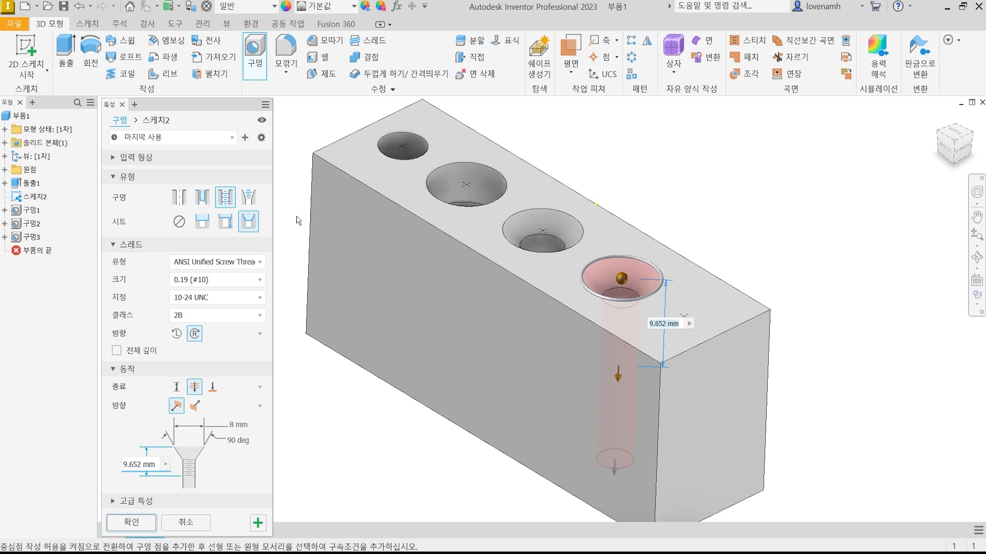
pyautogui.click(178, 221)
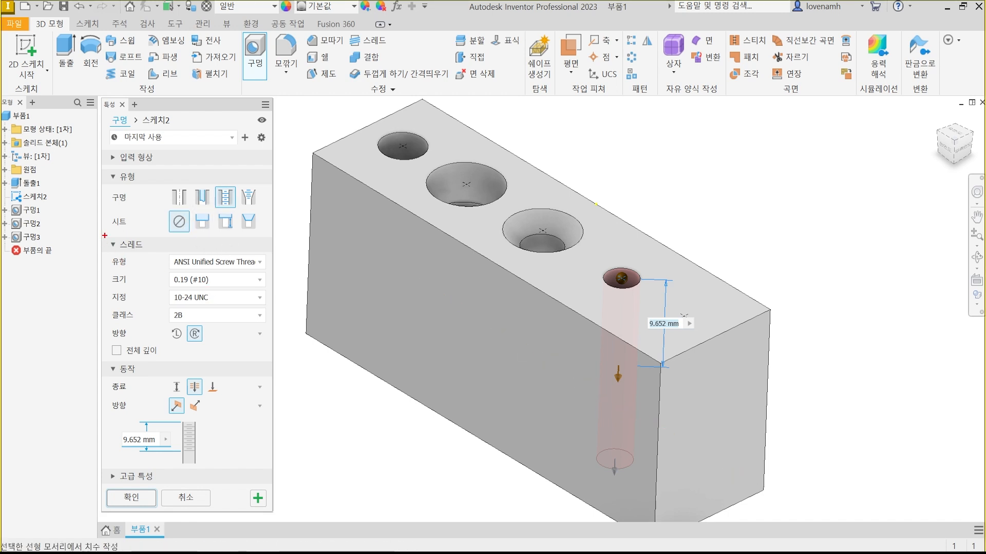
pyautogui.moveTo(104, 236)
pyautogui.mouseDown()
pyautogui.moveTo(259, 330)
pyautogui.moveTo(273, 355)
pyautogui.mouseUp()
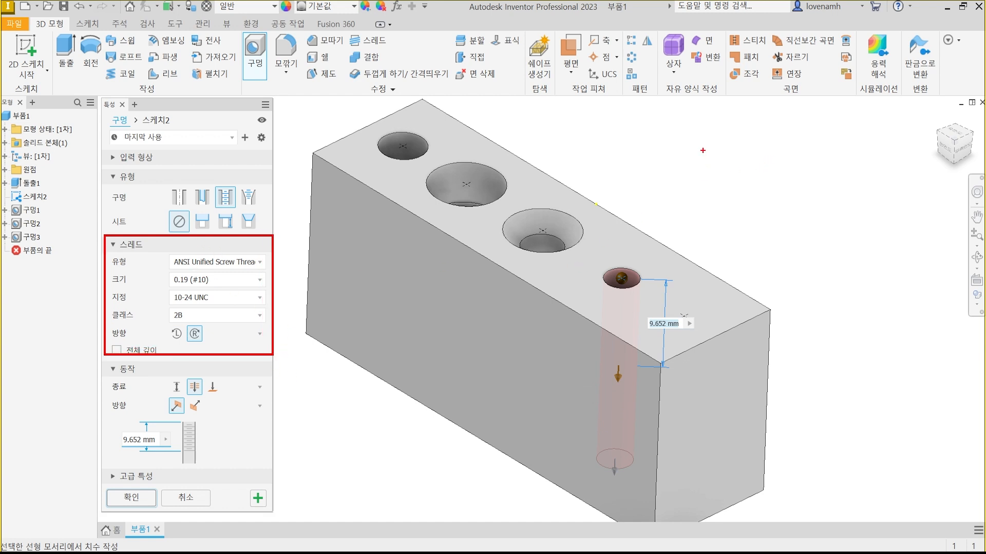
pyautogui.moveTo(697, 131); pyautogui.dragTo(712, 214)
pyautogui.moveTo(707, 214)
pyautogui.mouseDown()
pyautogui.moveTo(723, 201)
pyautogui.moveTo(725, 214)
pyautogui.mouseUp()
pyautogui.moveTo(734, 188)
pyautogui.mouseDown()
pyautogui.moveTo(736, 208)
pyautogui.moveTo(732, 189)
pyautogui.mouseUp()
pyautogui.moveTo(748, 235)
pyautogui.mouseDown()
pyautogui.moveTo(739, 171)
pyautogui.moveTo(748, 234)
pyautogui.mouseUp()
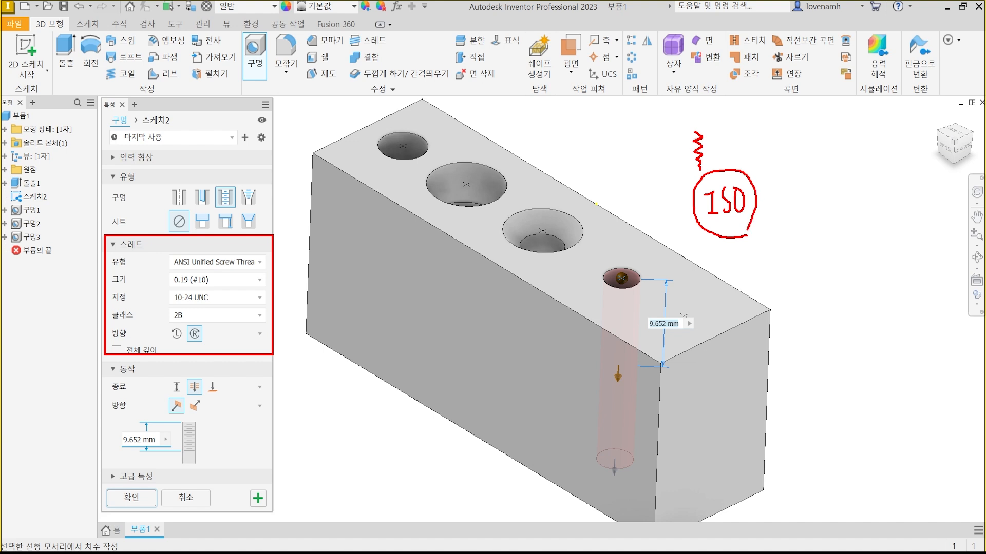
pyautogui.moveTo(789, 202)
pyautogui.mouseDown()
pyautogui.moveTo(789, 171)
pyautogui.moveTo(801, 169)
pyautogui.moveTo(804, 204)
pyautogui.mouseUp()
pyautogui.press('Escape')
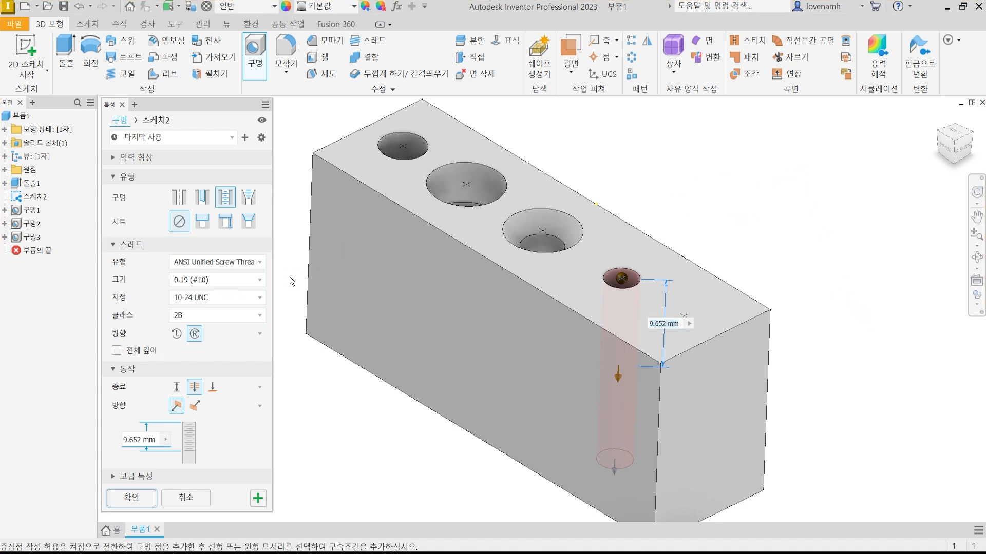
# Try the ISO Metric profile thread type with size 6 for the tapped hole.
pyautogui.click(258, 263)
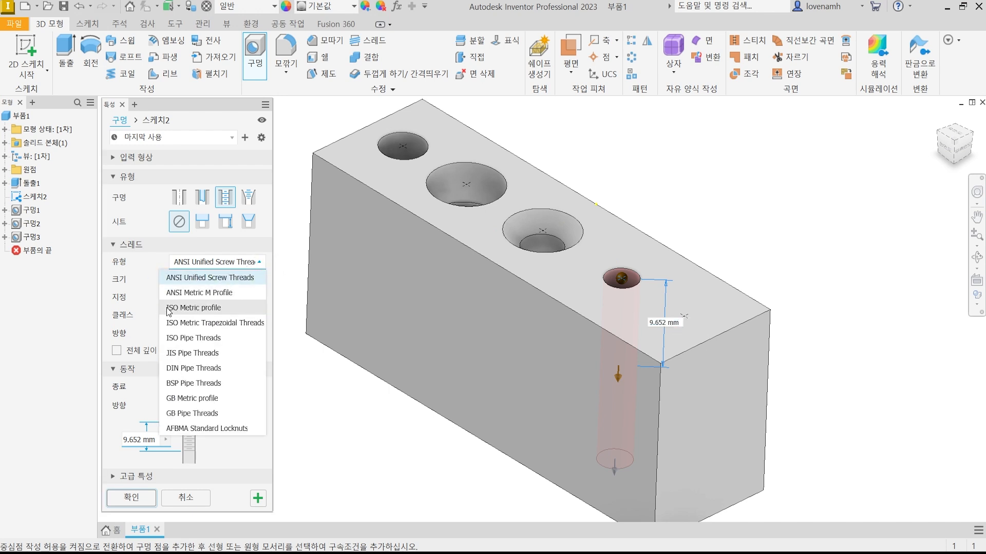
pyautogui.click(222, 308)
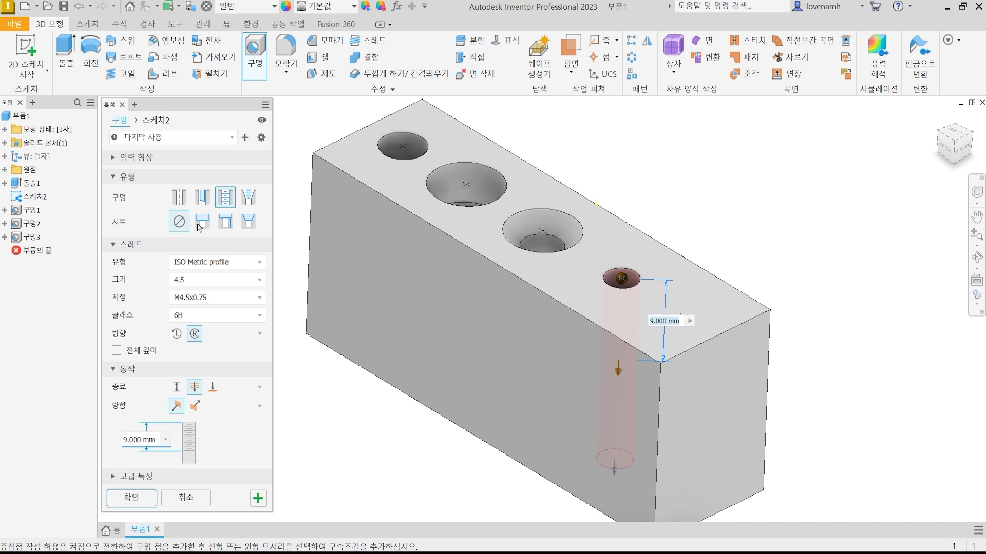
pyautogui.click(196, 280)
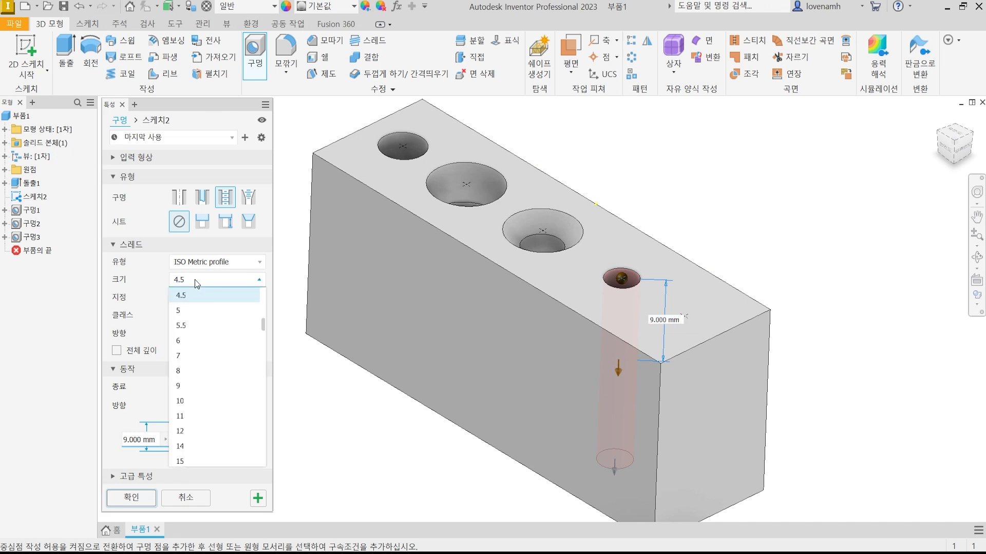
pyautogui.click(192, 341)
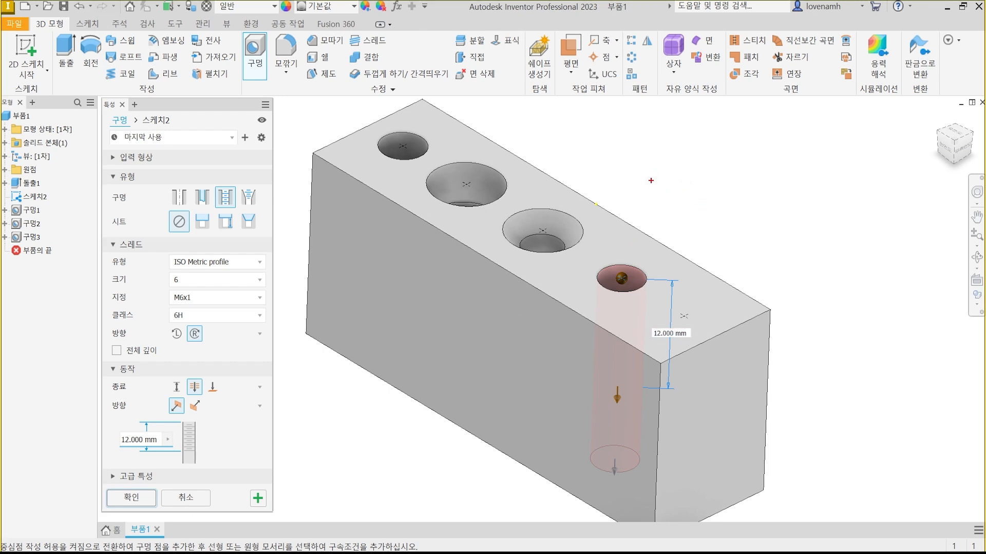
# Examine the M6x1 thread designation, relating M6 to the thread size and the second number to the pitch between adjacent crests.
pyautogui.moveTo(651, 181)
pyautogui.mouseDown()
pyautogui.moveTo(670, 150)
pyautogui.moveTo(688, 176)
pyautogui.moveTo(703, 151)
pyautogui.moveTo(725, 176)
pyautogui.mouseUp()
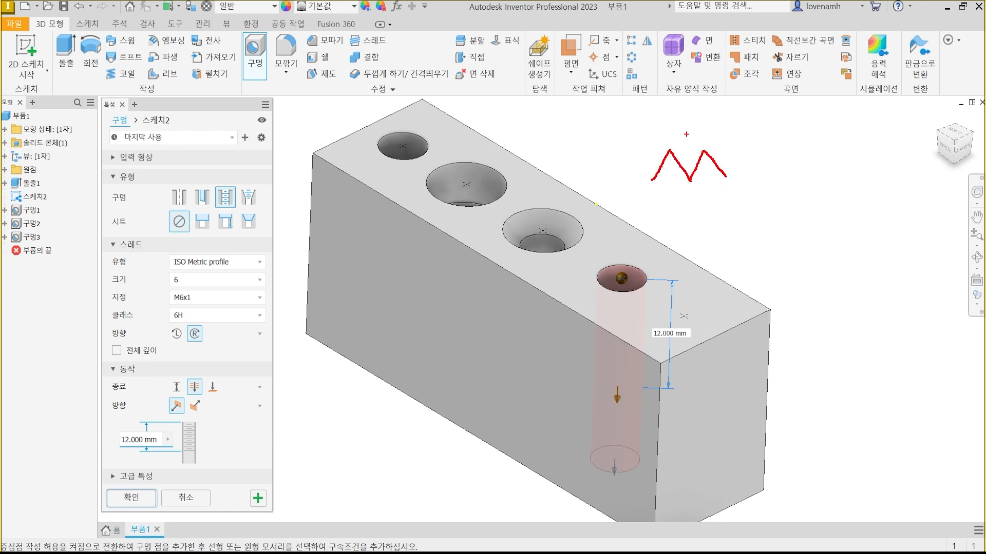
pyautogui.moveTo(669, 144); pyautogui.dragTo(670, 97)
pyautogui.moveTo(703, 149)
pyautogui.mouseDown()
pyautogui.moveTo(699, 93)
pyautogui.moveTo(700, 115)
pyautogui.moveTo(679, 125)
pyautogui.mouseUp()
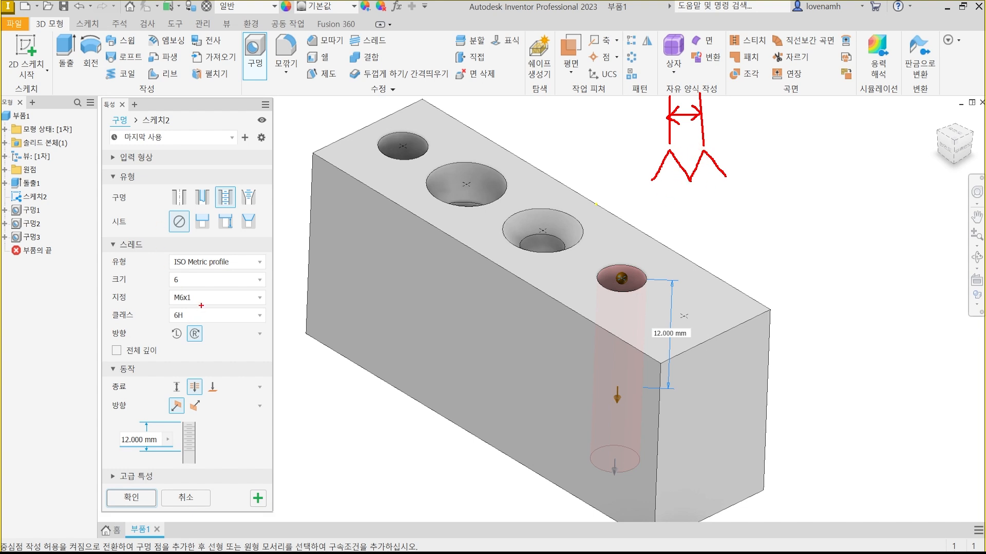
pyautogui.moveTo(200, 306)
pyautogui.mouseDown()
pyautogui.moveTo(165, 304)
pyautogui.moveTo(193, 288)
pyautogui.mouseUp()
pyautogui.moveTo(171, 303); pyautogui.dragTo(206, 304)
pyautogui.moveTo(780, 135); pyautogui.dragTo(780, 154)
pyautogui.moveTo(794, 134)
pyautogui.mouseDown()
pyautogui.moveTo(794, 157)
pyautogui.moveTo(778, 151)
pyautogui.mouseUp()
pyautogui.moveTo(784, 153)
pyautogui.mouseDown()
pyautogui.moveTo(789, 168)
pyautogui.moveTo(800, 163)
pyautogui.mouseUp()
pyautogui.moveTo(805, 147)
pyautogui.mouseDown()
pyautogui.moveTo(809, 139)
pyautogui.moveTo(801, 165)
pyautogui.moveTo(818, 165)
pyautogui.mouseUp()
pyautogui.moveTo(819, 167)
pyautogui.mouseDown()
pyautogui.moveTo(812, 186)
pyautogui.moveTo(776, 165)
pyautogui.moveTo(821, 188)
pyautogui.mouseUp()
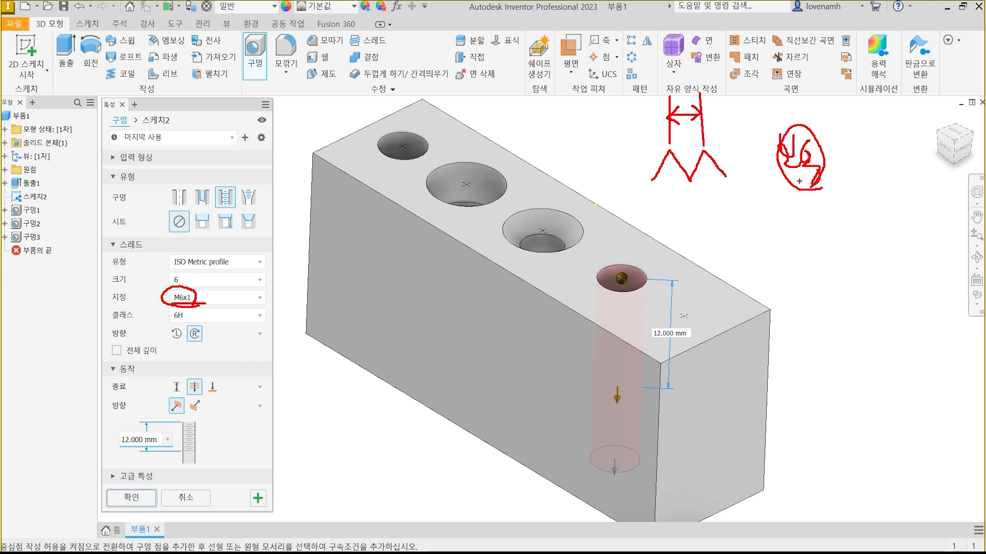
pyautogui.moveTo(797, 190); pyautogui.dragTo(808, 265)
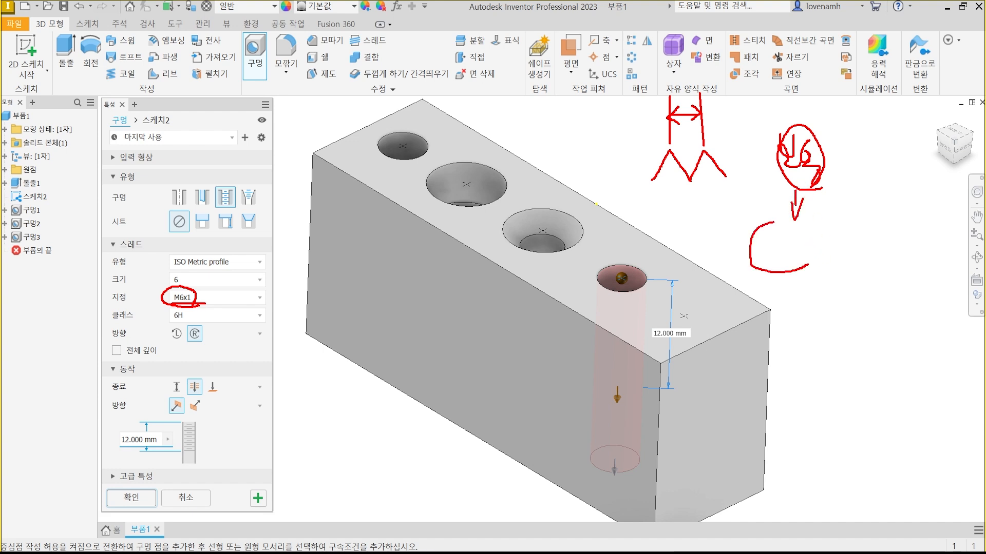
pyautogui.moveTo(774, 221); pyautogui.dragTo(767, 272)
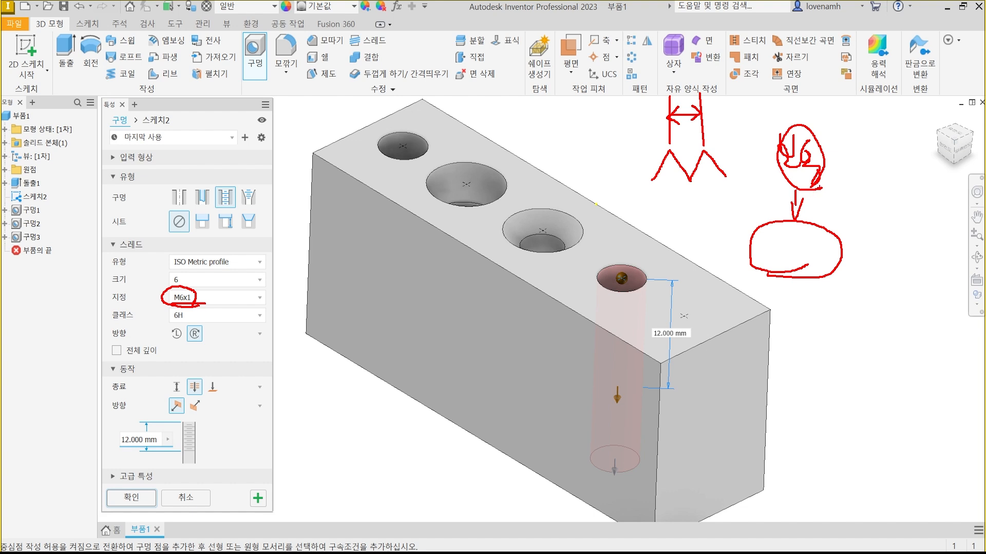
pyautogui.moveTo(805, 167)
pyautogui.mouseDown()
pyautogui.moveTo(782, 163)
pyautogui.moveTo(795, 181)
pyautogui.mouseUp()
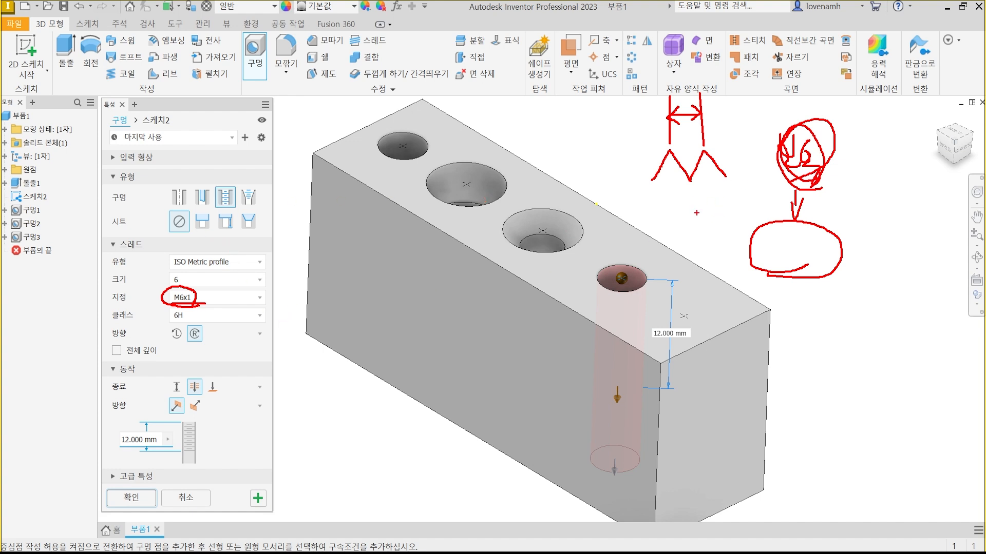
pyautogui.moveTo(691, 199)
pyautogui.mouseDown()
pyautogui.moveTo(702, 213)
pyautogui.moveTo(690, 212)
pyautogui.mouseUp()
pyautogui.moveTo(709, 194)
pyautogui.mouseDown()
pyautogui.moveTo(710, 212)
pyautogui.moveTo(723, 214)
pyautogui.moveTo(701, 233)
pyautogui.mouseUp()
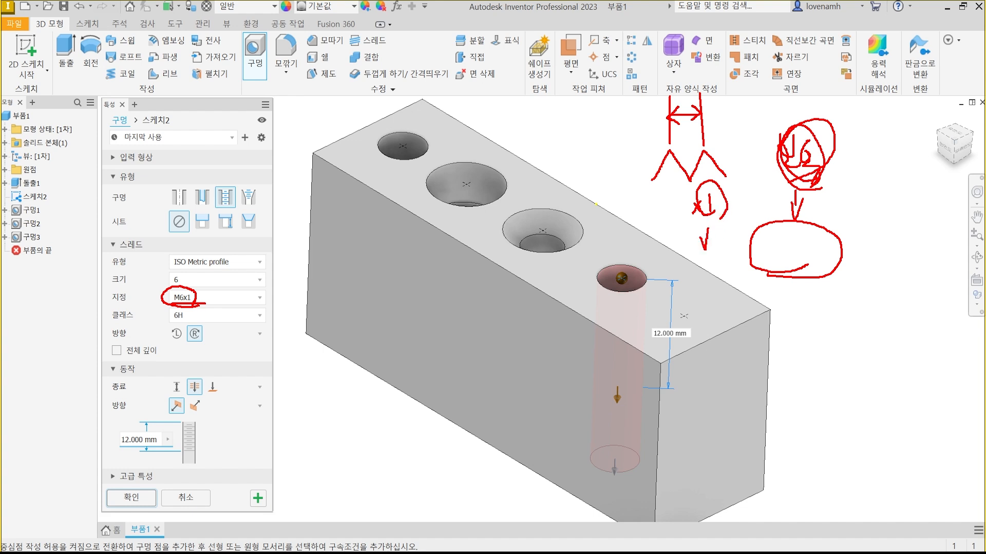
pyautogui.moveTo(712, 179); pyautogui.dragTo(709, 128)
pyautogui.moveTo(713, 227)
pyautogui.mouseDown()
pyautogui.moveTo(710, 254)
pyautogui.moveTo(707, 245)
pyautogui.mouseUp()
pyautogui.moveTo(718, 236); pyautogui.dragTo(713, 241)
pyautogui.press('Escape')
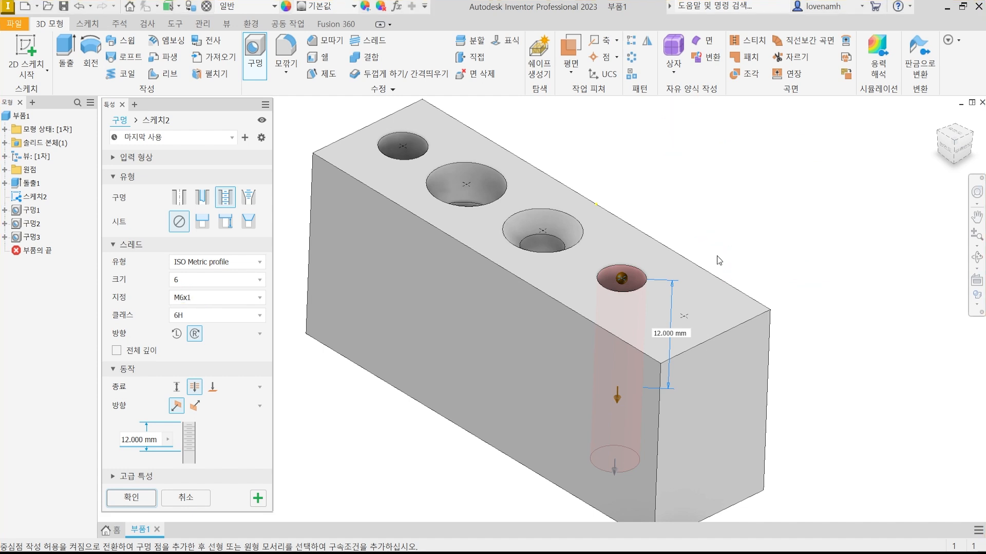
# Cancel the unfinished tapped hole and make 스케치2 under the third hole visible again.
pyautogui.press('Escape')
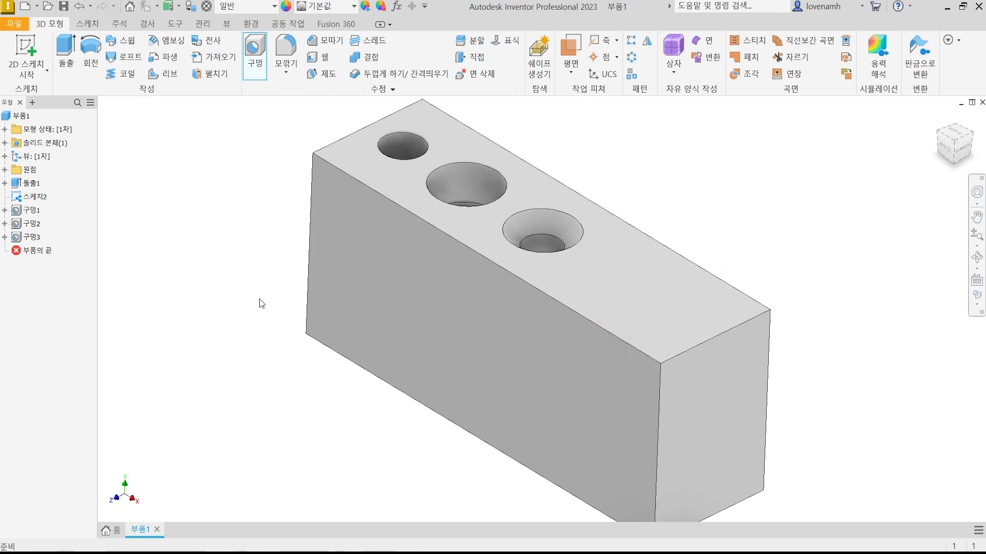
pyautogui.click(254, 56)
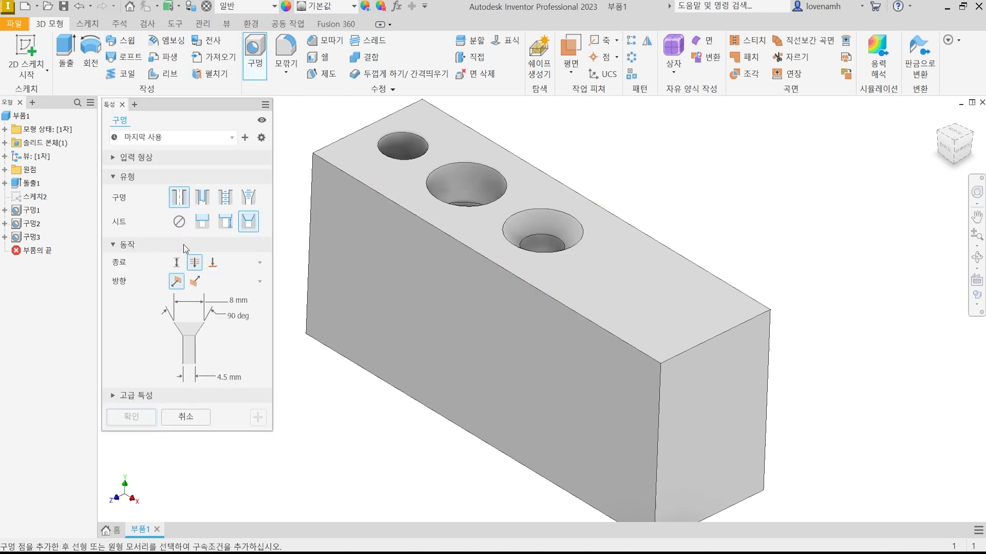
pyautogui.press('Escape')
pyautogui.click(5, 237)
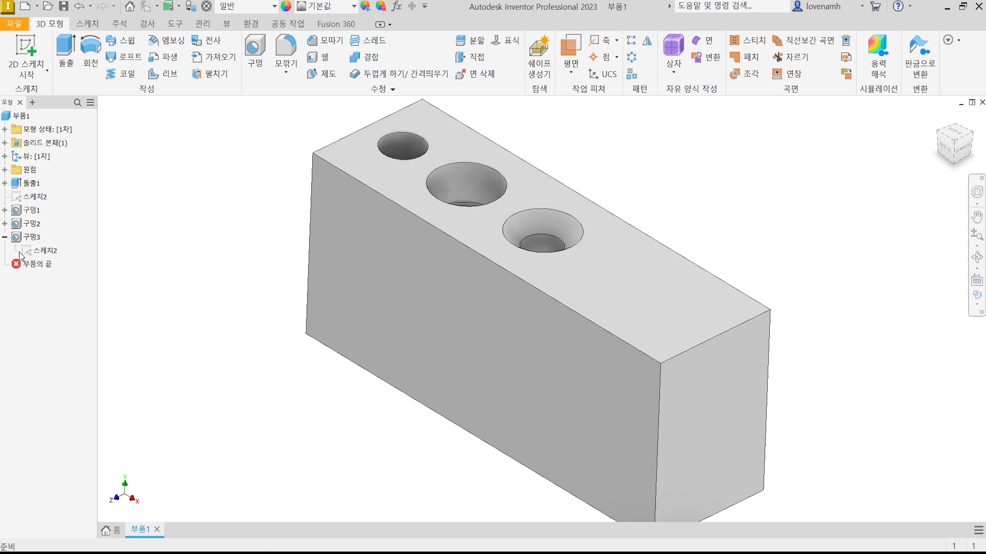
pyautogui.click(38, 251)
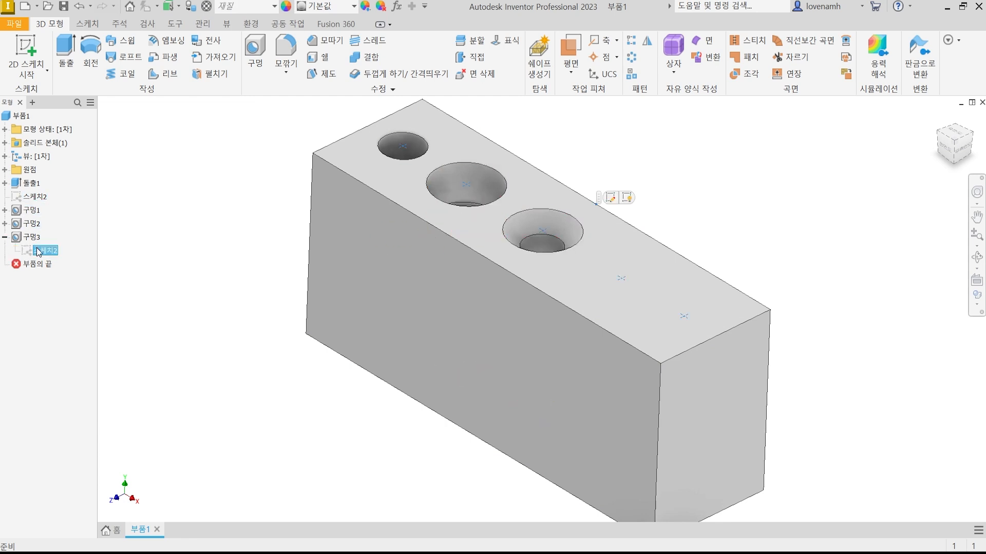
pyautogui.rightClick(37, 251)
pyautogui.click(61, 386)
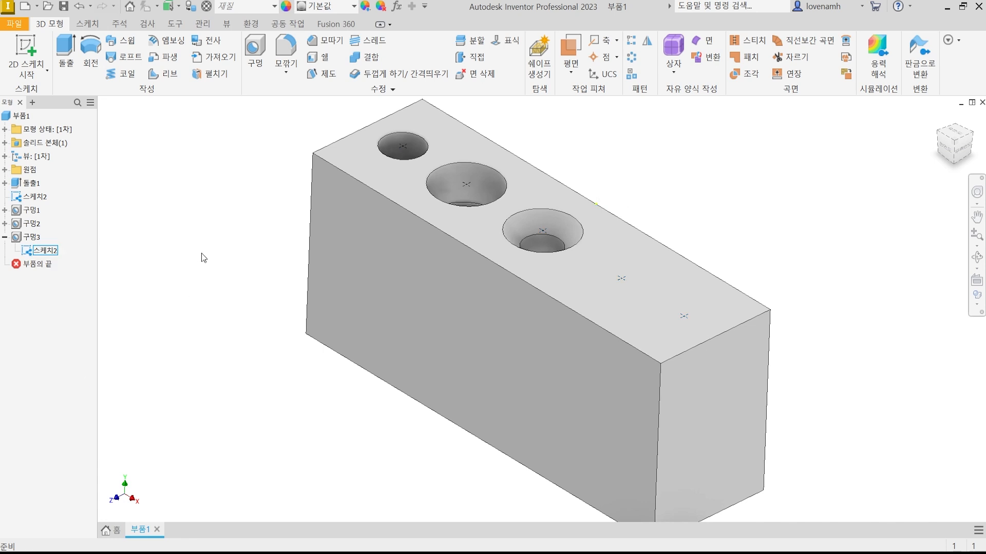
# Start a hole at the fourth sketch point only, set as tapped with no seat and ISO Metric profile threads.
pyautogui.click(254, 51)
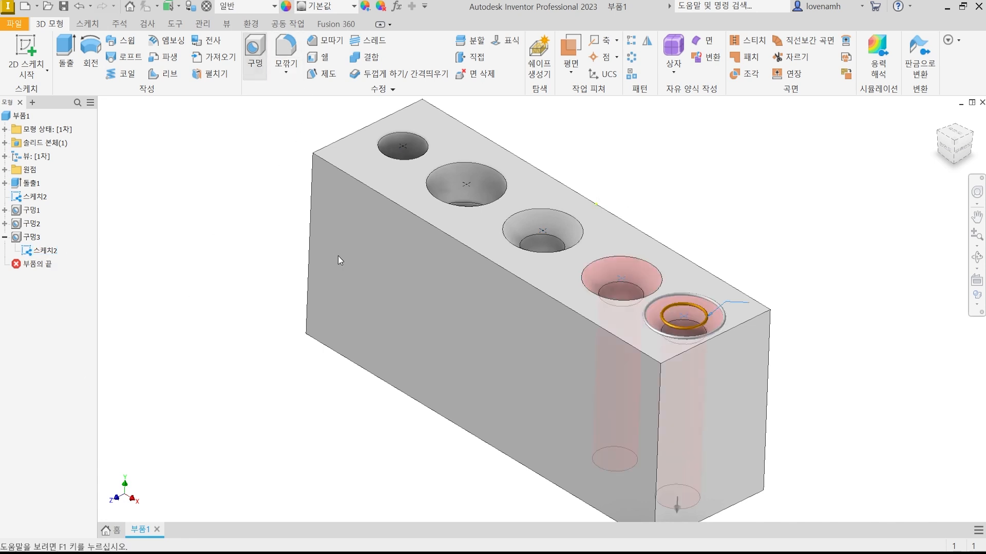
pyautogui.click(685, 316)
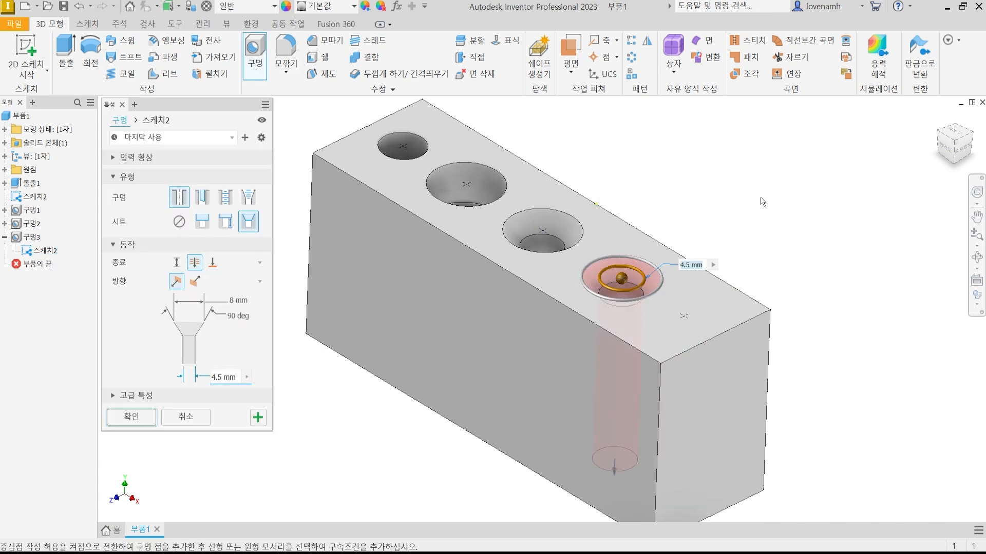
pyautogui.click(226, 198)
pyautogui.click(211, 263)
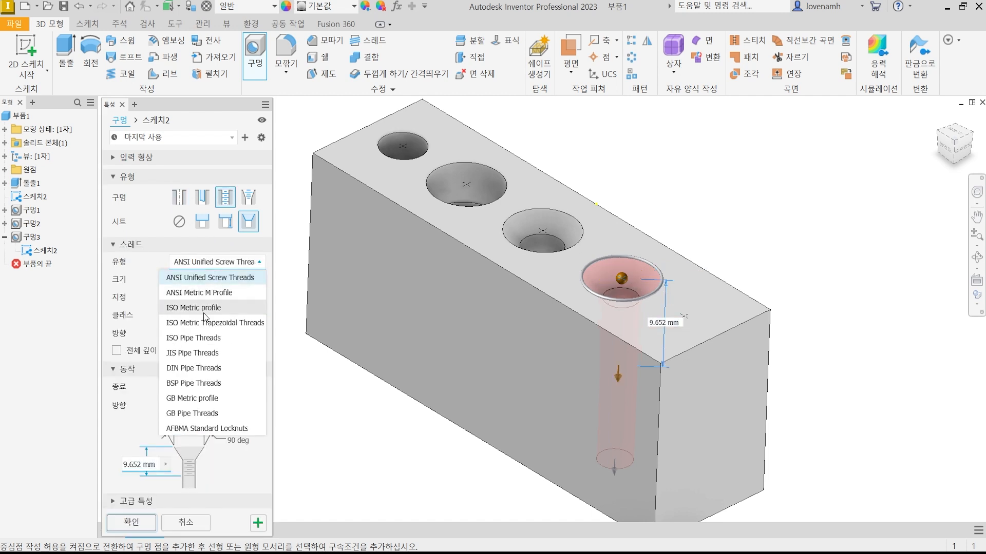
pyautogui.click(207, 304)
pyautogui.click(180, 222)
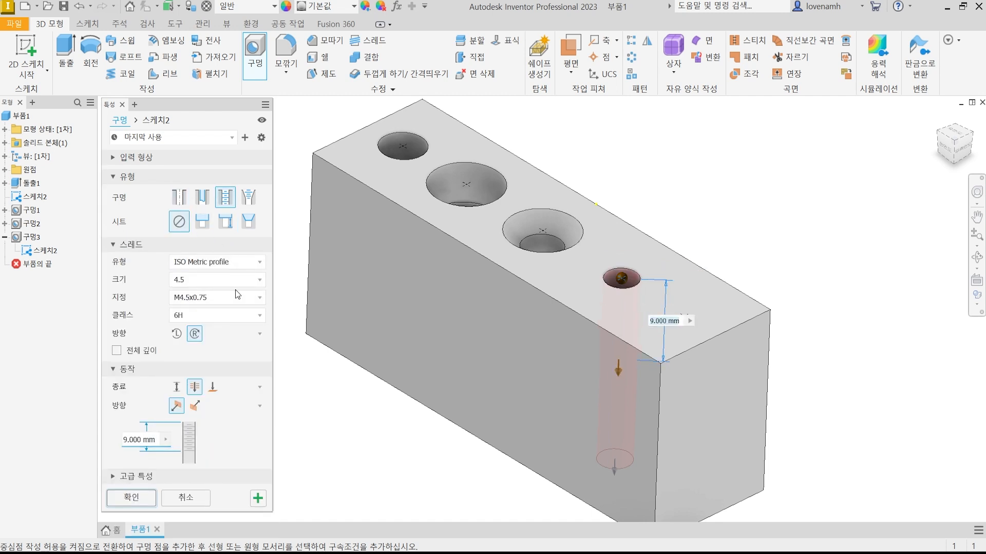
# Set the thread size to 6 with designation M6x1 and make the tapped hole terminate at a distance.
pyautogui.click(198, 280)
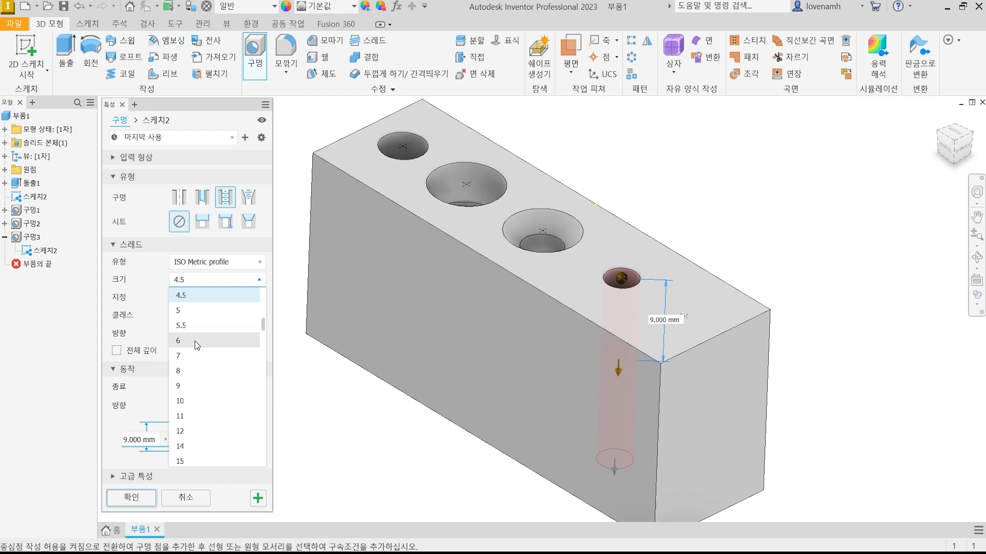
pyautogui.click(195, 341)
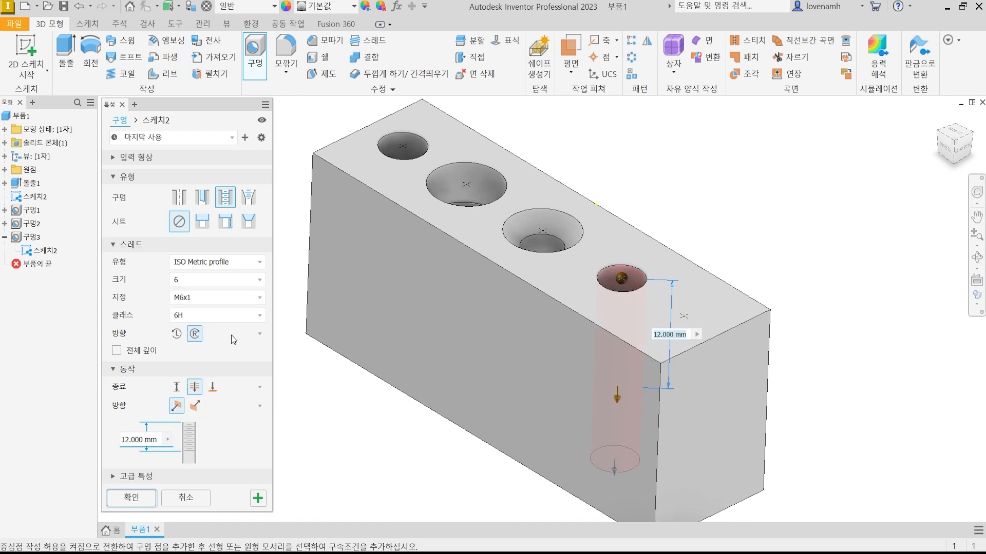
pyautogui.click(260, 300)
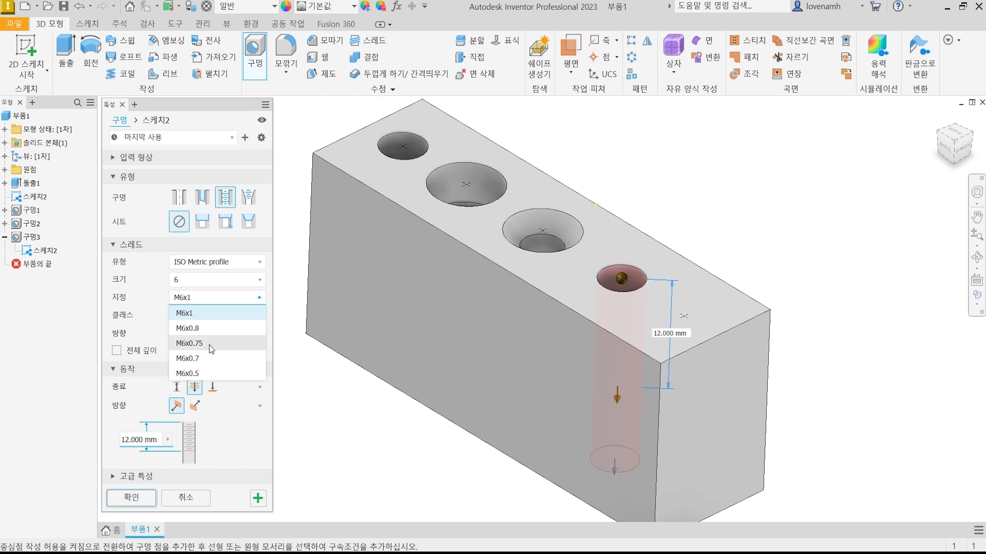
pyautogui.click(205, 312)
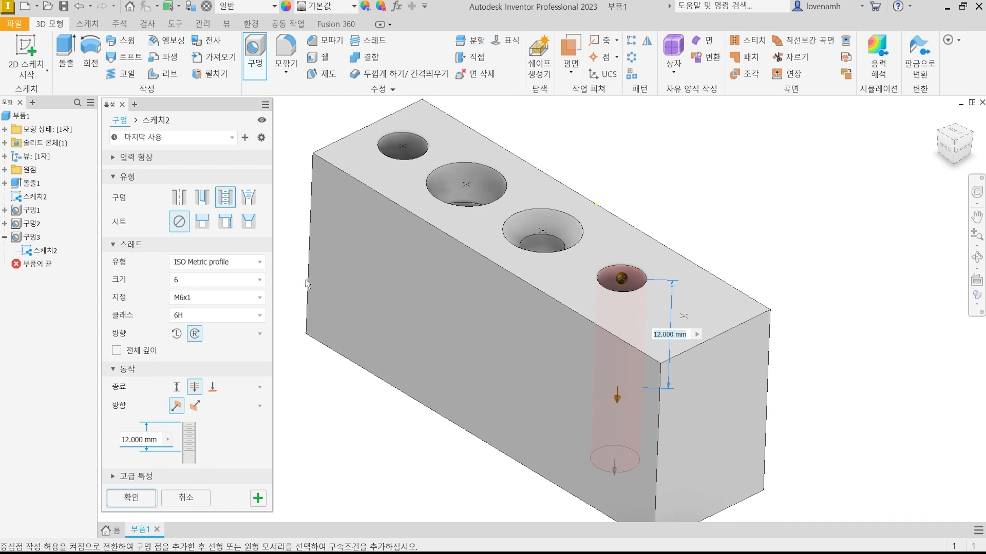
pyautogui.click(177, 393)
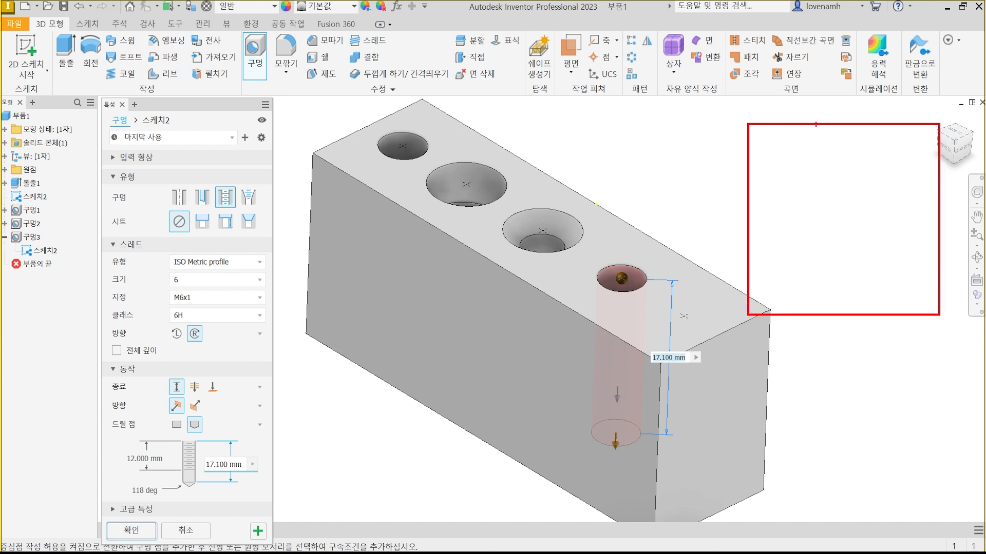
# Illustrate the blind hole as an on-screen cross-section with a conical drill point and a drilled depth of 10.
pyautogui.moveTo(815, 124)
pyautogui.keyDown('ctrl'); pyautogui.mouseDown()
pyautogui.moveTo(872, 243)
pyautogui.moveTo(862, 278)
pyautogui.moveTo(831, 289)
pyautogui.moveTo(842, 294)
pyautogui.moveTo(862, 278)
pyautogui.mouseUp(); pyautogui.keyUp('ctrl')
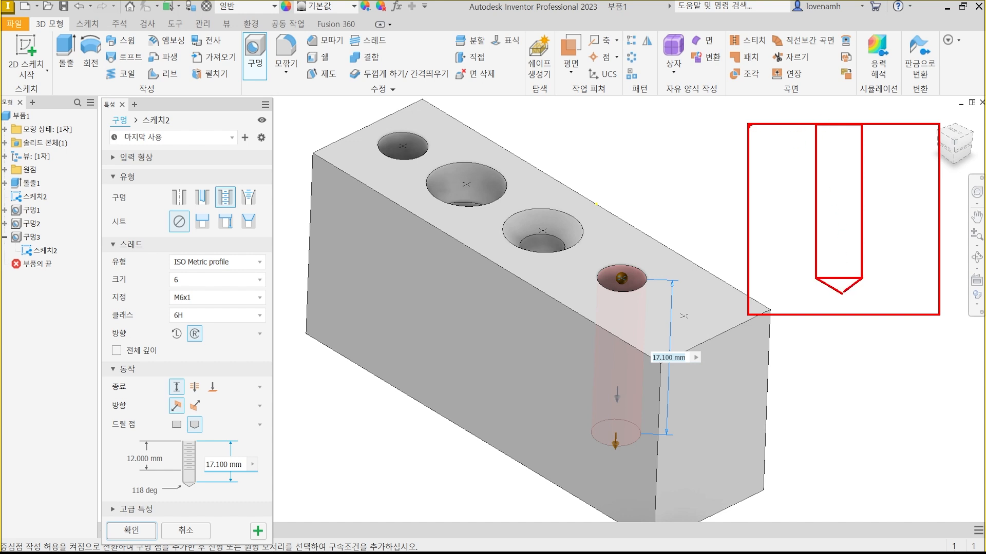
pyautogui.moveTo(749, 126)
pyautogui.keyDown('shift'); pyautogui.mouseDown()
pyautogui.moveTo(690, 124)
pyautogui.moveTo(725, 203)
pyautogui.moveTo(724, 282)
pyautogui.moveTo(810, 279)
pyautogui.mouseUp(); pyautogui.keyUp('shift')
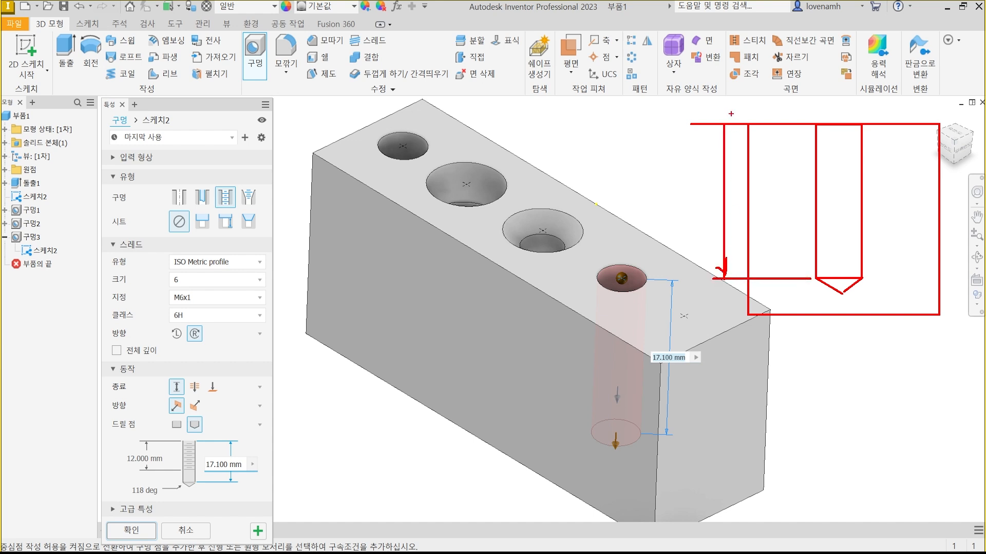
pyautogui.moveTo(718, 133); pyautogui.dragTo(724, 122)
pyautogui.moveTo(685, 171)
pyautogui.mouseDown()
pyautogui.moveTo(686, 183)
pyautogui.moveTo(706, 175)
pyautogui.mouseUp()
# Note a circled tap depth of 8 plus an allowance of 1.5 beside the on-screen cross-section.
pyautogui.moveTo(551, 109)
pyautogui.mouseDown()
pyautogui.moveTo(591, 108)
pyautogui.moveTo(587, 128)
pyautogui.mouseUp()
pyautogui.moveTo(598, 120); pyautogui.dragTo(629, 126)
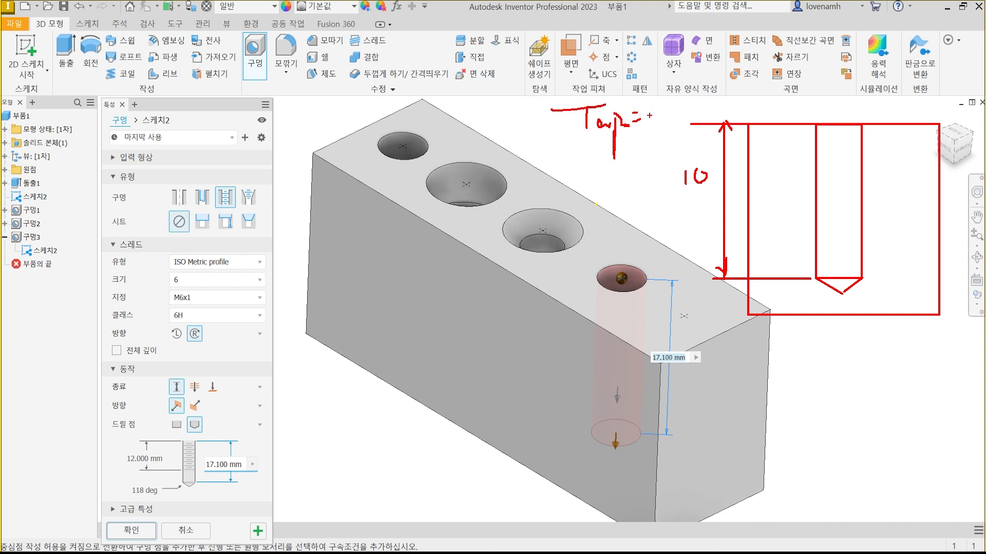
pyautogui.moveTo(657, 84)
pyautogui.mouseDown()
pyautogui.moveTo(654, 109)
pyautogui.moveTo(684, 99)
pyautogui.mouseUp()
pyautogui.moveTo(687, 134)
pyautogui.mouseDown()
pyautogui.moveTo(524, 134)
pyautogui.moveTo(694, 119)
pyautogui.moveTo(649, 138)
pyautogui.mouseUp()
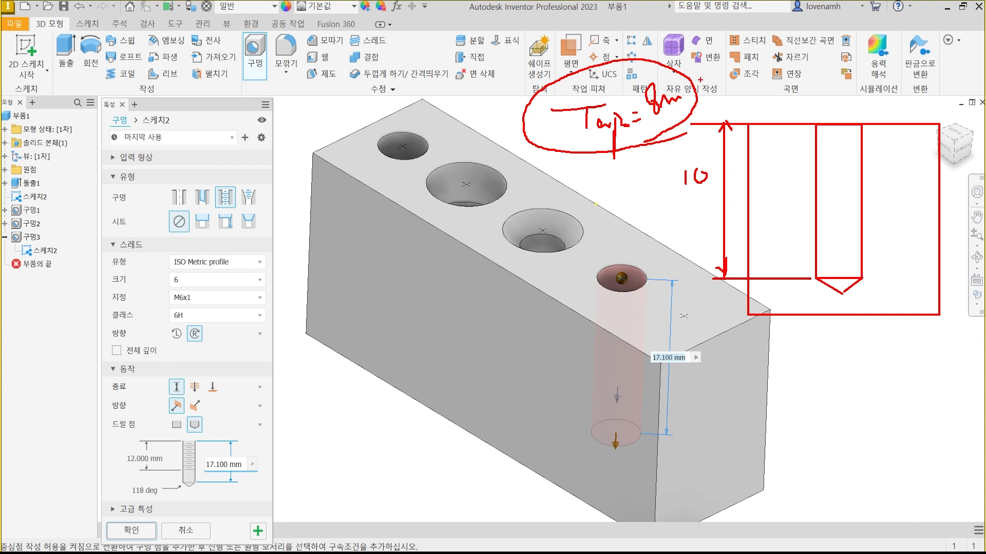
pyautogui.moveTo(701, 87)
pyautogui.mouseDown()
pyautogui.moveTo(726, 82)
pyautogui.moveTo(716, 97)
pyautogui.mouseUp()
pyautogui.moveTo(733, 65)
pyautogui.mouseDown()
pyautogui.moveTo(730, 90)
pyautogui.moveTo(750, 63)
pyautogui.moveTo(812, 68)
pyautogui.moveTo(779, 84)
pyautogui.moveTo(789, 68)
pyautogui.mouseUp()
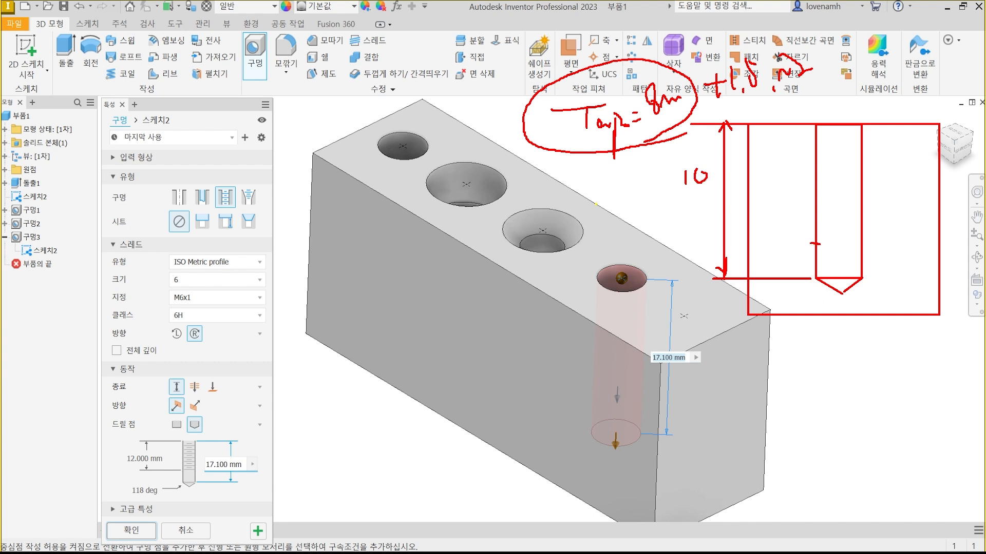
# Illustrate the threads along the cross-section's hole wall, marking where they start, the tap limit and the drilled bottom.
pyautogui.moveTo(813, 186); pyautogui.dragTo(810, 129)
pyautogui.moveTo(710, 189)
pyautogui.mouseDown()
pyautogui.moveTo(685, 150)
pyautogui.moveTo(714, 189)
pyautogui.mouseUp()
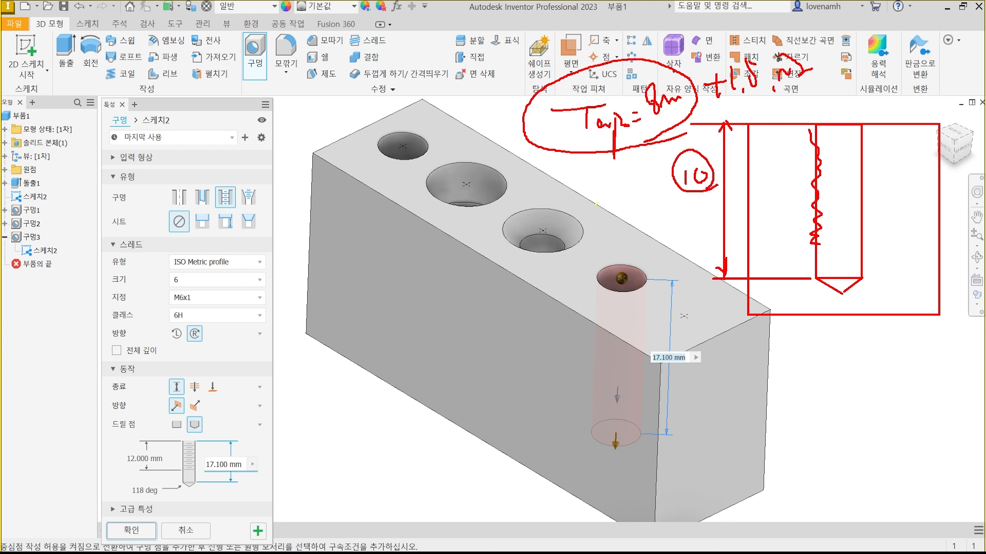
pyautogui.moveTo(660, 46); pyautogui.dragTo(671, 49)
pyautogui.moveTo(693, 190)
pyautogui.mouseDown()
pyautogui.moveTo(686, 155)
pyautogui.moveTo(703, 168)
pyautogui.mouseUp()
pyautogui.moveTo(824, 124)
pyautogui.mouseDown()
pyautogui.moveTo(865, 132)
pyautogui.moveTo(824, 152)
pyautogui.moveTo(824, 240)
pyautogui.moveTo(852, 267)
pyautogui.moveTo(834, 277)
pyautogui.mouseUp()
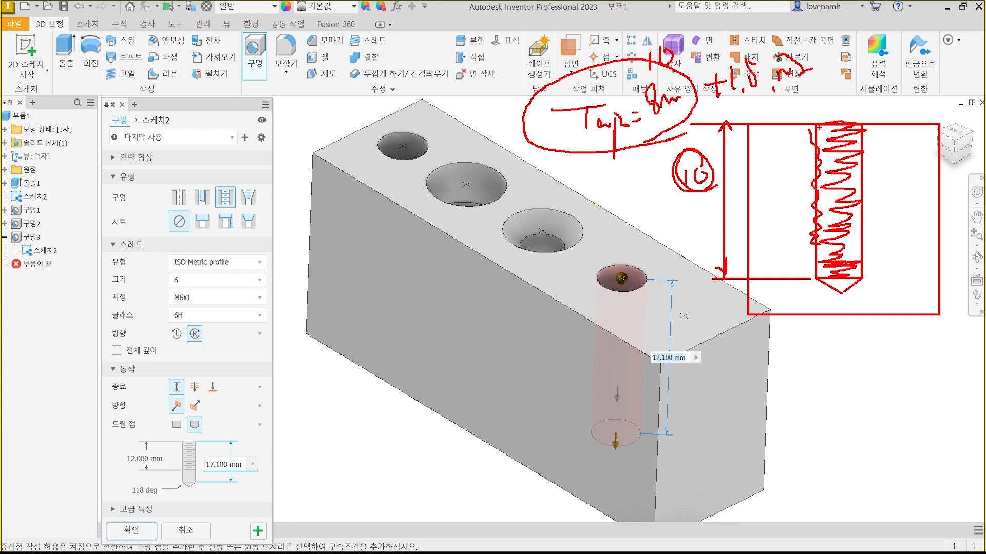
pyautogui.moveTo(817, 126); pyautogui.dragTo(815, 124)
pyautogui.moveTo(807, 270); pyautogui.dragTo(816, 282)
pyautogui.moveTo(808, 226); pyautogui.dragTo(810, 252)
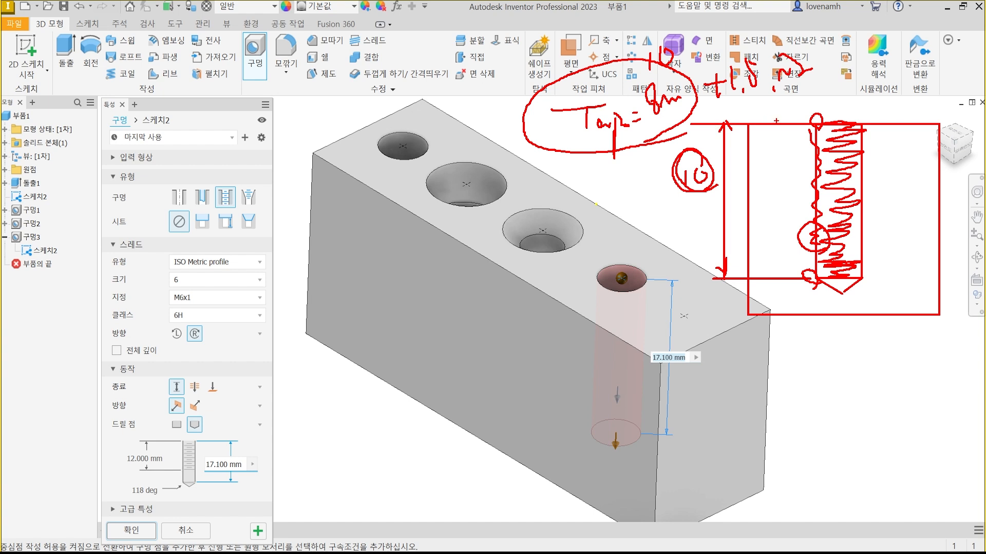
# Mark the tap depth limit, relate it to the hole's thread depth setting, and clear all on-screen annotations.
pyautogui.moveTo(829, 246); pyautogui.dragTo(659, 246)
pyautogui.moveTo(679, 120)
pyautogui.mouseDown()
pyautogui.moveTo(680, 64)
pyautogui.moveTo(673, 114)
pyautogui.mouseUp()
pyautogui.moveTo(714, 202)
pyautogui.mouseDown()
pyautogui.moveTo(671, 172)
pyautogui.moveTo(711, 180)
pyautogui.mouseUp()
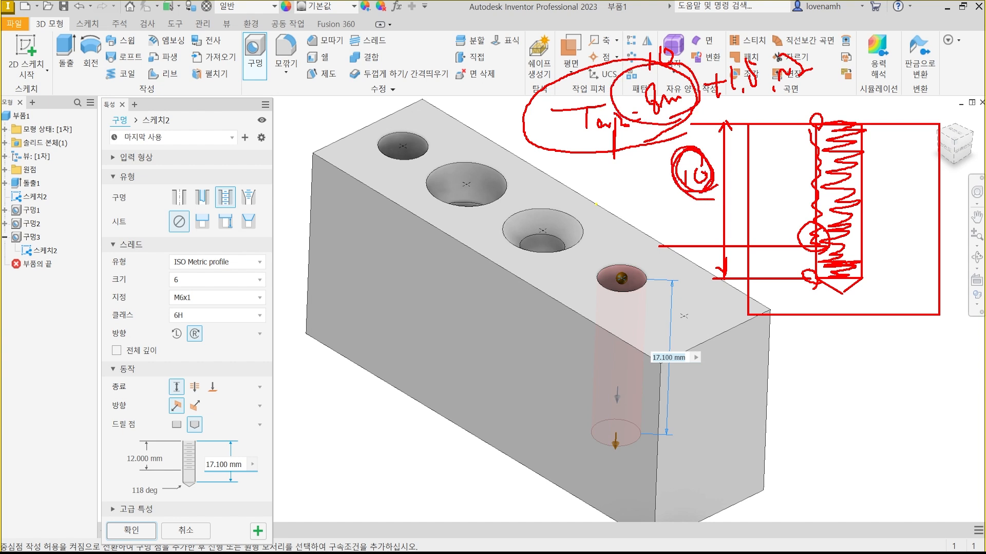
pyautogui.moveTo(741, 103); pyautogui.dragTo(814, 85)
pyautogui.moveTo(165, 463)
pyautogui.mouseDown()
pyautogui.moveTo(116, 458)
pyautogui.moveTo(177, 461)
pyautogui.moveTo(152, 473)
pyautogui.mouseUp()
pyautogui.press('Escape')
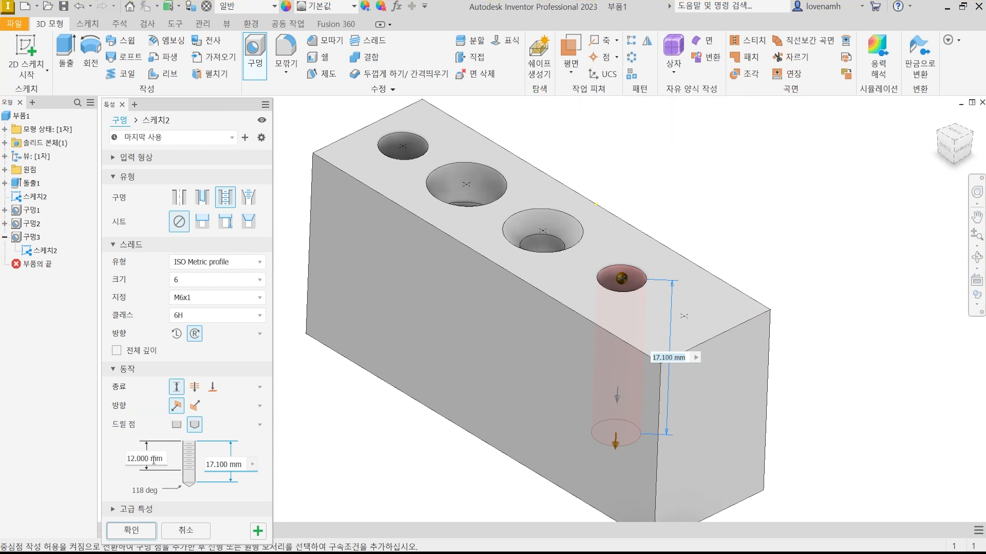
# Set the thread depth of the M6x1 hole at the fourth point to 15 mm.
pyautogui.click(153, 460)
pyautogui.write('15')
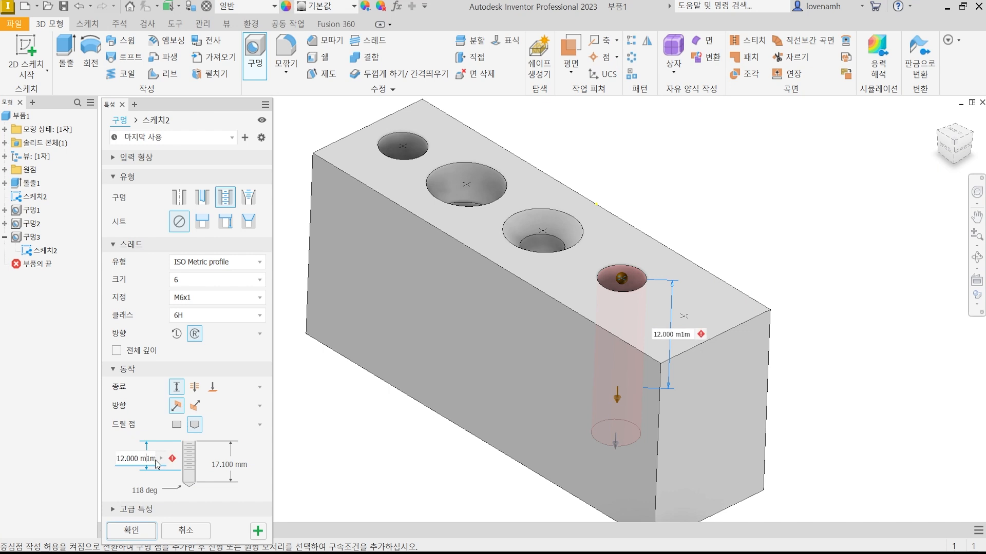
pyautogui.click(948, 156)
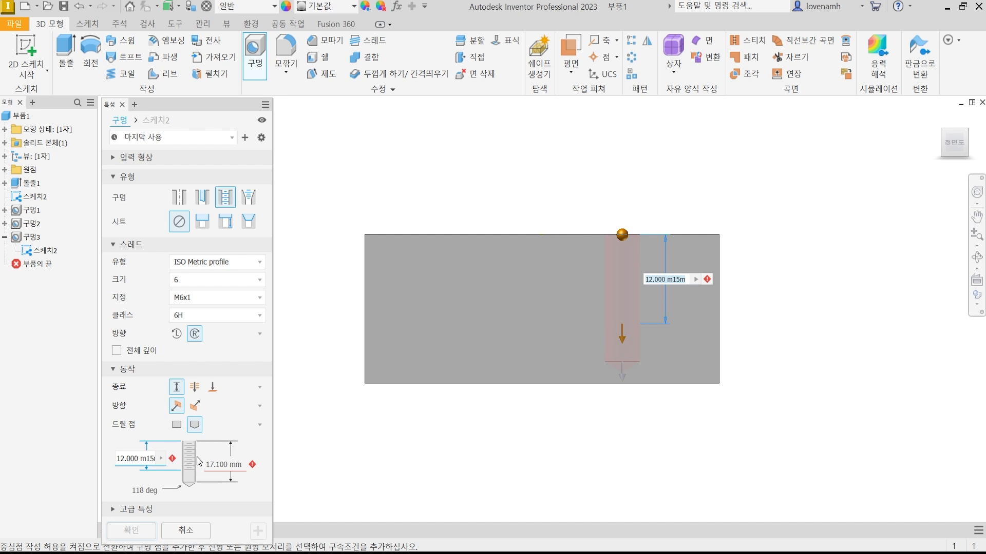
pyautogui.click(229, 465)
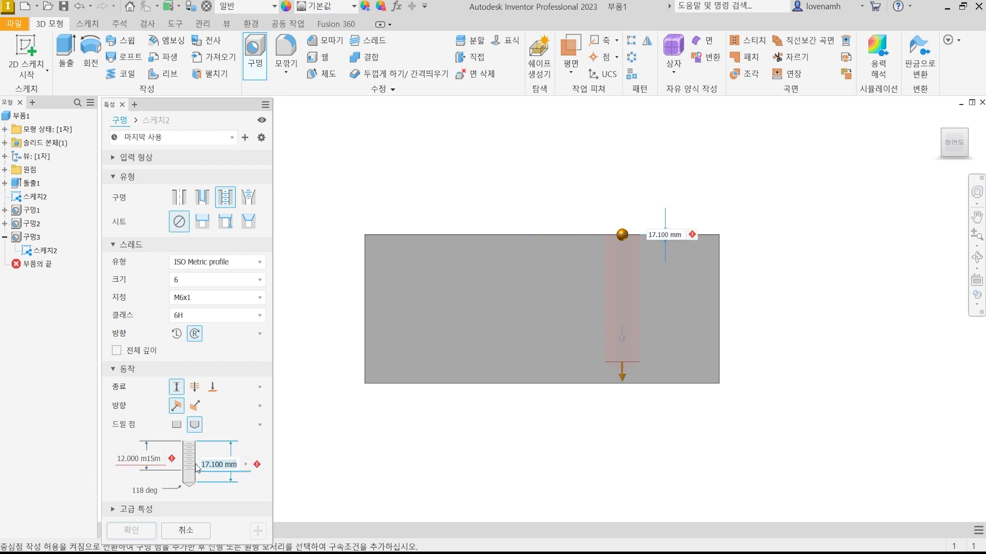
pyautogui.click(160, 462)
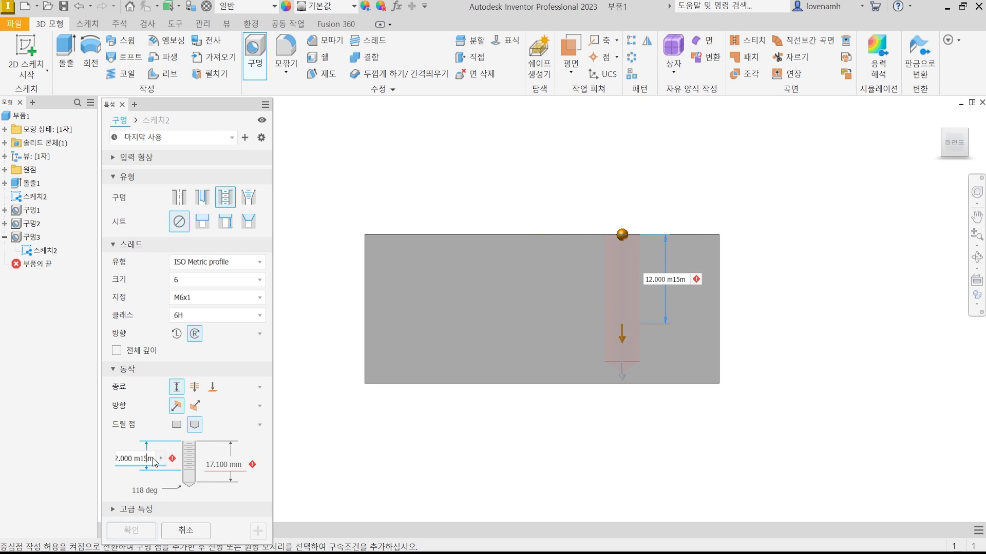
pyautogui.doubleClick(152, 458)
pyautogui.write('15')
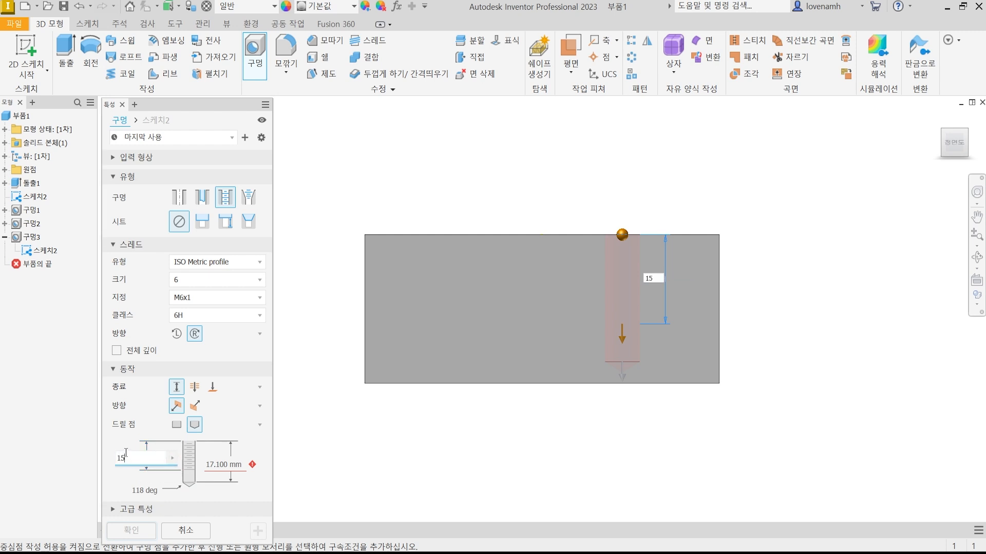
# Set the drilled depth of the fourth hole to 17 mm and check its preview from the front.
pyautogui.doubleClick(233, 464)
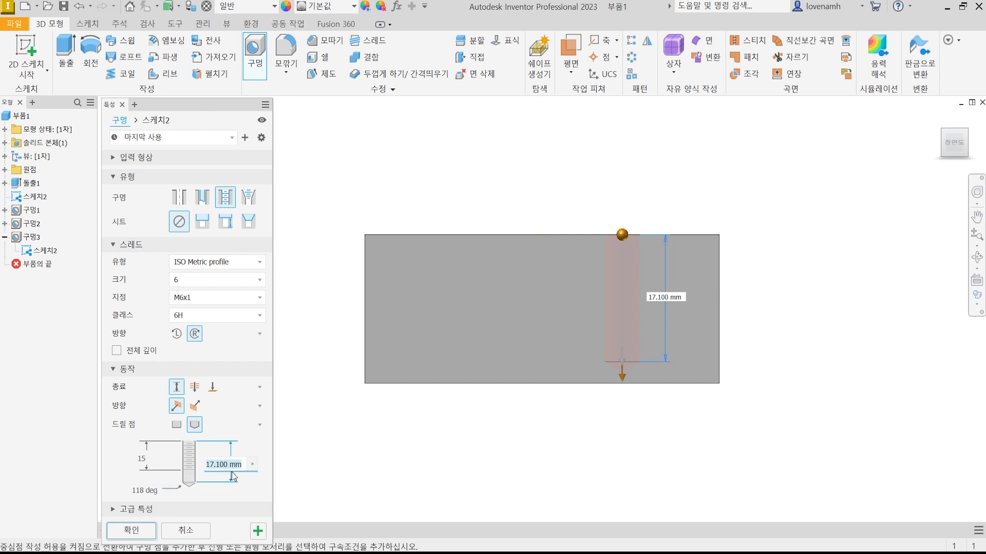
pyautogui.write('17')
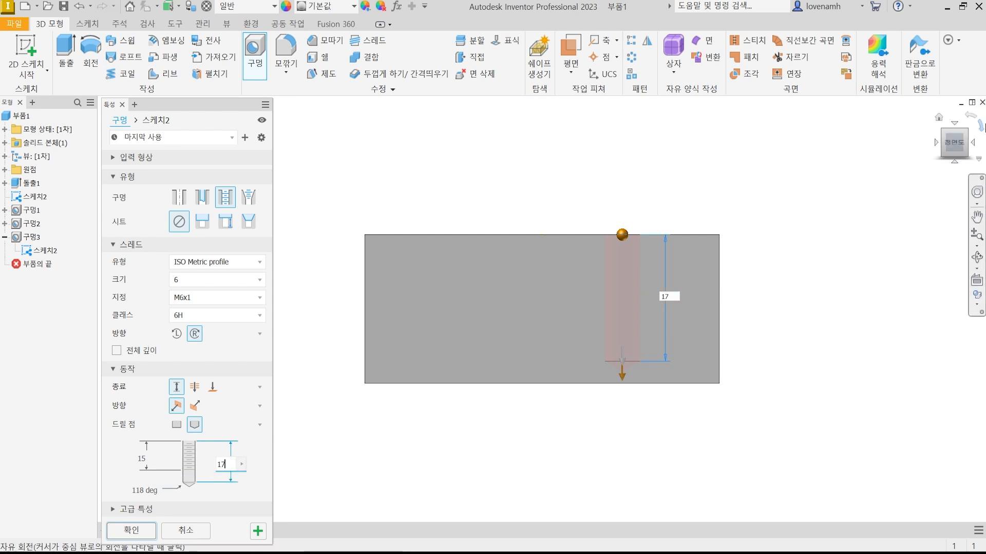
pyautogui.scroll(3, 673, 338)
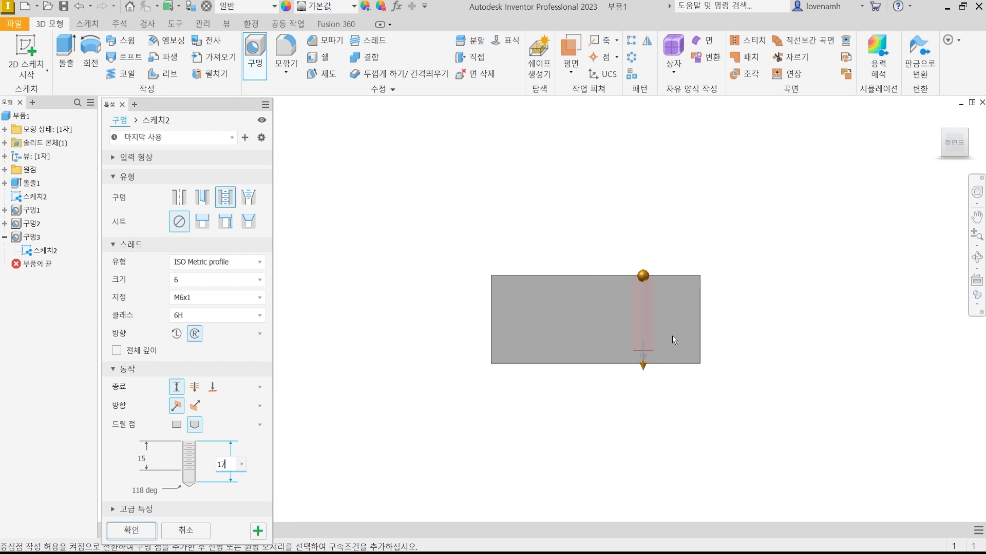
pyautogui.scroll(-4, 663, 335)
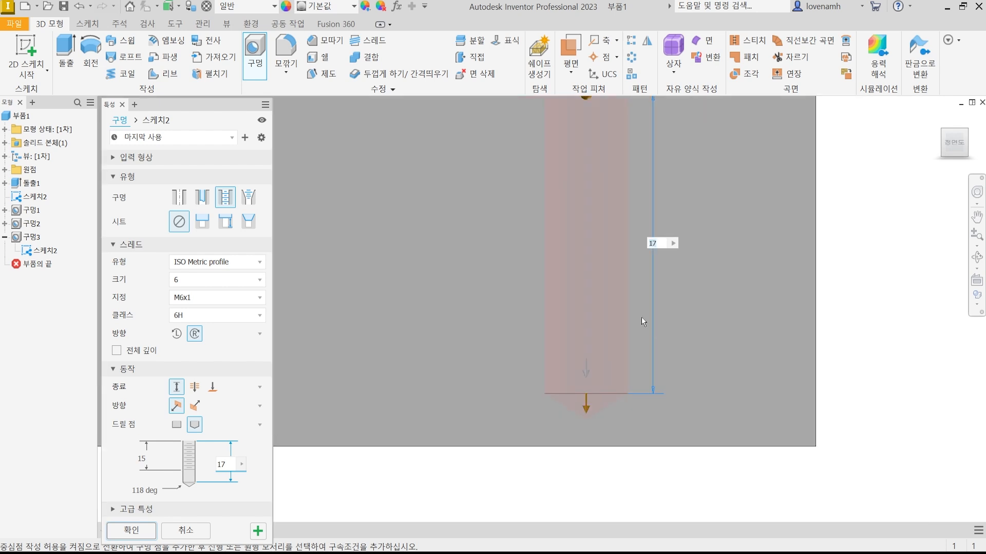
pyautogui.moveTo(764, 260); pyautogui.dragTo(766, 311, button='middle')
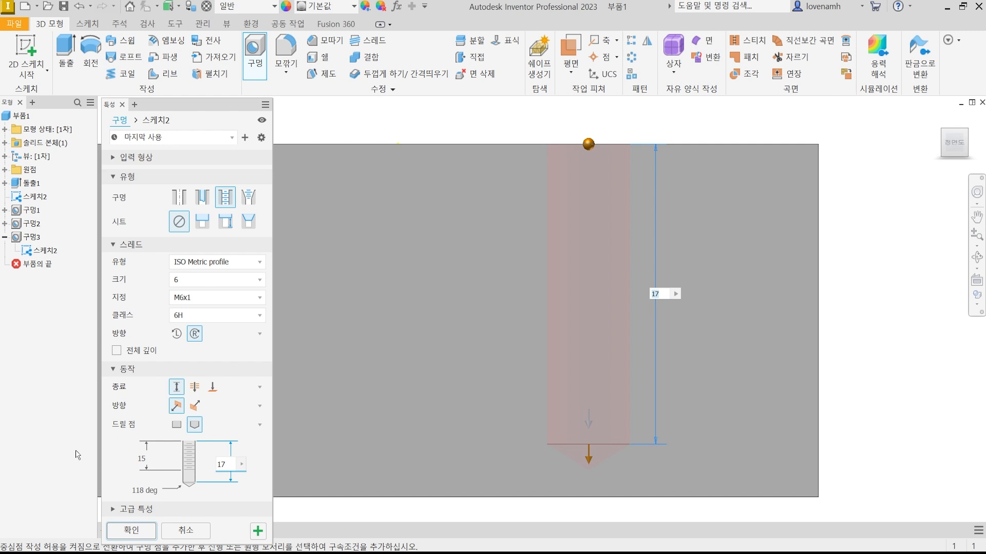
# Create the tapped hole at the fourth point and continue with a new hole at the fifth point.
pyautogui.click(150, 461)
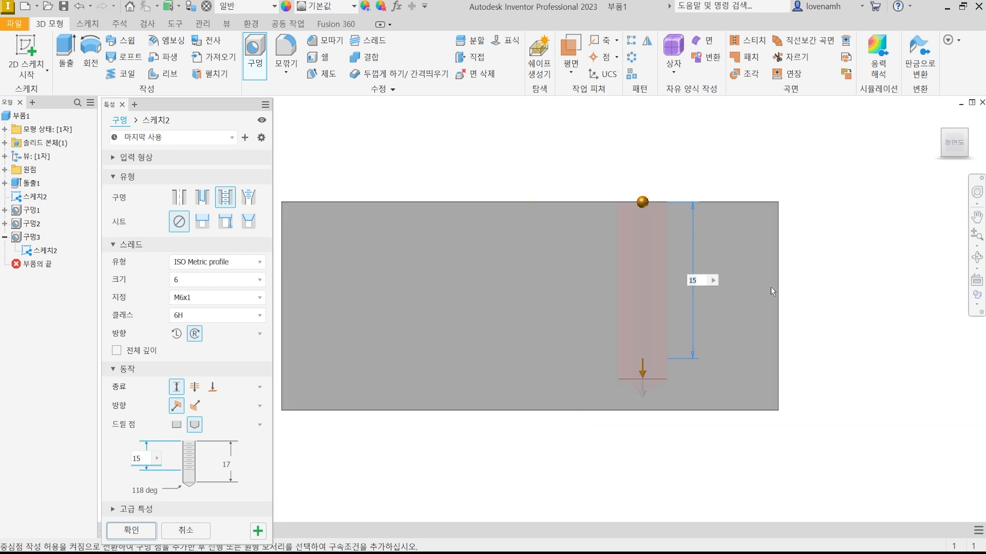
pyautogui.keyDown('shift'); pyautogui.moveTo(774, 291); pyautogui.dragTo(752, 306, button='middle'); pyautogui.keyUp('shift')
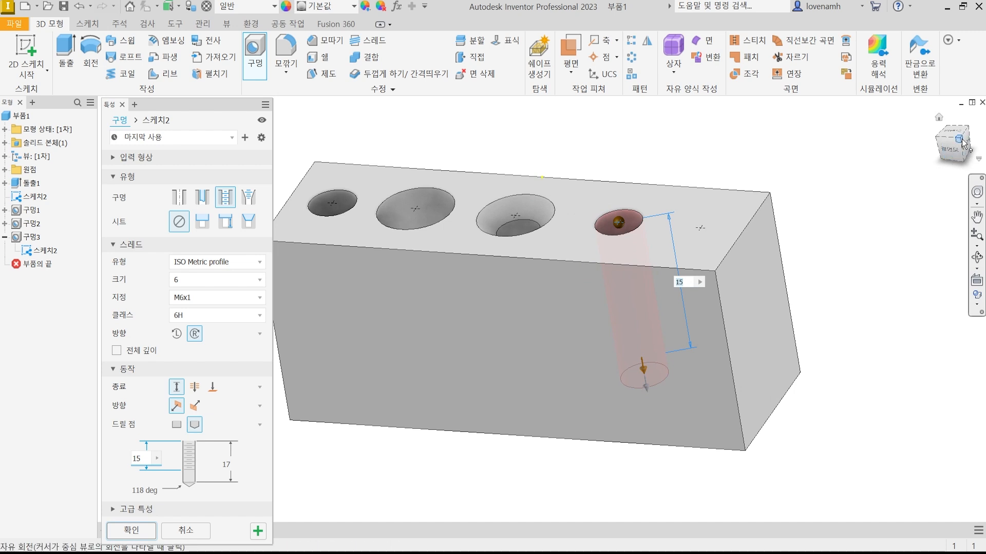
pyautogui.click(961, 143)
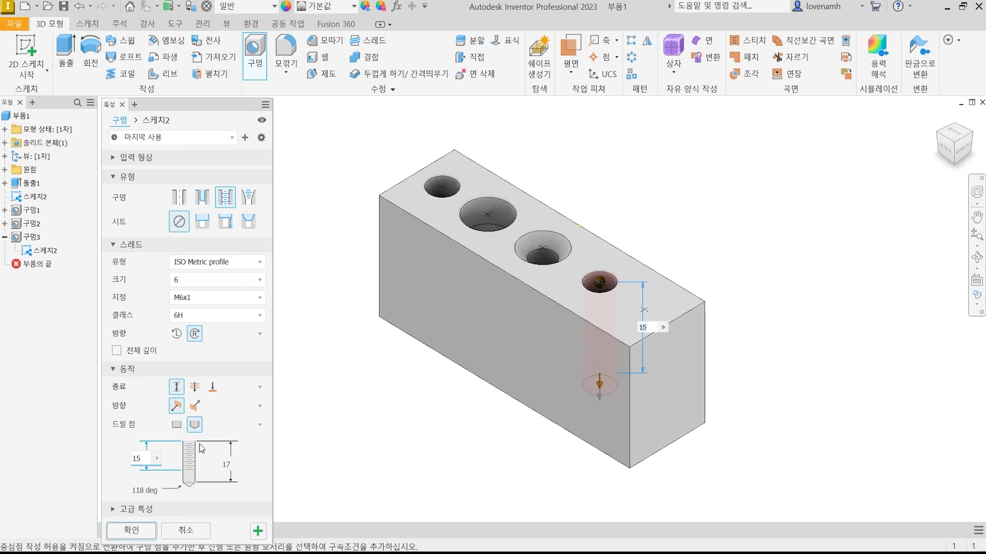
pyautogui.click(260, 532)
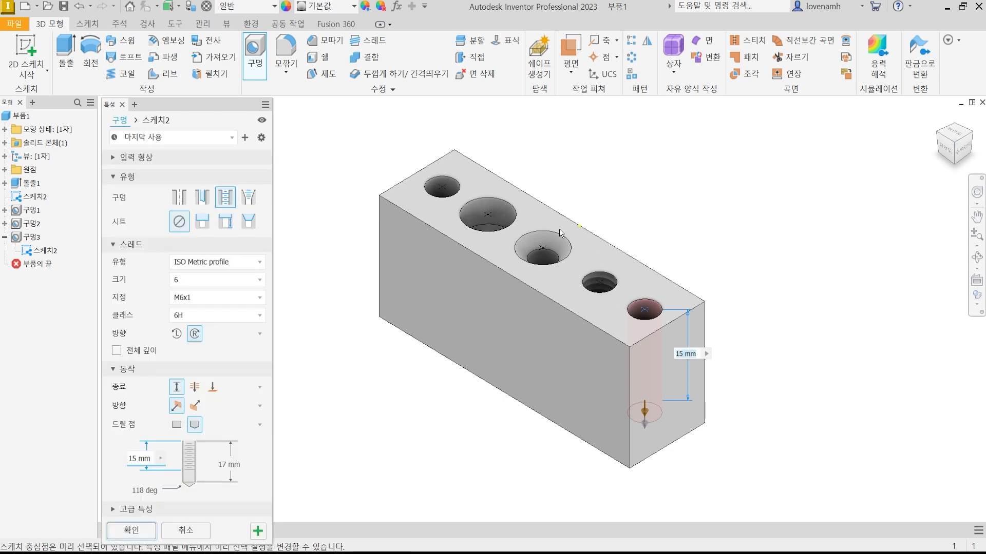
# Inspect the threads in the fourth hole and make the fifth hole terminate through all.
pyautogui.scroll(5, 604, 295)
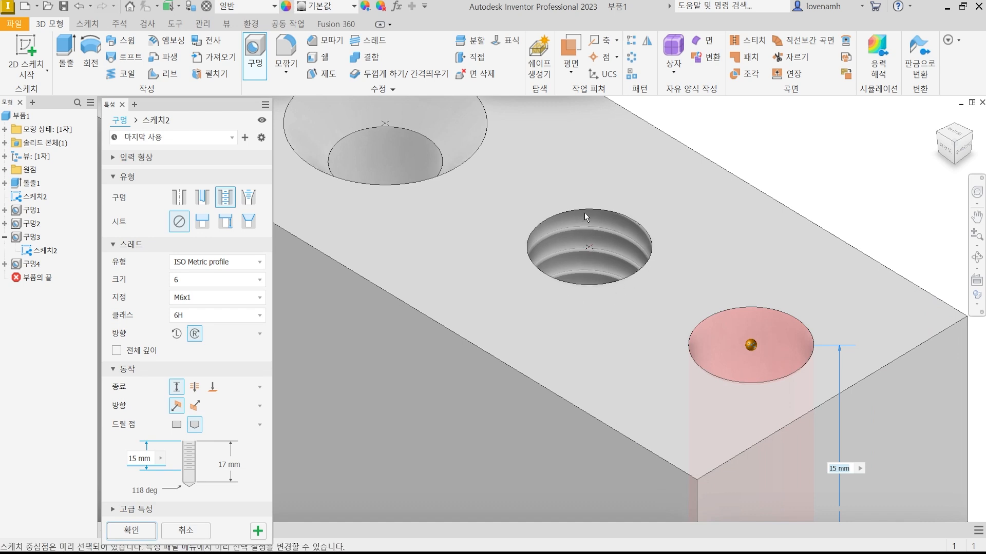
pyautogui.scroll(-3, 598, 312)
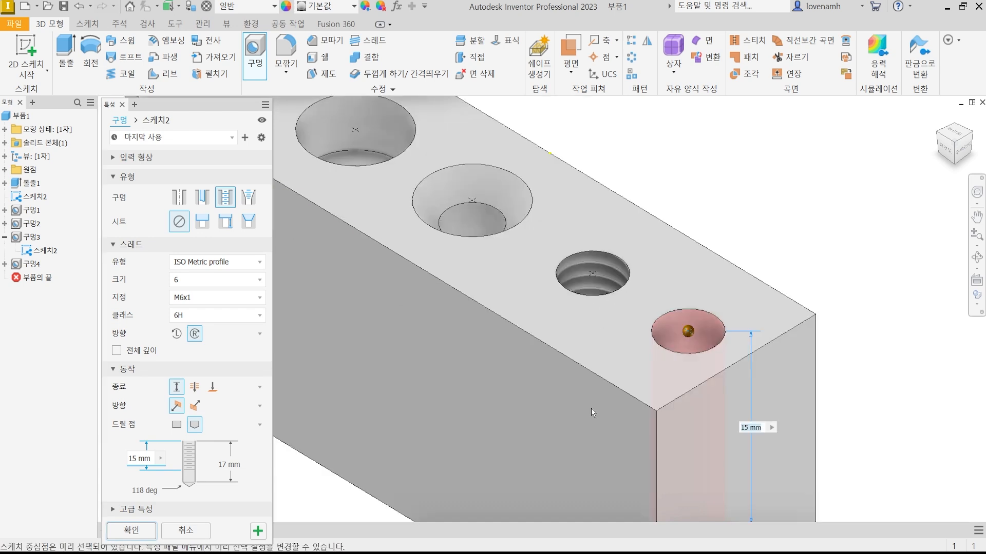
pyautogui.moveTo(591, 408); pyautogui.dragTo(568, 276, button='middle')
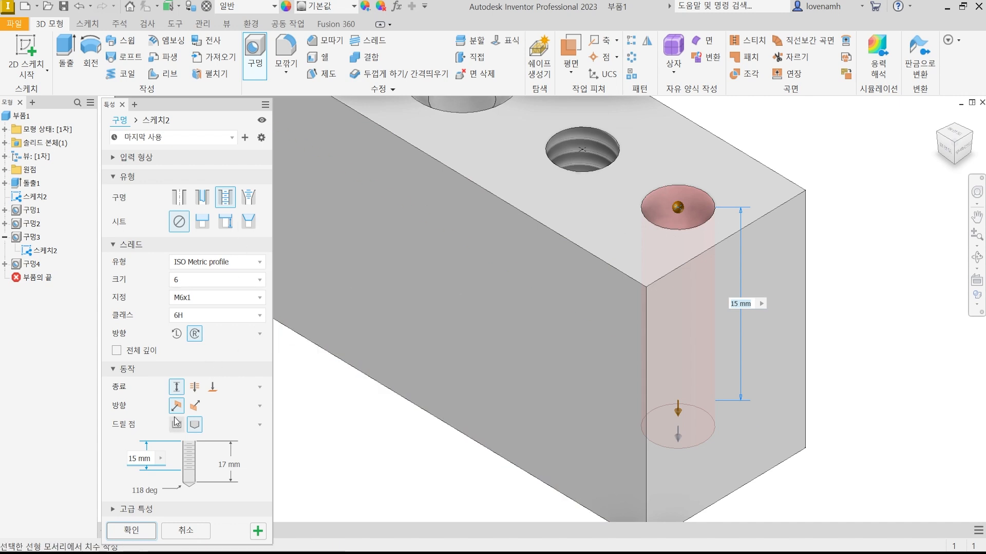
pyautogui.click(194, 387)
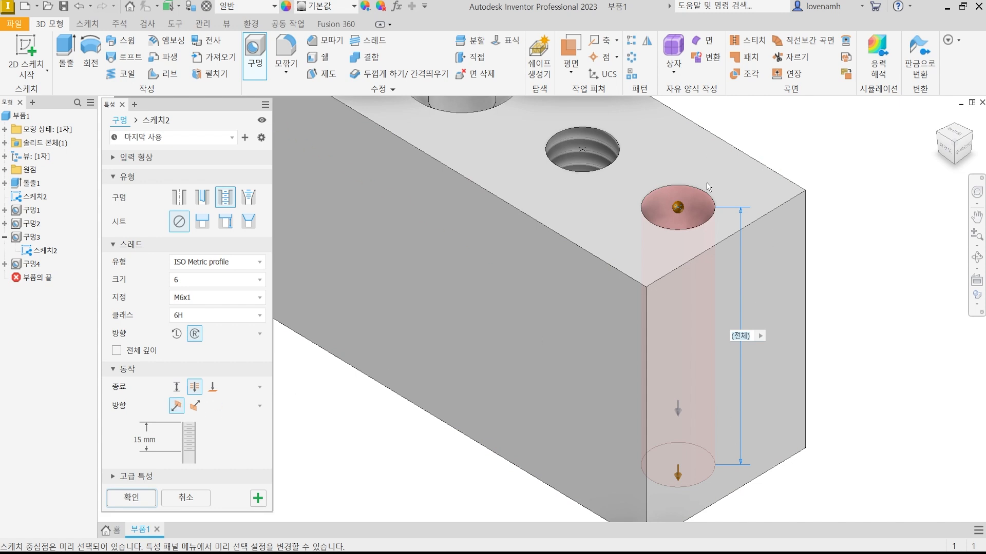
# Set the fifth hole's thread depth to 20 mm, create it, and return the block to an isometric view.
pyautogui.click(949, 163)
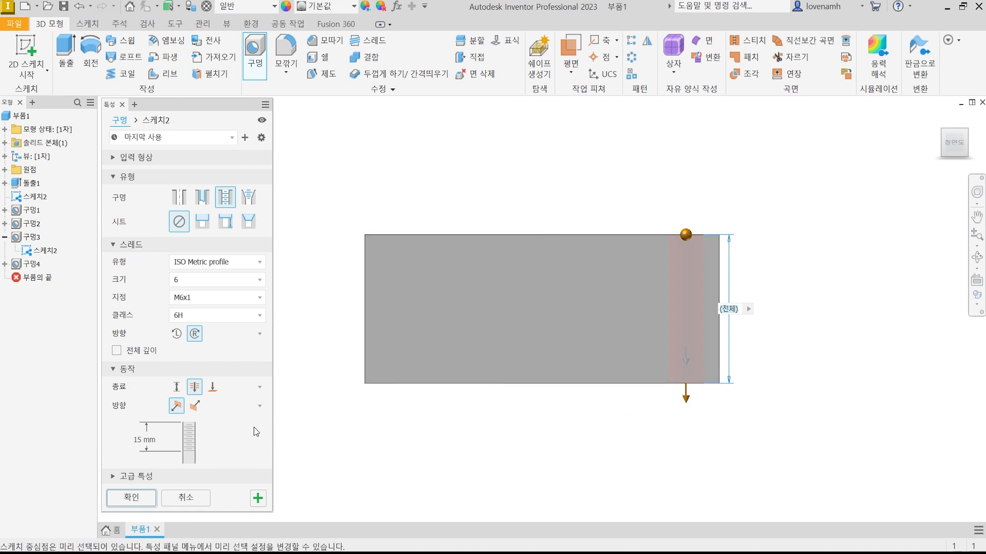
pyautogui.click(129, 437)
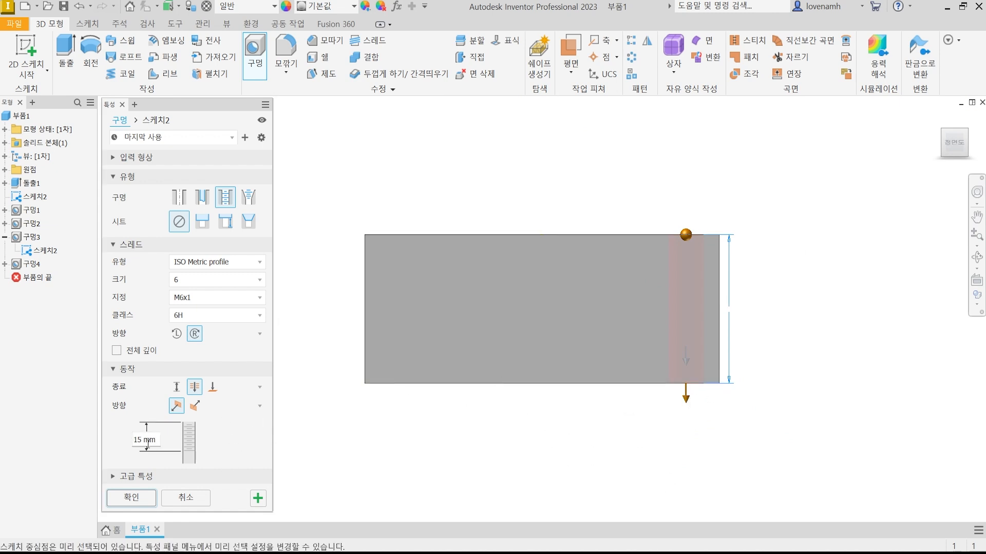
pyautogui.scroll(-3, 734, 318)
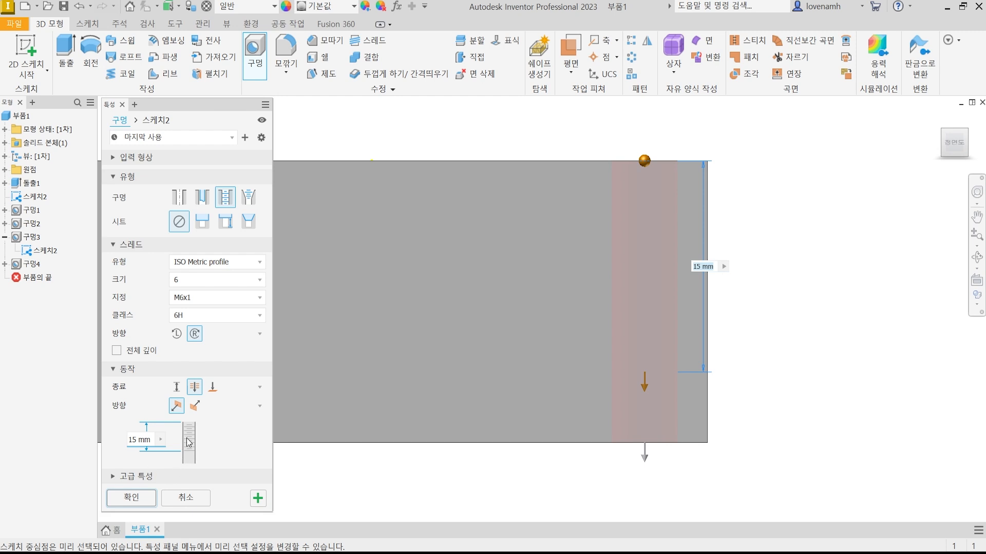
pyautogui.click(149, 441)
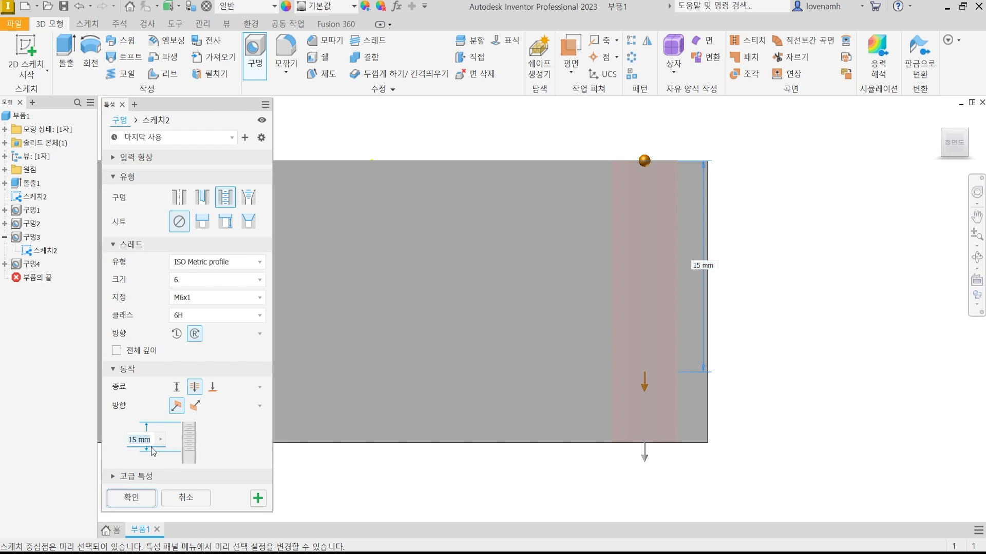
pyautogui.write('20')
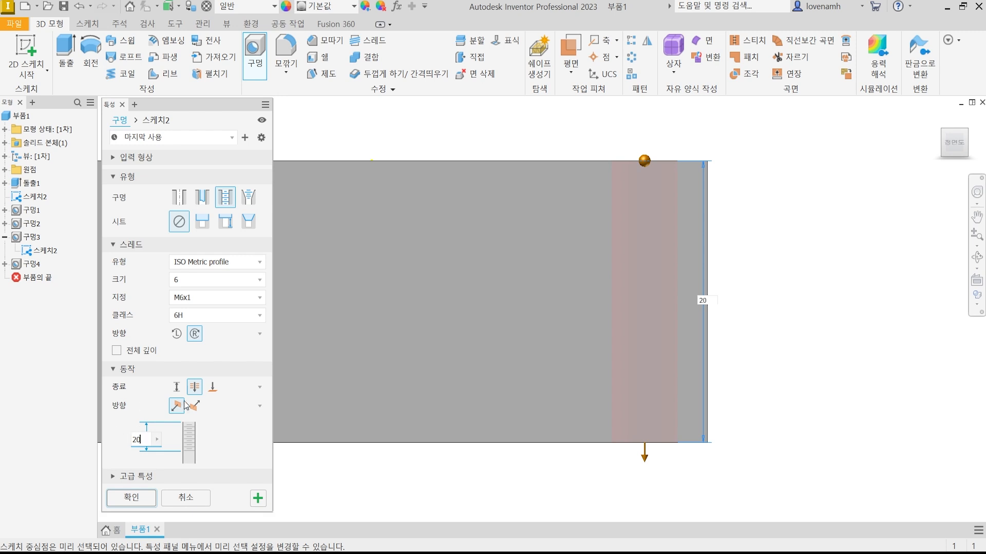
pyautogui.click(141, 498)
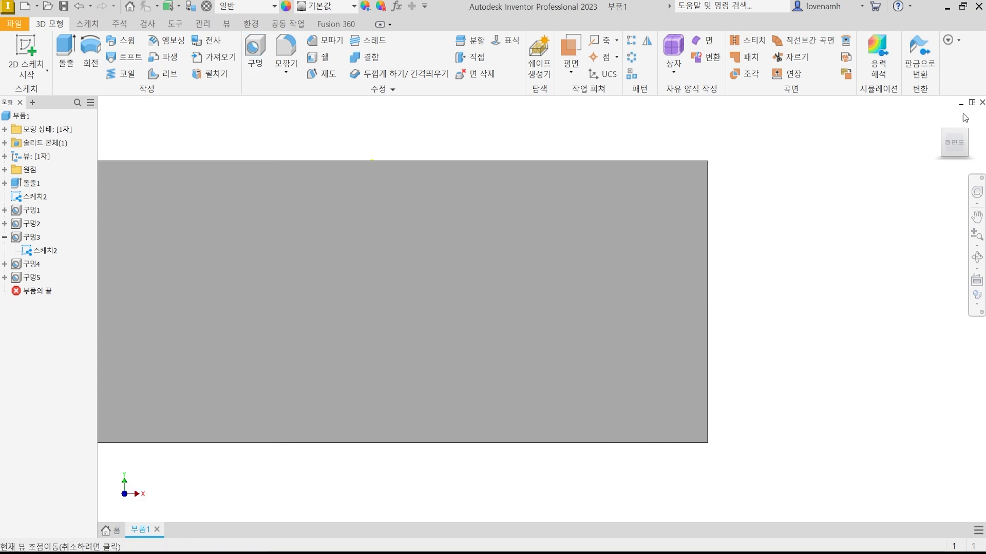
pyautogui.click(966, 131)
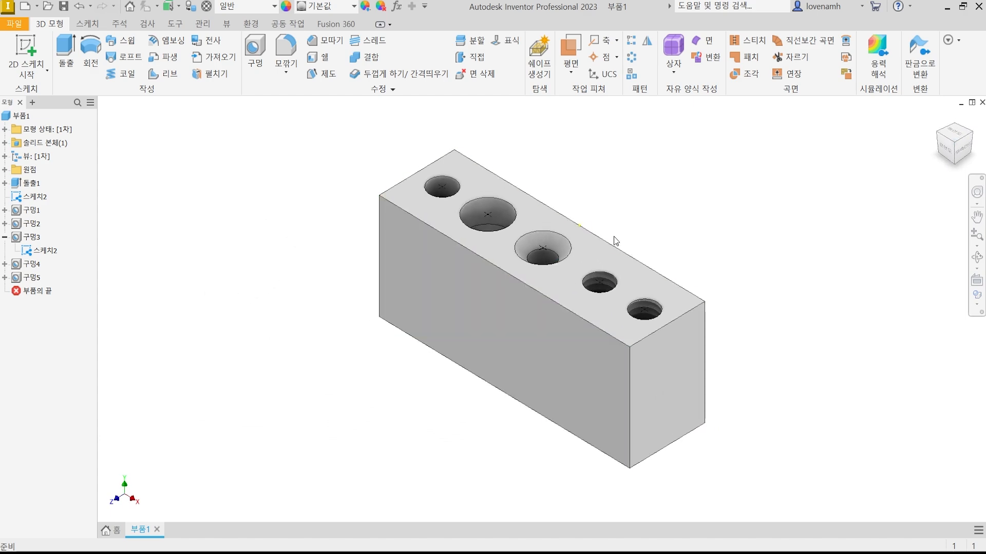
# Hide the sketch holding the five hole centre points on the block's upper face.
pyautogui.scroll(-3, 534, 237)
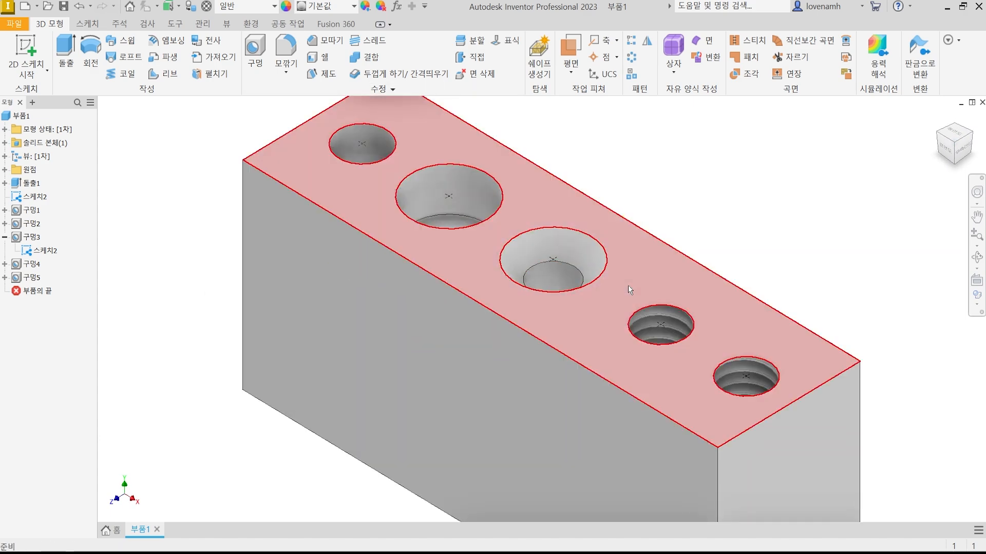
pyautogui.scroll(3, 551, 289)
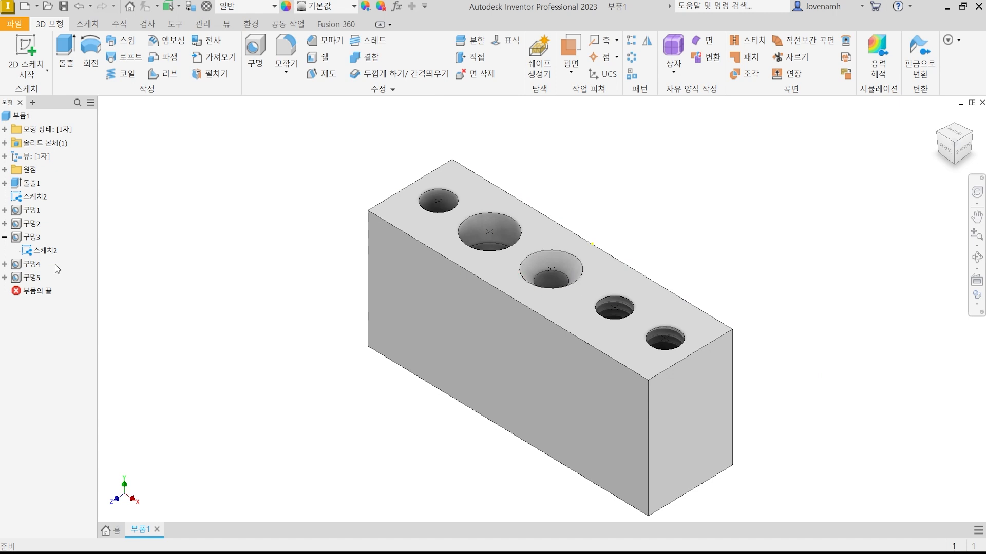
pyautogui.rightClick(34, 202)
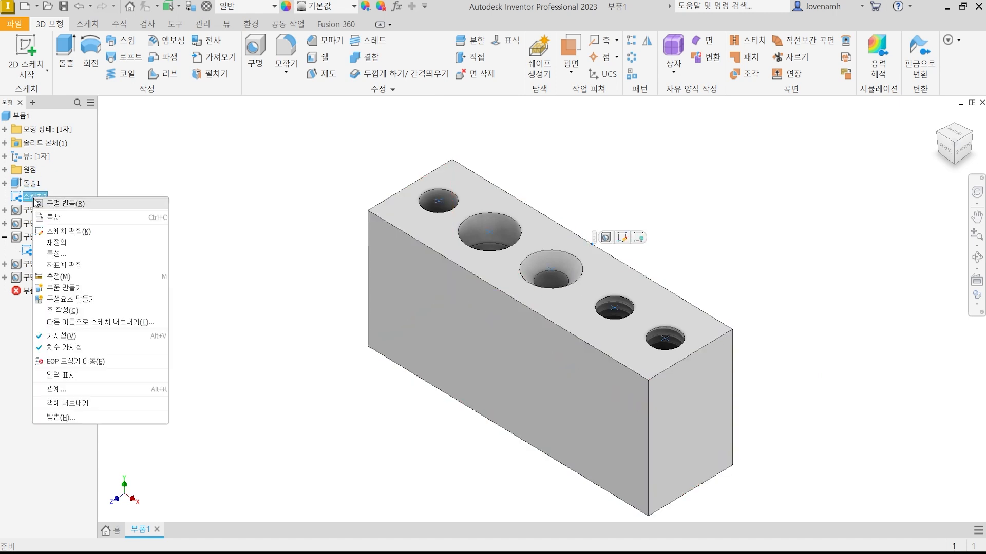
pyautogui.click(76, 333)
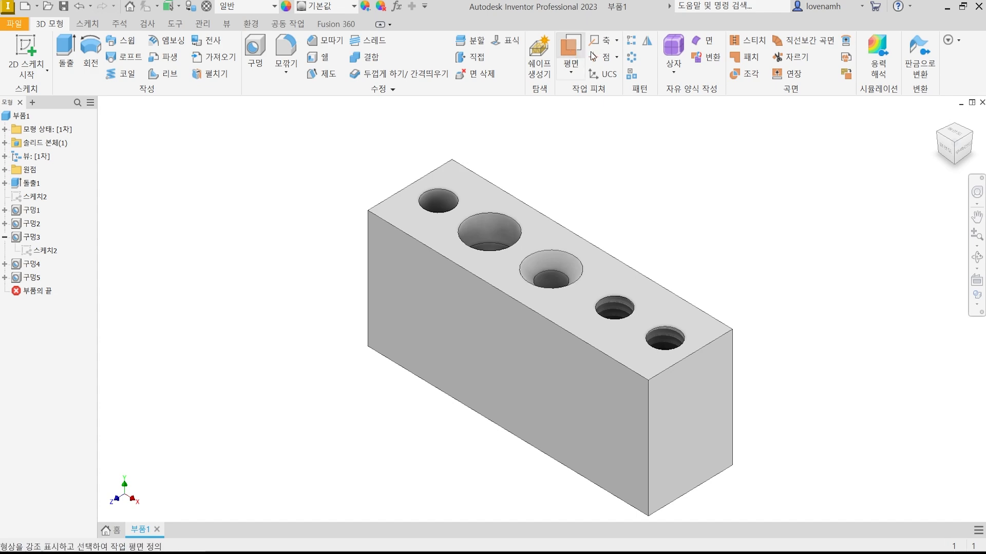
# Create a work plane midway between the block's long front and back faces, and return to the isometric view.
pyautogui.click(571, 47)
pyautogui.click(541, 337)
pyautogui.keyDown('shift'); pyautogui.moveTo(808, 273); pyautogui.dragTo(717, 288, button='middle'); pyautogui.keyUp('shift')
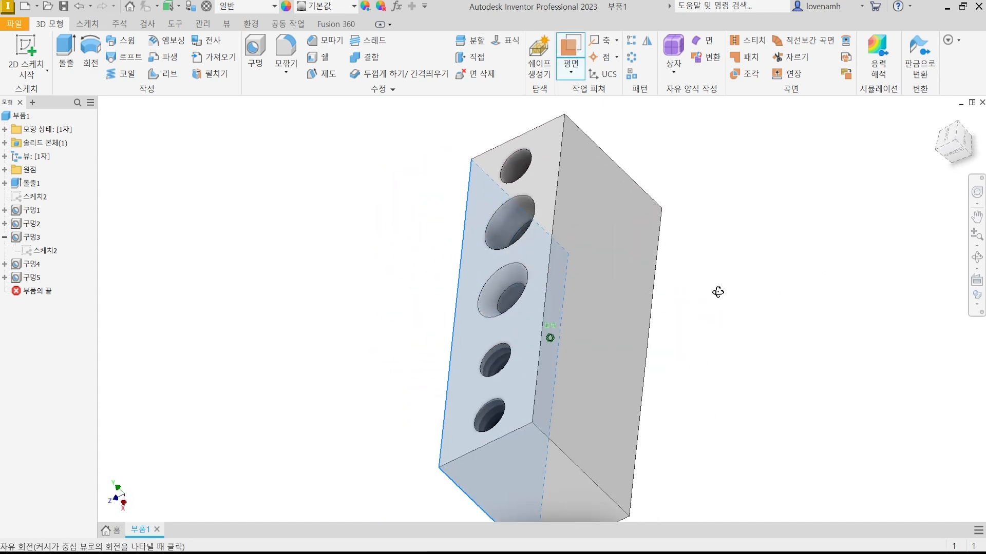
pyautogui.click(608, 291)
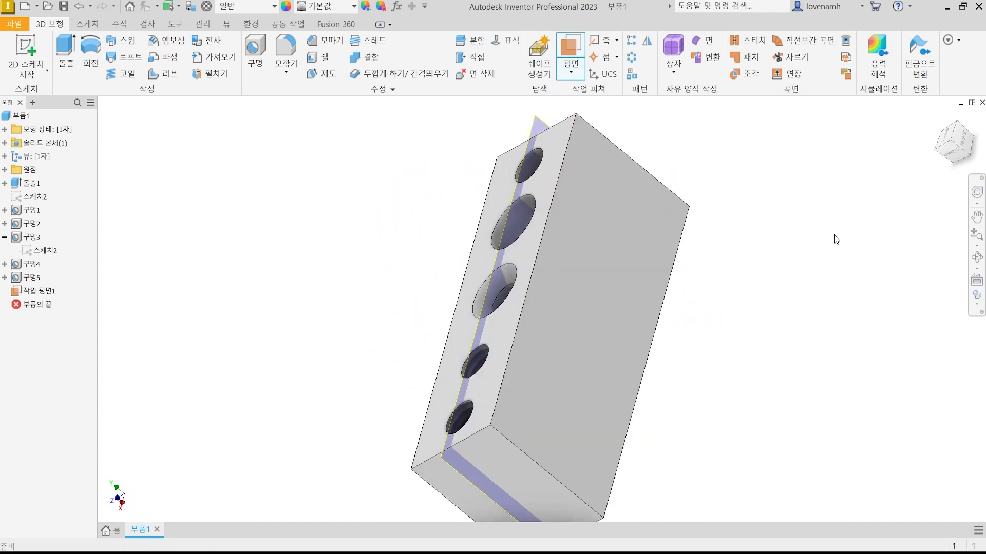
pyautogui.click(939, 159)
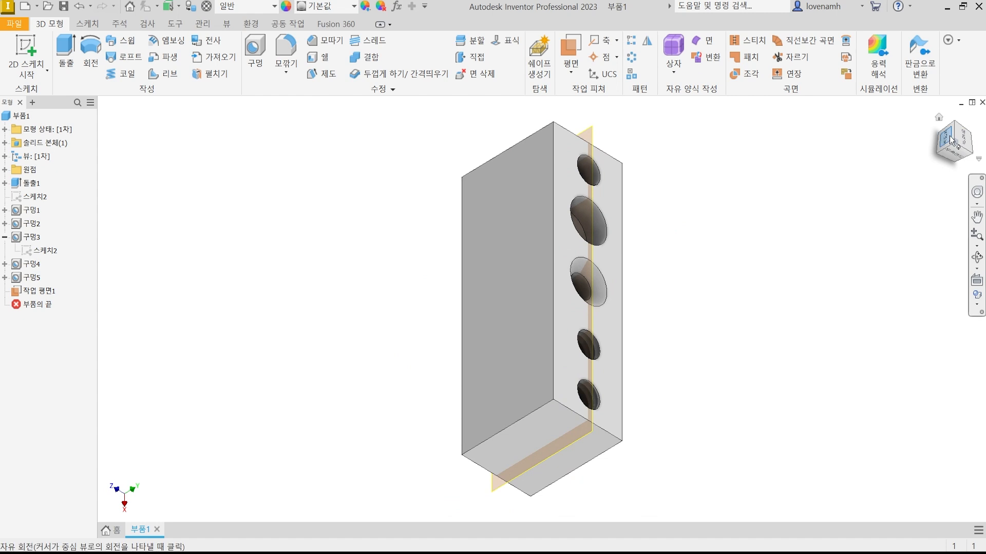
pyautogui.click(969, 135)
pyautogui.click(964, 158)
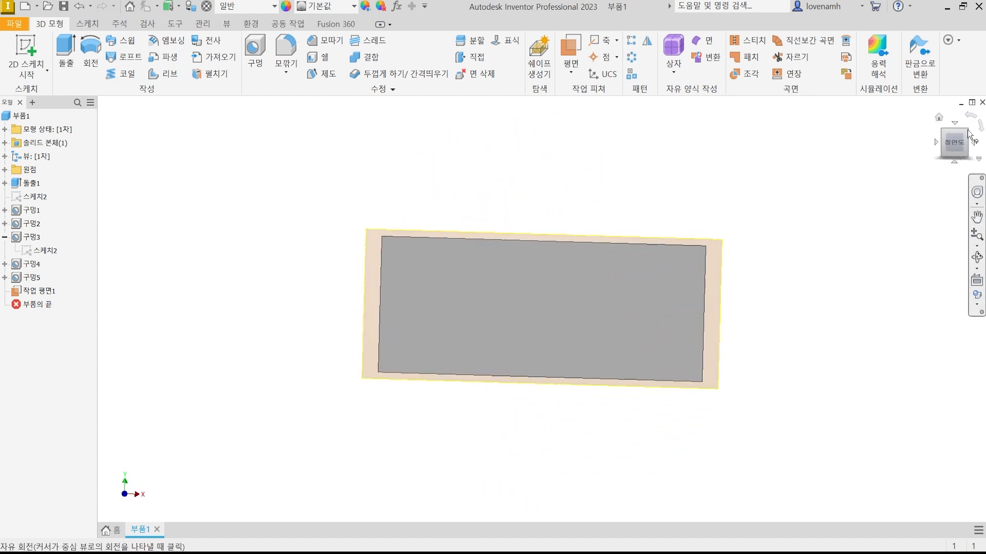
pyautogui.click(949, 153)
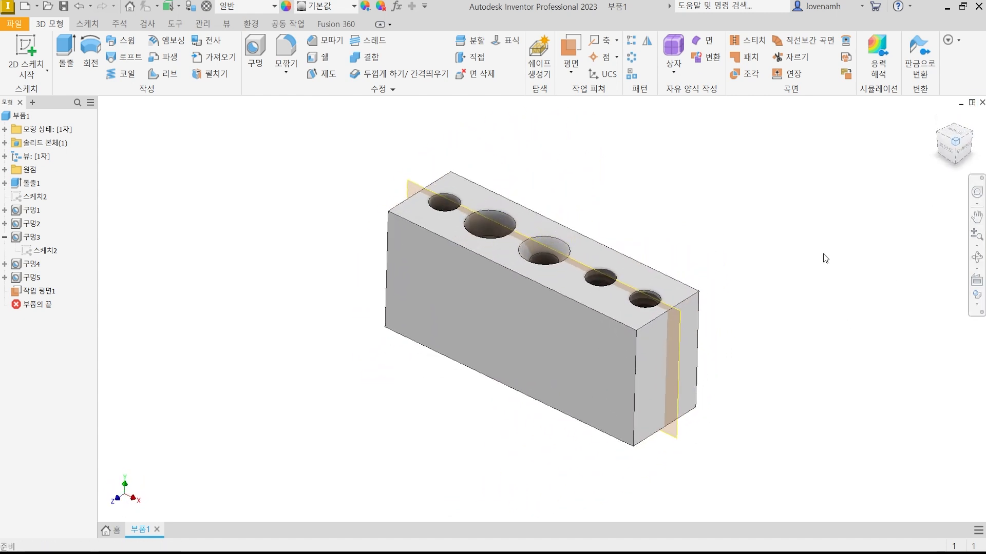
# Start a 2D sketch on the mid-plane, slice the graphics through it, and hide the work plane.
pyautogui.click(429, 182)
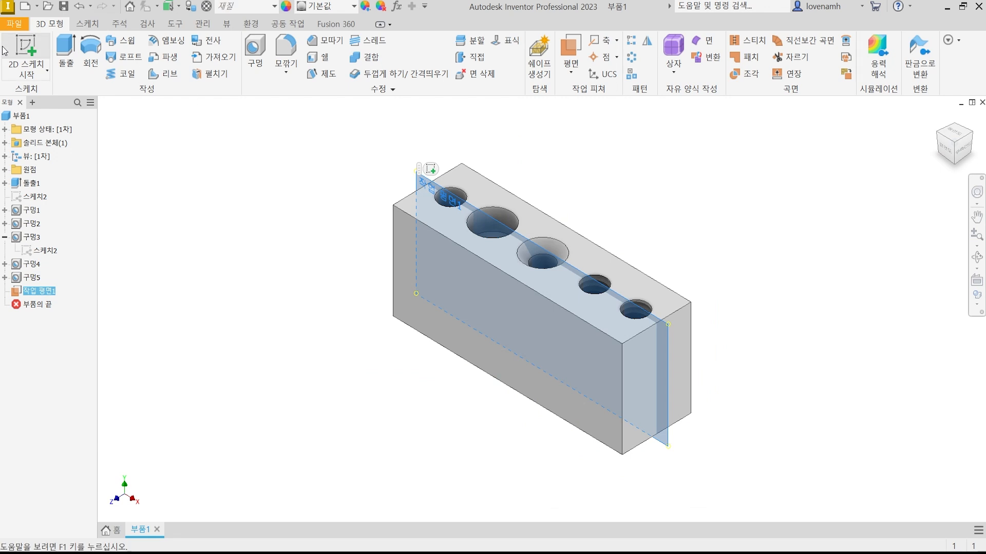
pyautogui.click(26, 49)
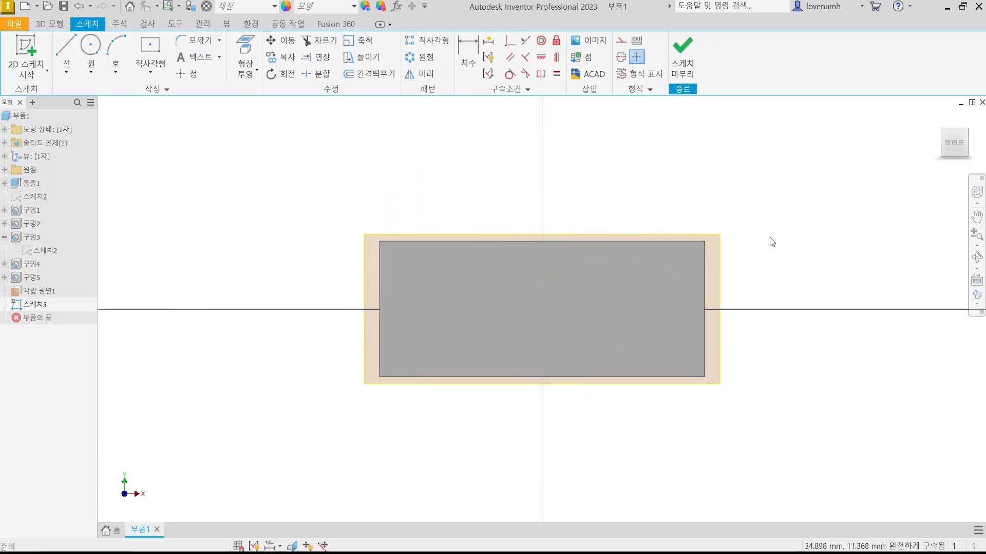
pyautogui.press('F7')
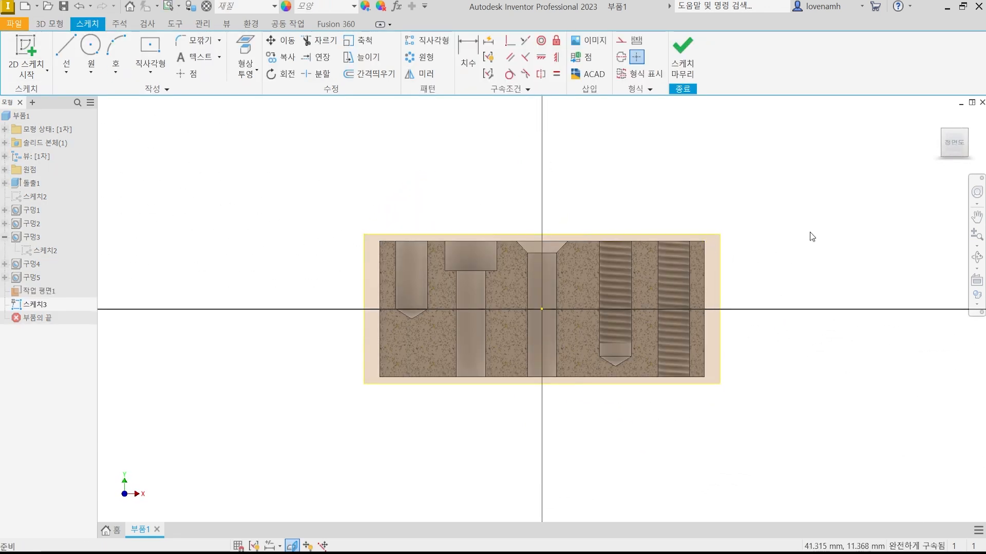
pyautogui.rightClick(33, 291)
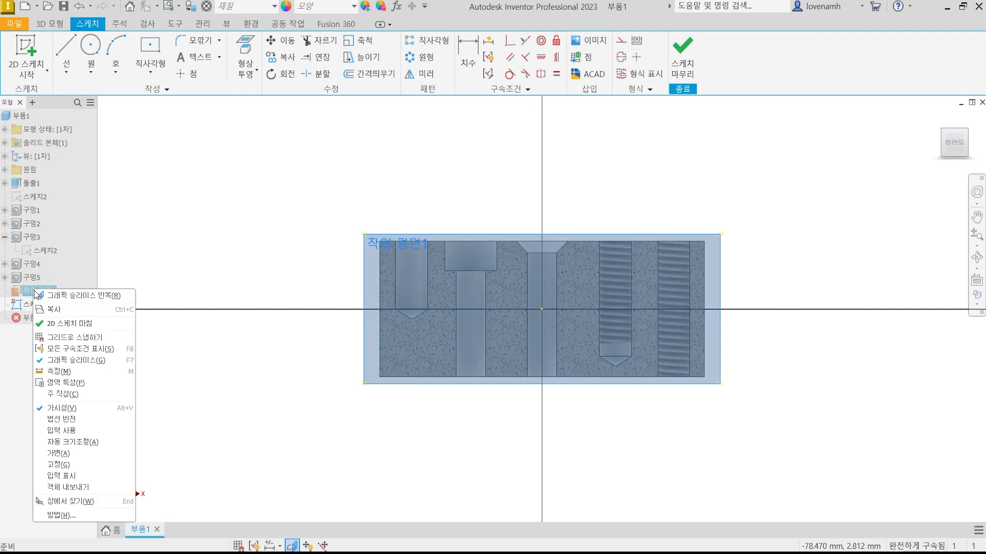
pyautogui.click(56, 407)
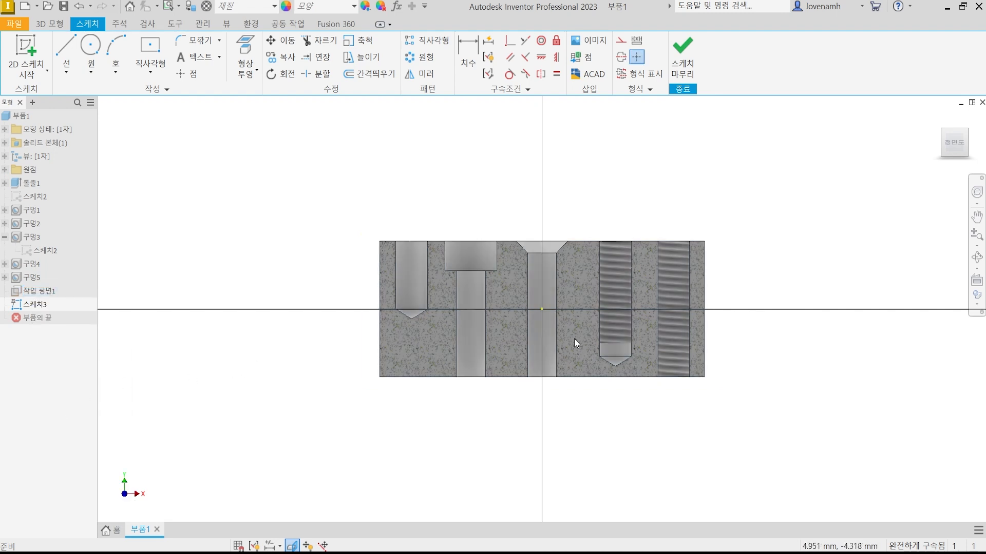
# Examine the sliced profiles of the five holes from the front and at an angle, comparing the simple, counterbore, countersink and tapped types.
pyautogui.scroll(-2, 574, 339)
pyautogui.scroll(5, 574, 339)
pyautogui.moveTo(532, 321); pyautogui.dragTo(567, 350, button='middle')
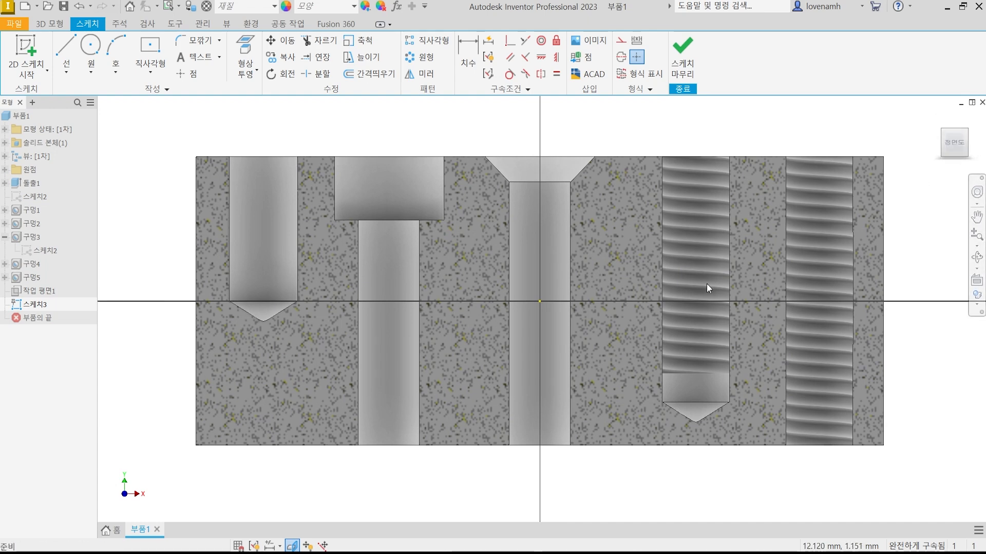
pyautogui.keyDown('shift'); pyautogui.moveTo(706, 281); pyautogui.dragTo(650, 295, button='middle'); pyautogui.keyUp('shift')
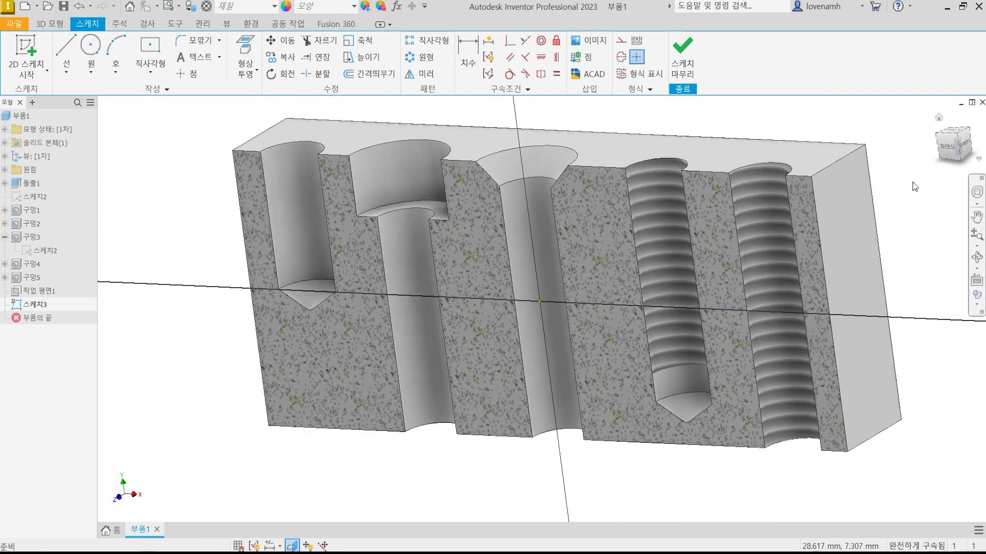
pyautogui.click(944, 149)
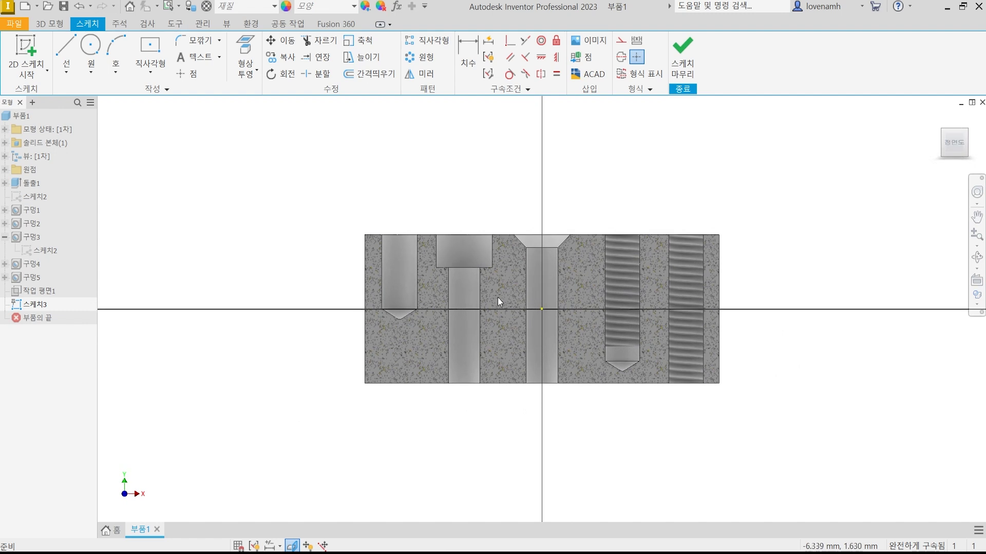
pyautogui.scroll(-1, 503, 303)
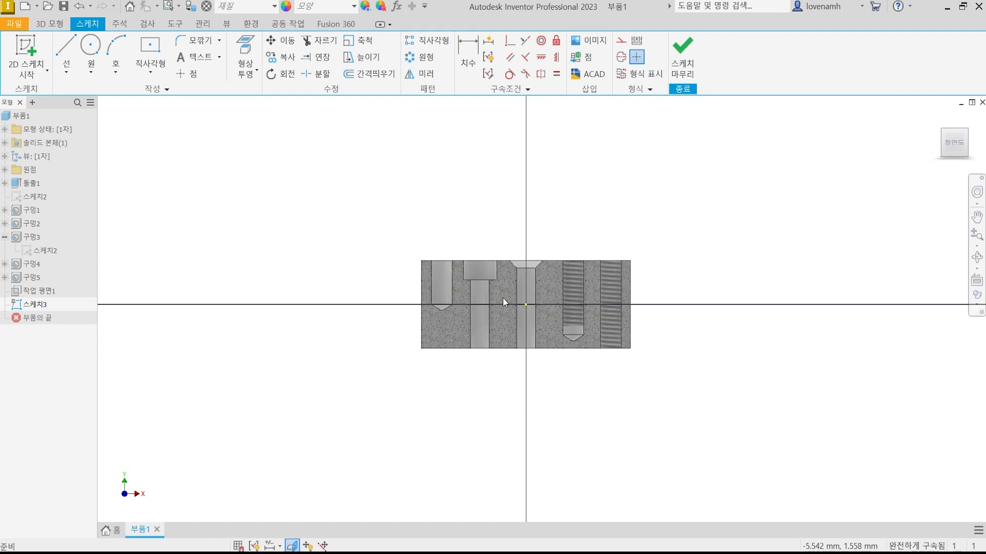
pyautogui.scroll(2, 503, 303)
pyautogui.scroll(2, 390, 267)
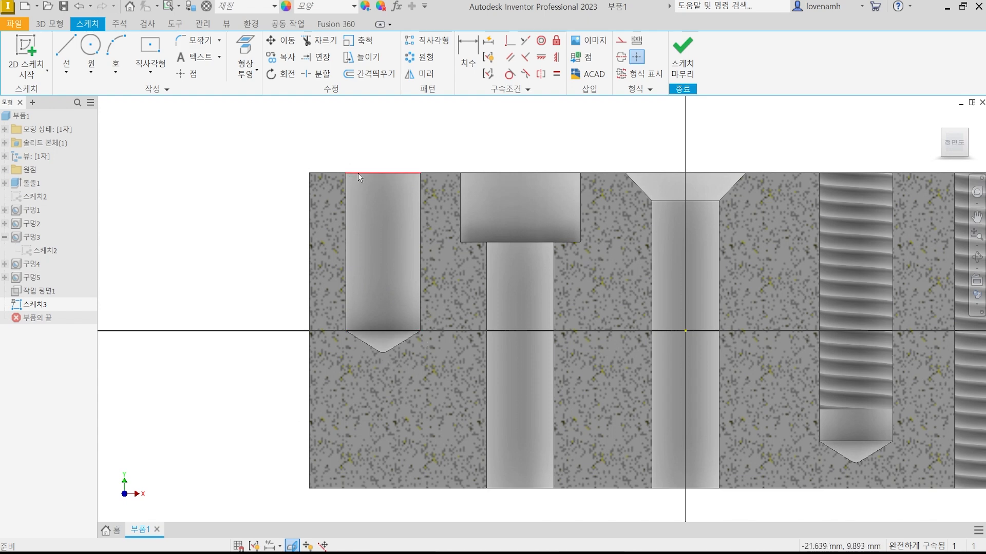
pyautogui.scroll(-3, 346, 261)
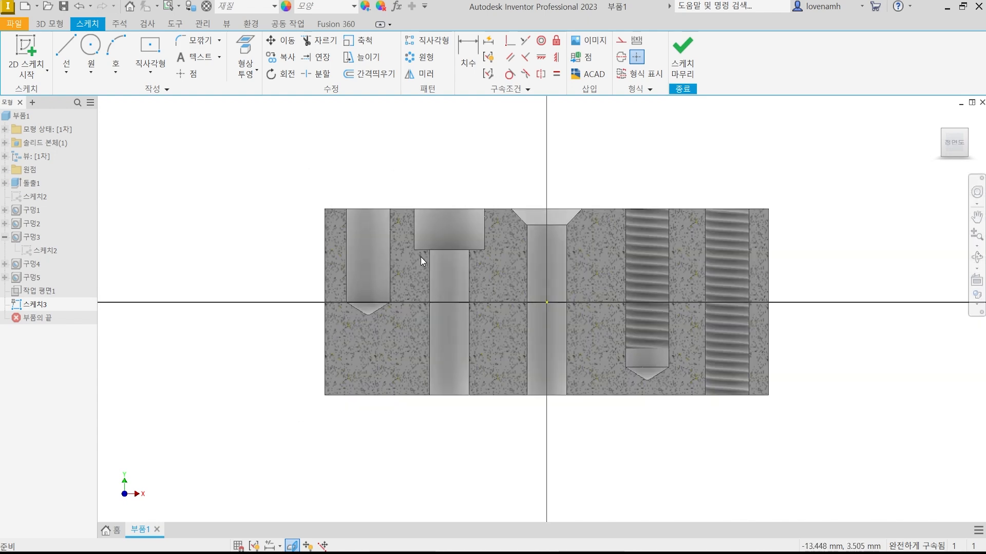
pyautogui.scroll(3, 407, 290)
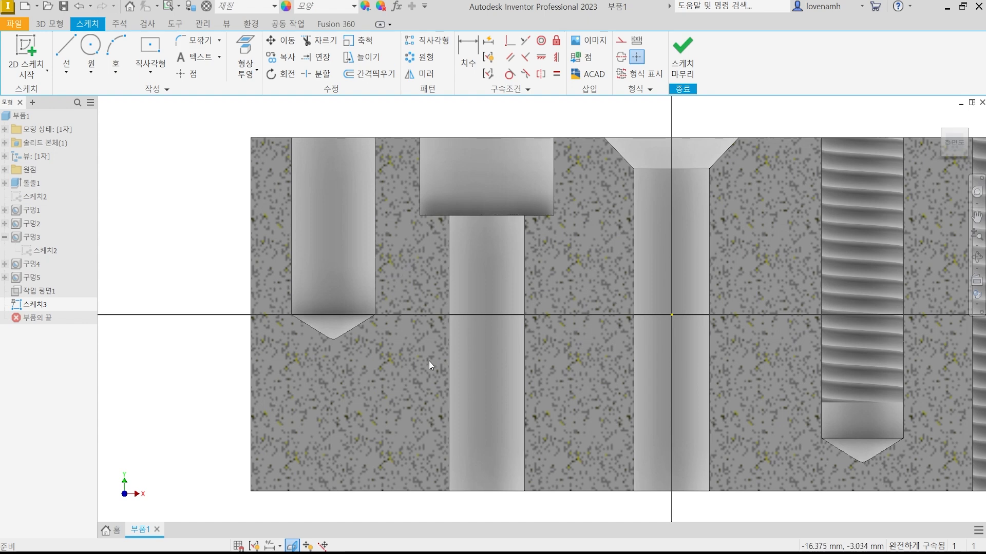
pyautogui.scroll(-2, 308, 362)
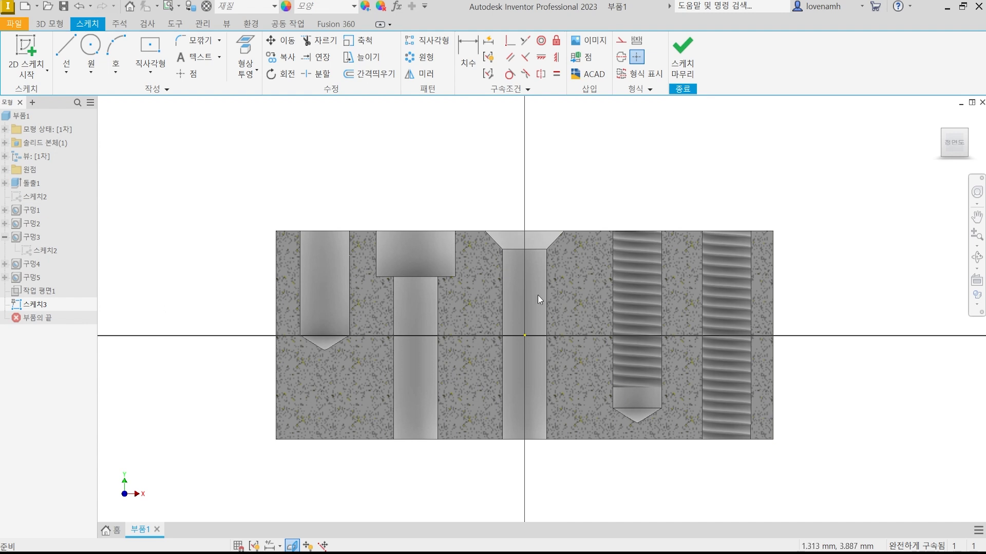
pyautogui.moveTo(319, 229); pyautogui.dragTo(285, 180)
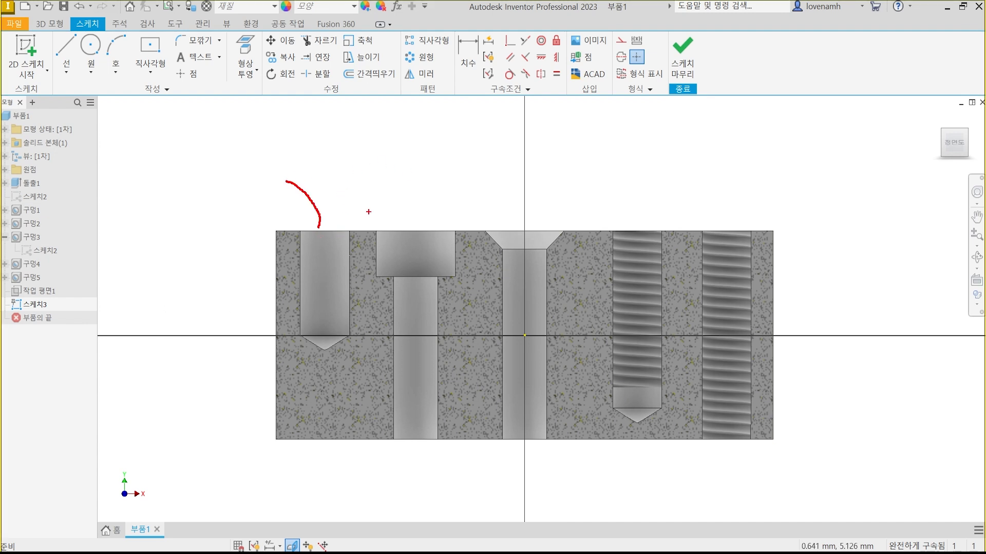
pyautogui.moveTo(406, 231); pyautogui.dragTo(376, 140)
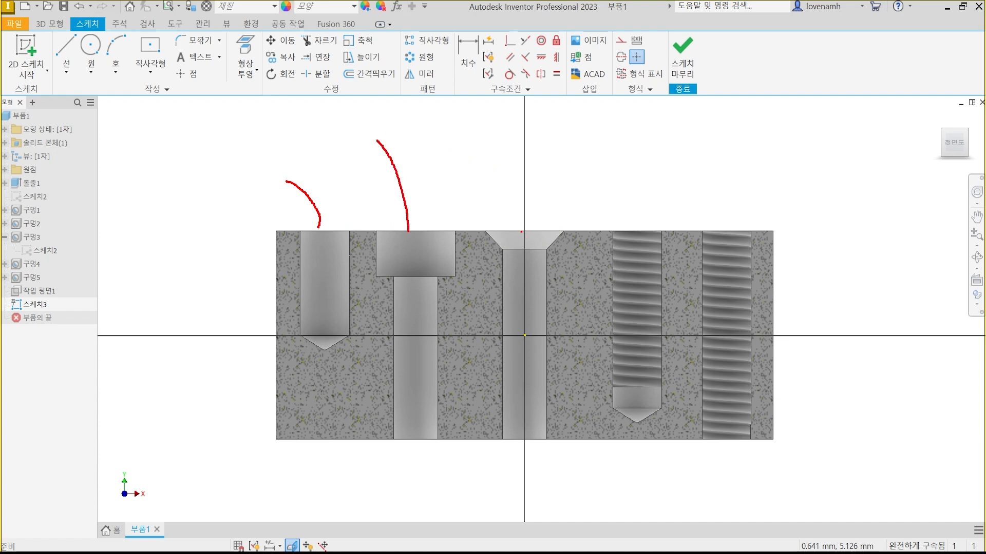
pyautogui.moveTo(521, 231); pyautogui.dragTo(584, 139)
pyautogui.moveTo(631, 232)
pyautogui.mouseDown()
pyautogui.moveTo(640, 218)
pyautogui.moveTo(713, 237)
pyautogui.moveTo(730, 168)
pyautogui.mouseUp()
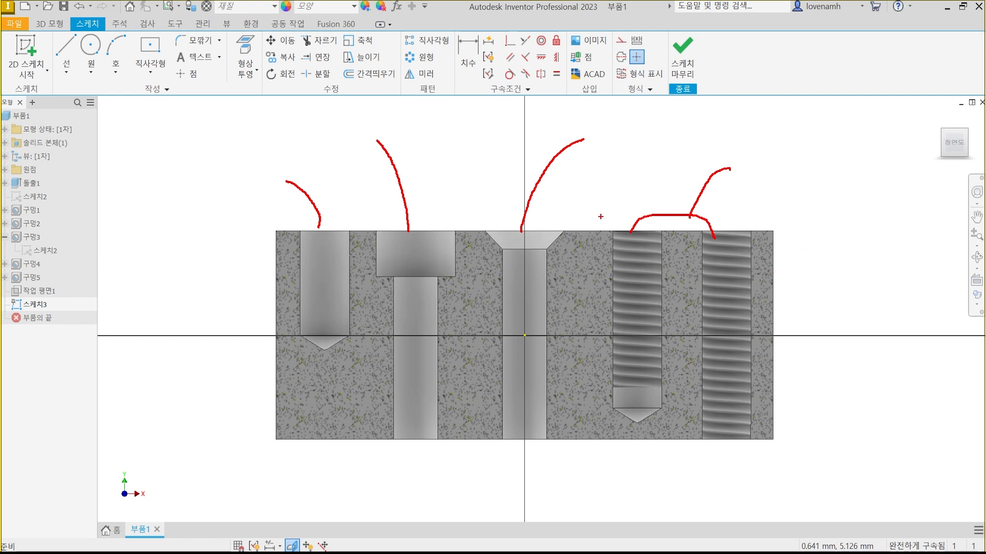
pyautogui.press('Escape')
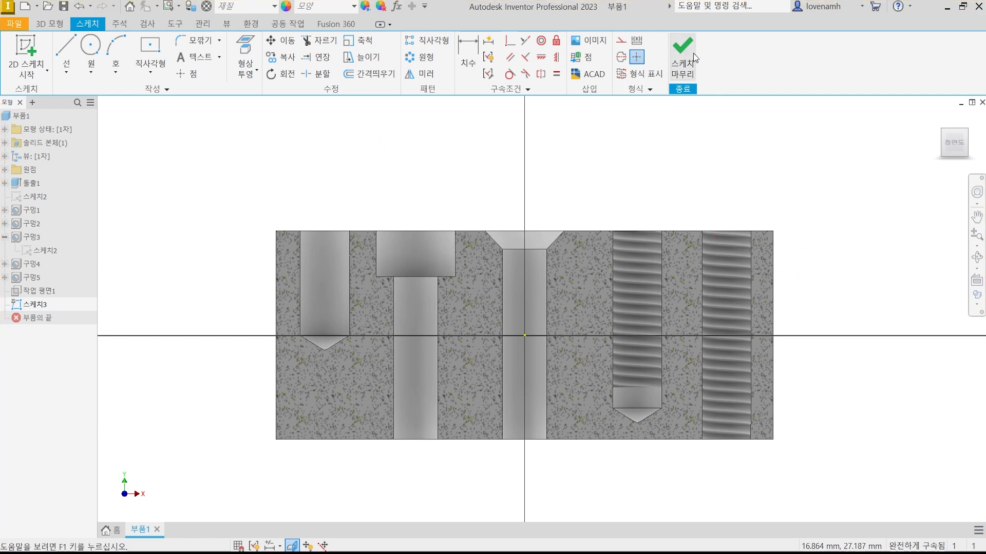
# Finish the section sketch and review the Hole command's type and thread options without creating a hole.
pyautogui.click(677, 63)
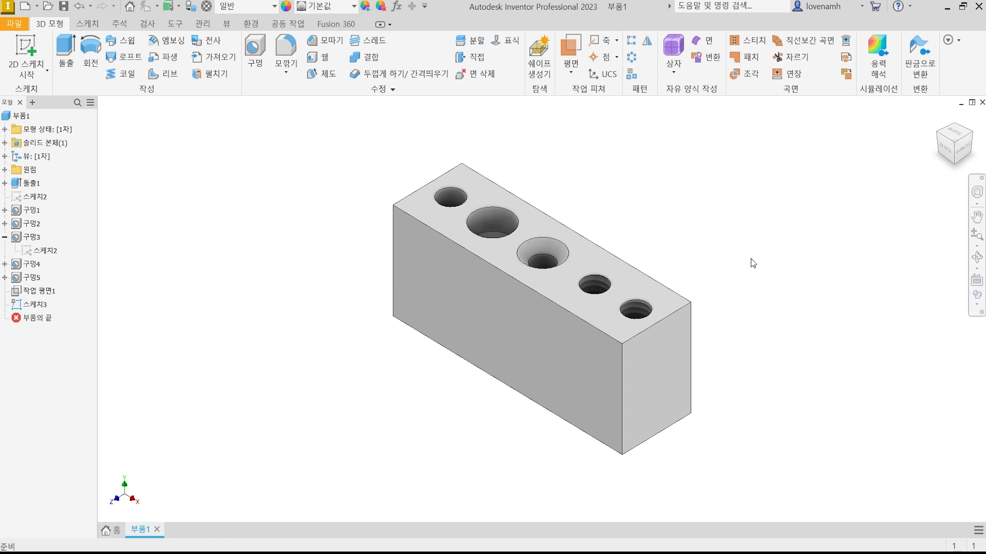
pyautogui.click(255, 55)
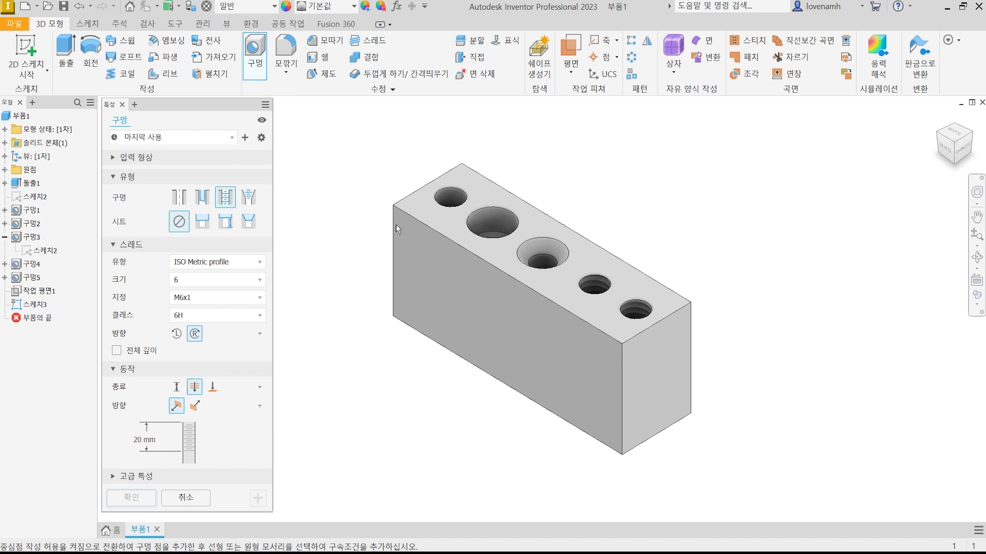
pyautogui.click(193, 497)
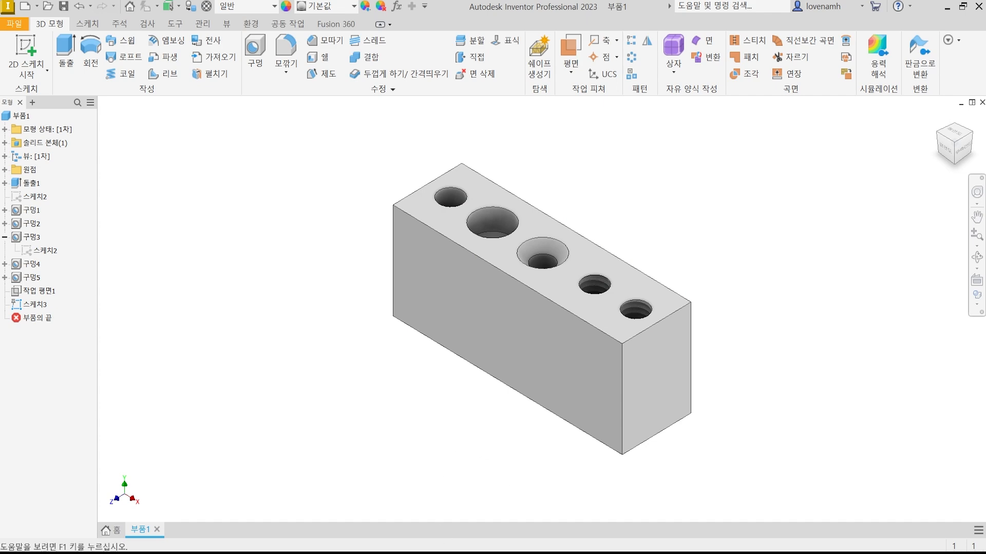
# Switch to the textbook PDF in the browser, read the fillet and chamfer descriptions on page 76, and return to Inventor.
pyautogui.hotkey('alt', 'Tab')
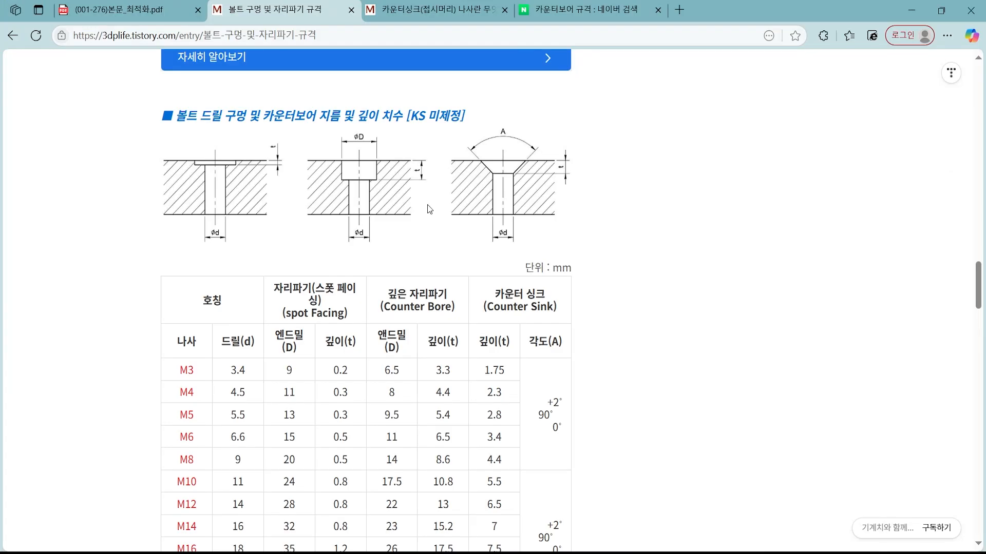
pyautogui.click(136, 7)
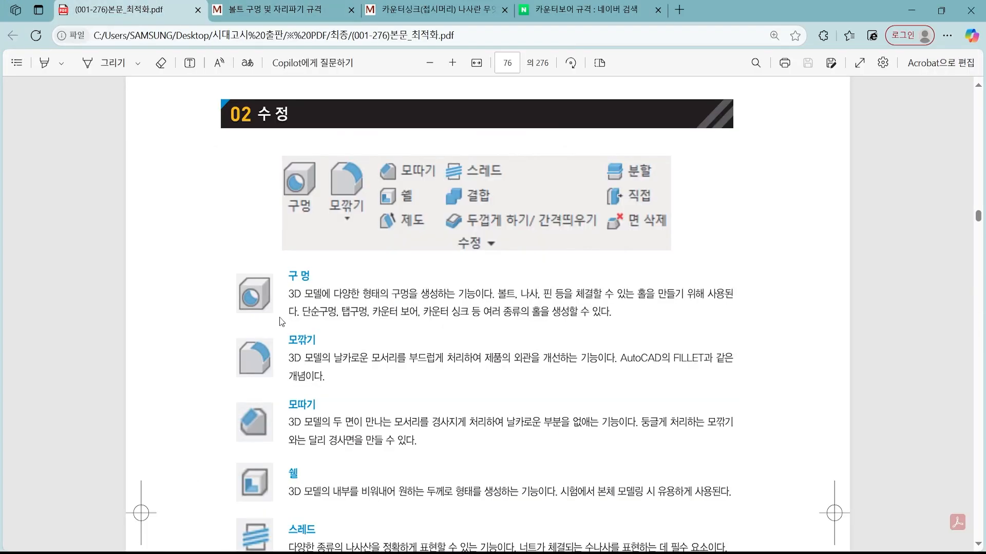
pyautogui.scroll(-1, 381, 340)
pyautogui.hotkey('ctrl', '2')
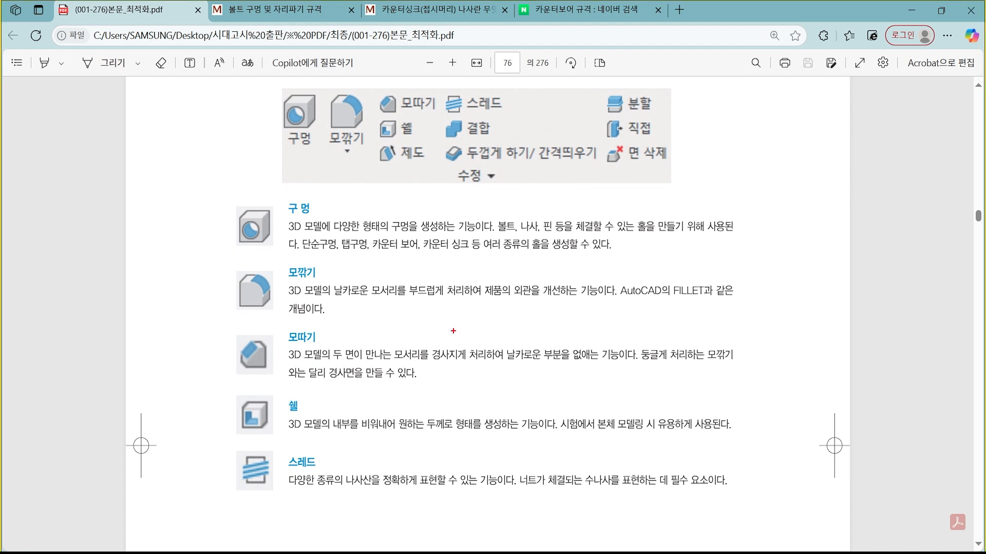
pyautogui.moveTo(211, 255)
pyautogui.keyDown('ctrl'); pyautogui.mouseDown()
pyautogui.moveTo(643, 342)
pyautogui.moveTo(772, 373)
pyautogui.moveTo(773, 384)
pyautogui.mouseUp(); pyautogui.keyUp('ctrl')
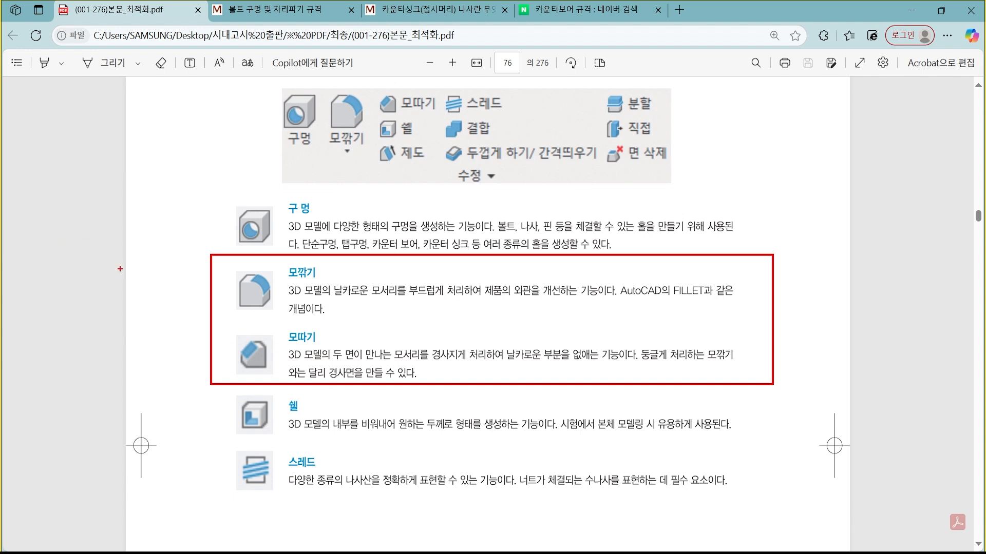
pyautogui.moveTo(225, 267); pyautogui.dragTo(239, 260)
pyautogui.moveTo(212, 341); pyautogui.dragTo(229, 333)
pyautogui.moveTo(343, 300)
pyautogui.mouseDown()
pyautogui.moveTo(311, 256)
pyautogui.moveTo(328, 282)
pyautogui.mouseUp()
pyautogui.moveTo(323, 370)
pyautogui.mouseDown()
pyautogui.moveTo(300, 329)
pyautogui.moveTo(315, 366)
pyautogui.mouseUp()
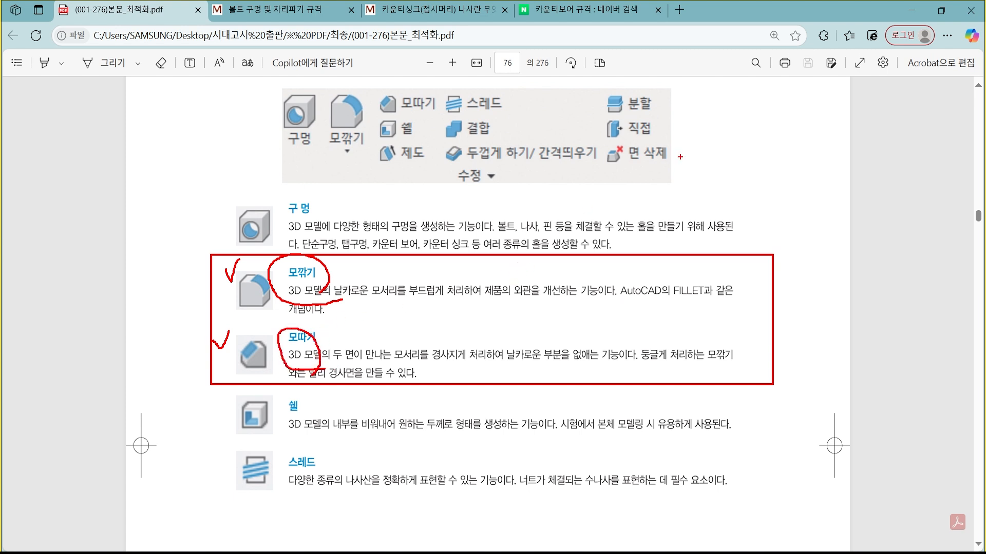
pyautogui.moveTo(690, 128); pyautogui.dragTo(759, 127)
pyautogui.press('Escape')
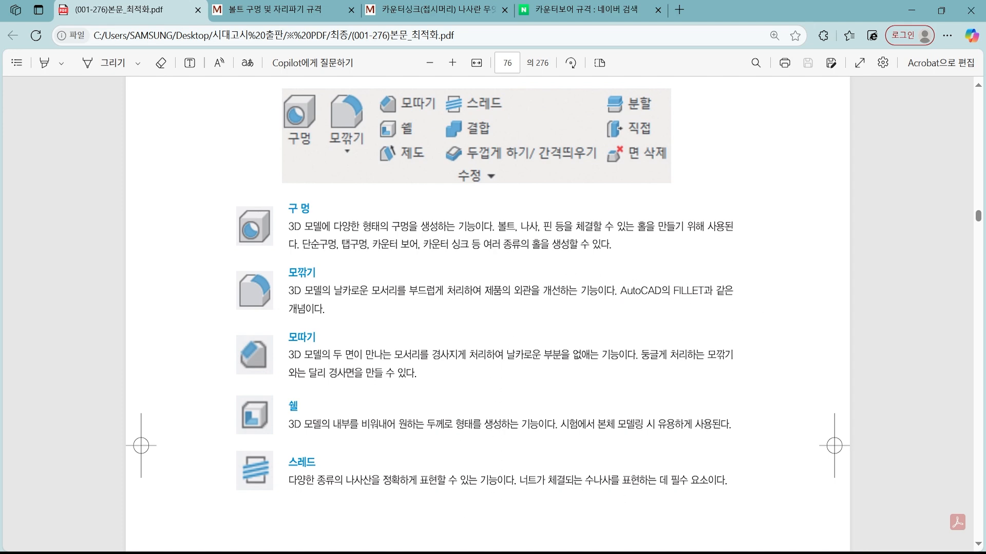
pyautogui.click(491, 553)
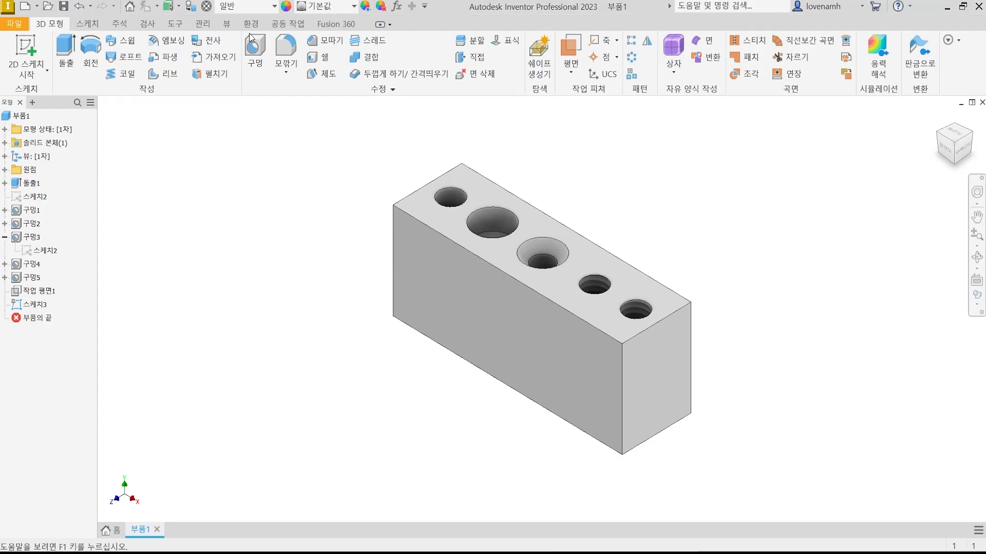